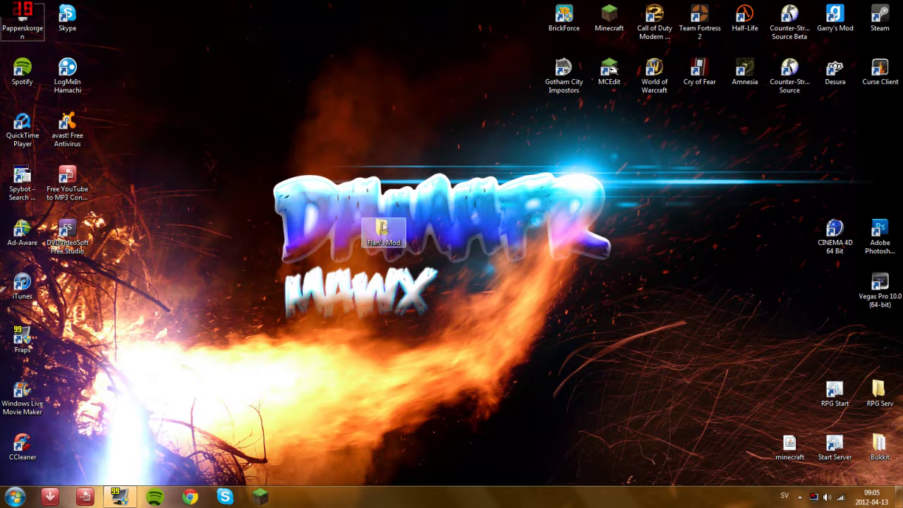
# Move the Flan's Mod folder higher on the desktop, open it and look over its minecraft and McPatcher 1.2.5 files.
pyautogui.moveTo(386, 229); pyautogui.dragTo(423, 129)
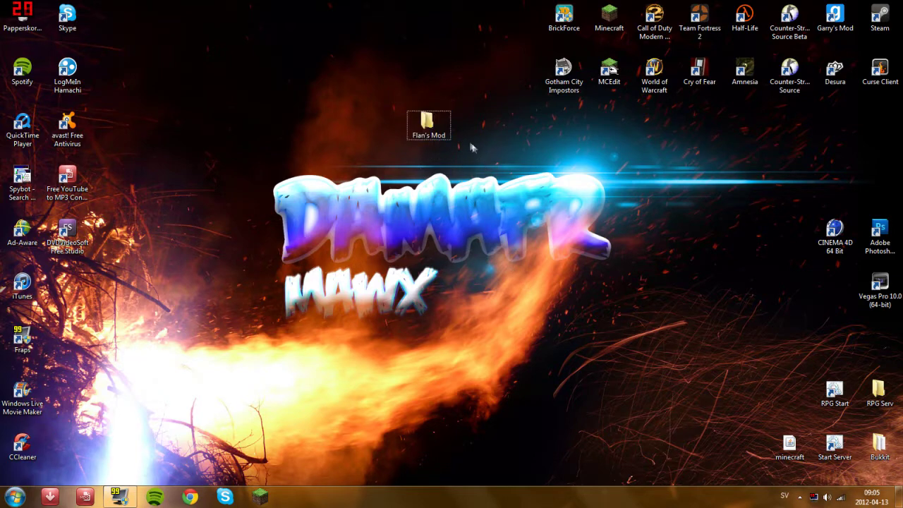
pyautogui.doubleClick(428, 125)
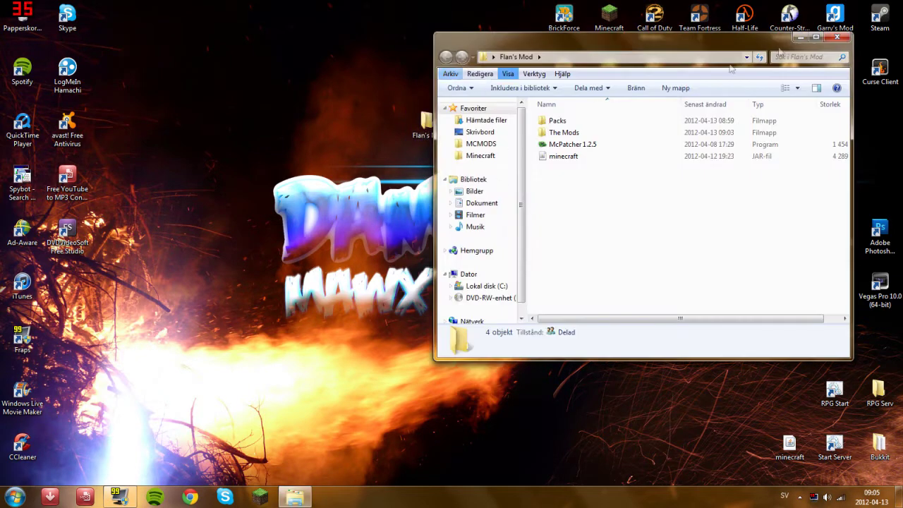
pyautogui.click(837, 37)
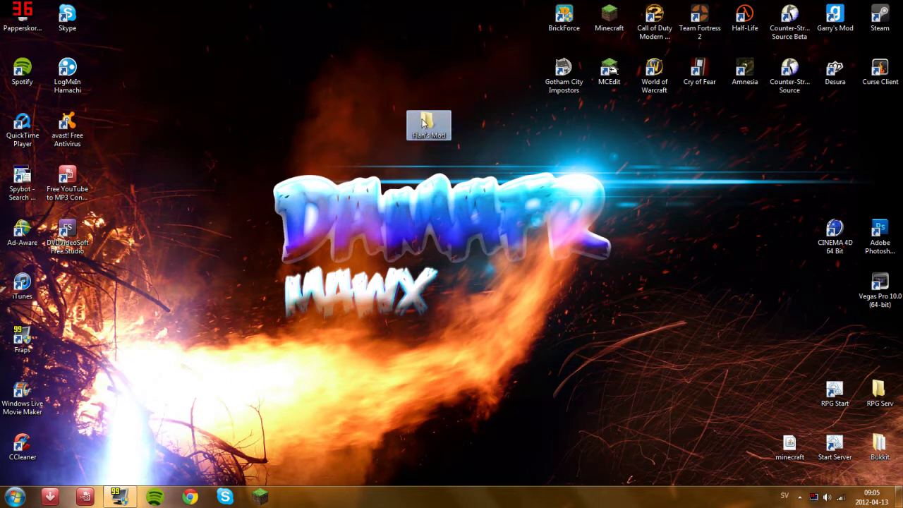
pyautogui.doubleClick(428, 125)
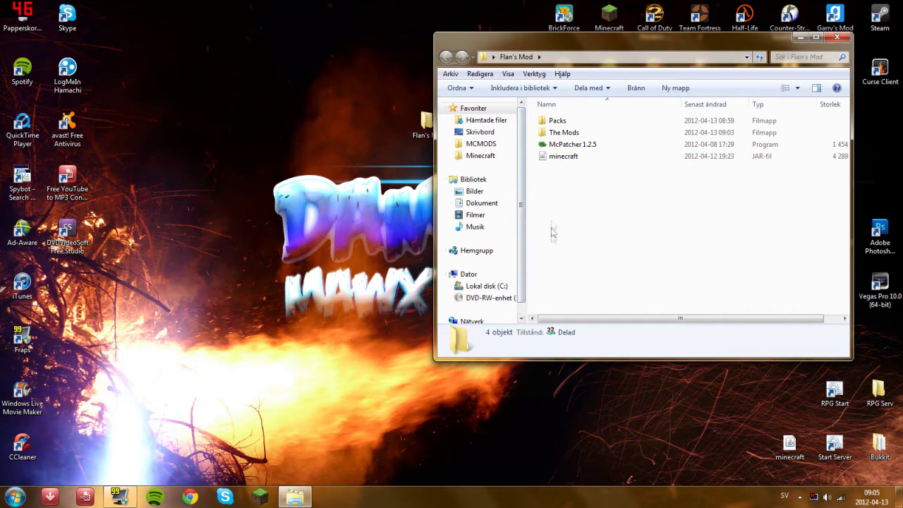
pyautogui.click(563, 157)
pyautogui.moveTo(596, 50); pyautogui.dragTo(639, 118)
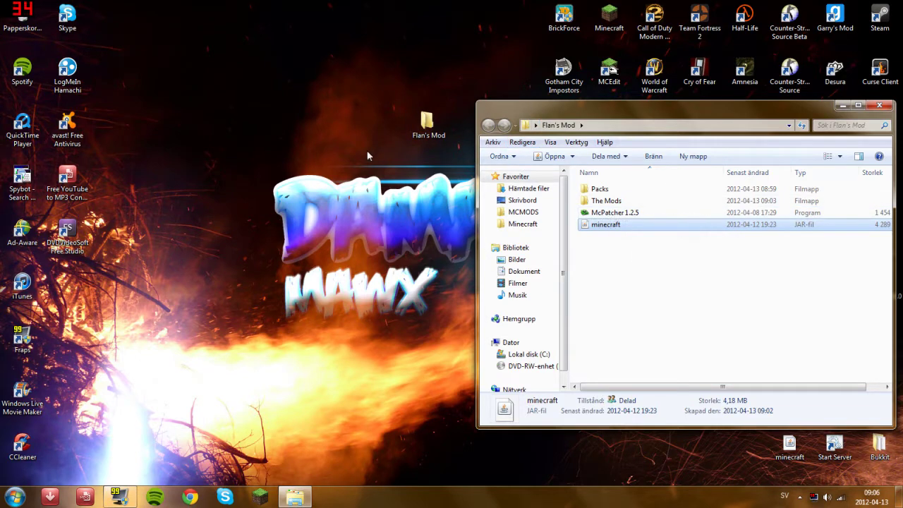
pyautogui.click(635, 212)
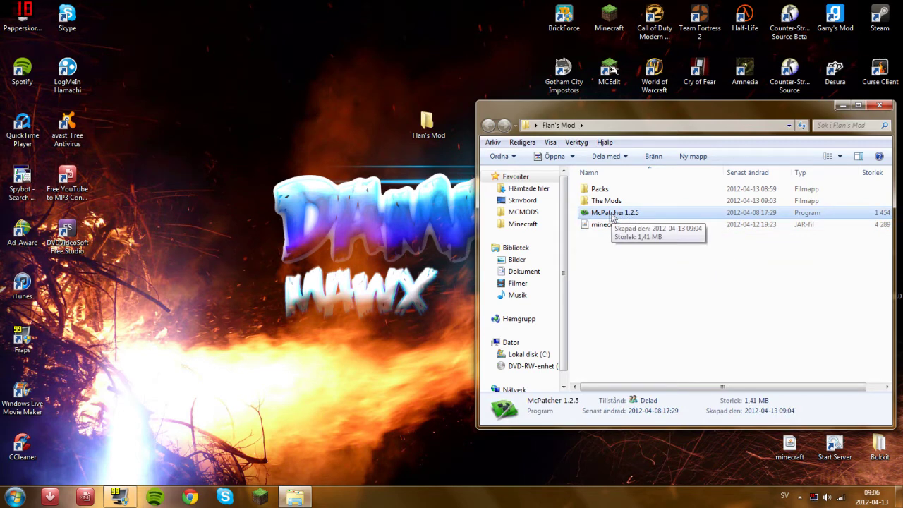
# Examine the mod archives in The Mods subfolder, including ModLoader, ModLoader MP, Player API, TurboModelThingy and Too Many Items.
pyautogui.doubleClick(604, 201)
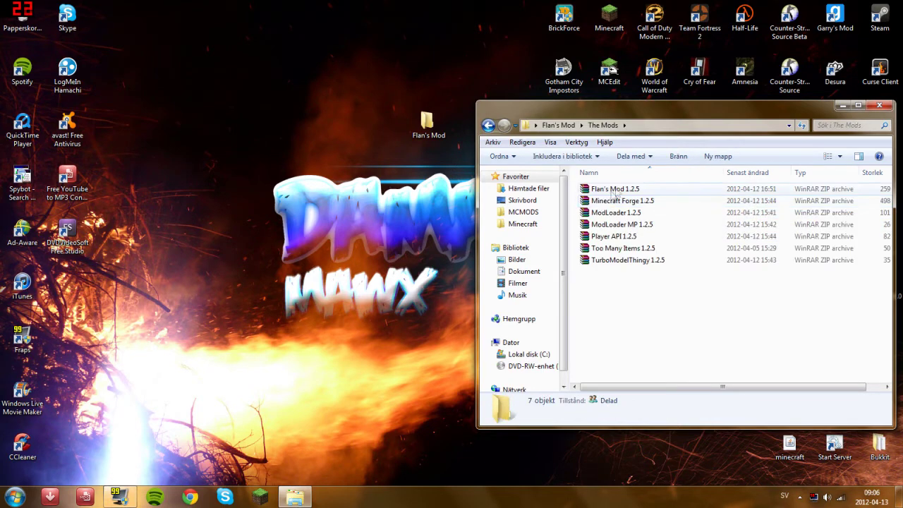
pyautogui.click(633, 214)
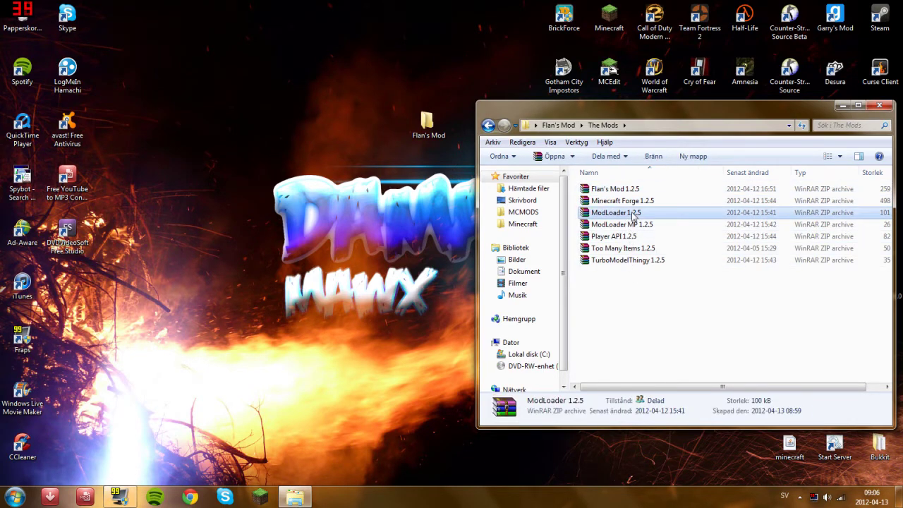
pyautogui.click(635, 225)
pyautogui.click(636, 237)
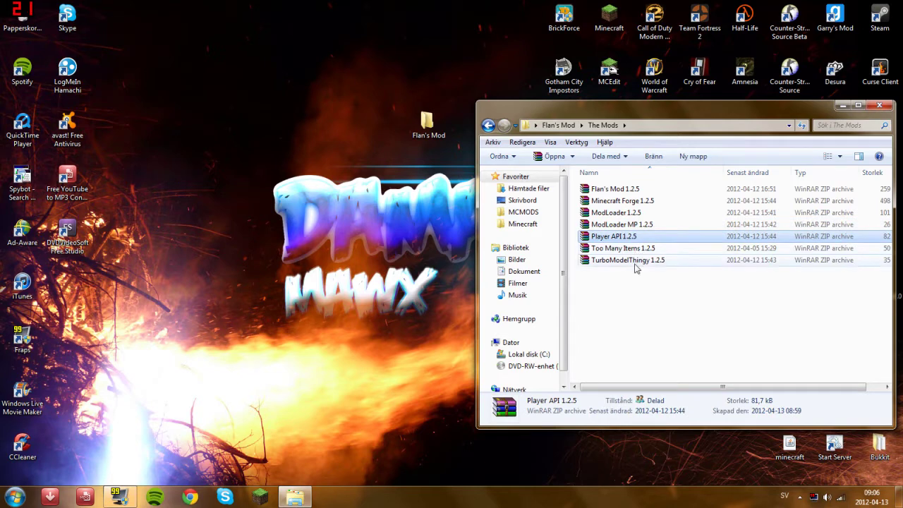
pyautogui.click(635, 262)
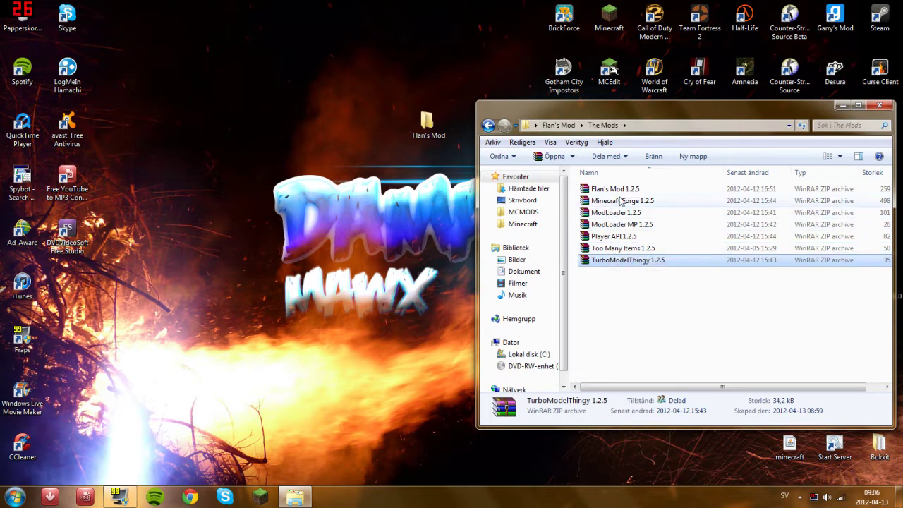
pyautogui.click(622, 251)
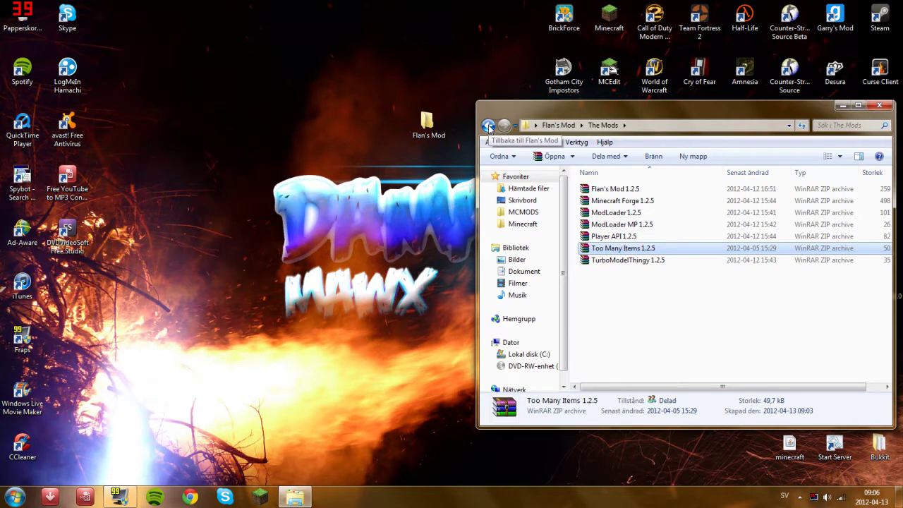
# Examine the content packs in the Packs subfolder and return to the Flan's Mod folder.
pyautogui.click(488, 126)
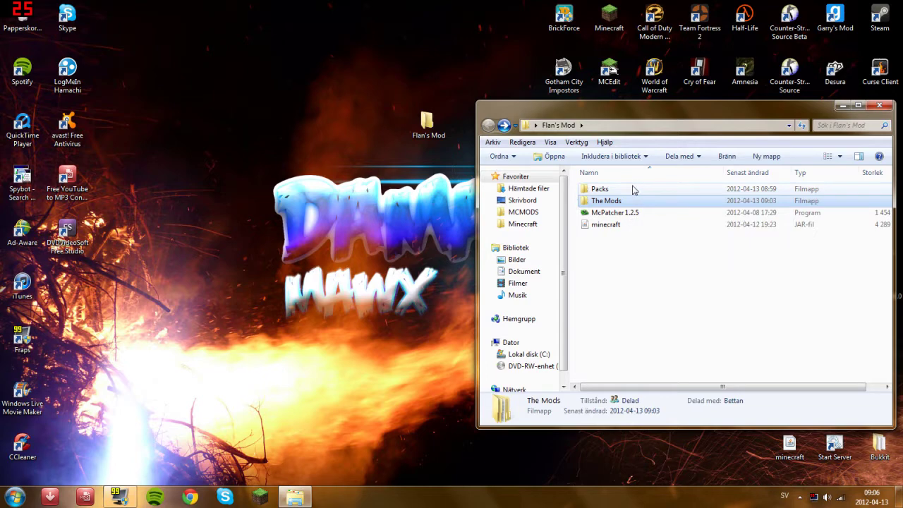
pyautogui.doubleClick(635, 189)
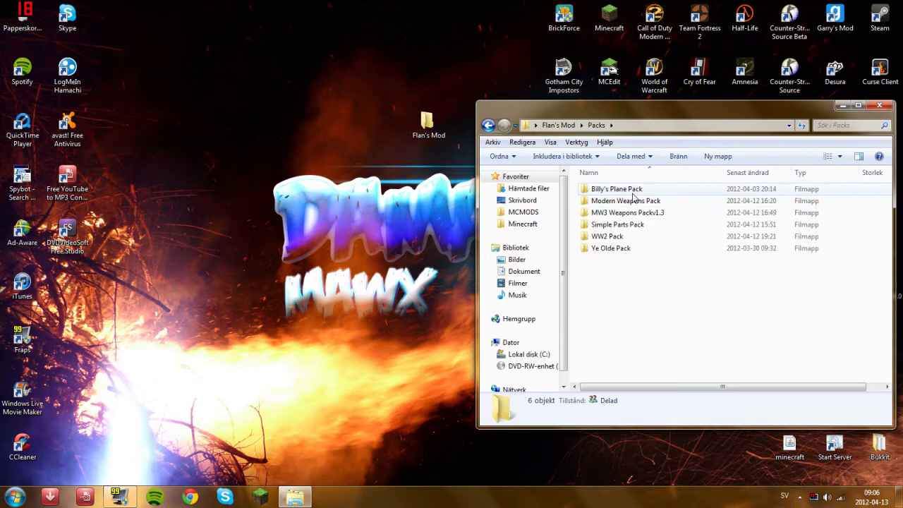
pyautogui.click(487, 125)
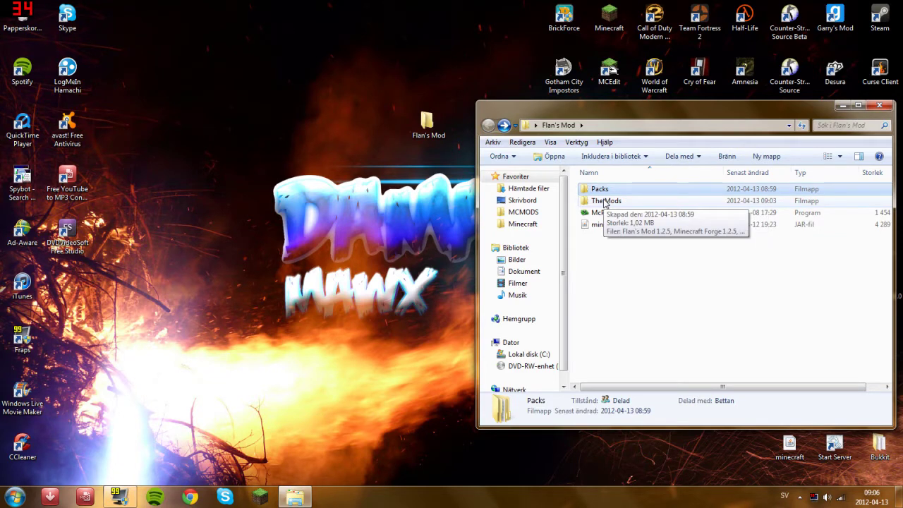
pyautogui.press('Return')
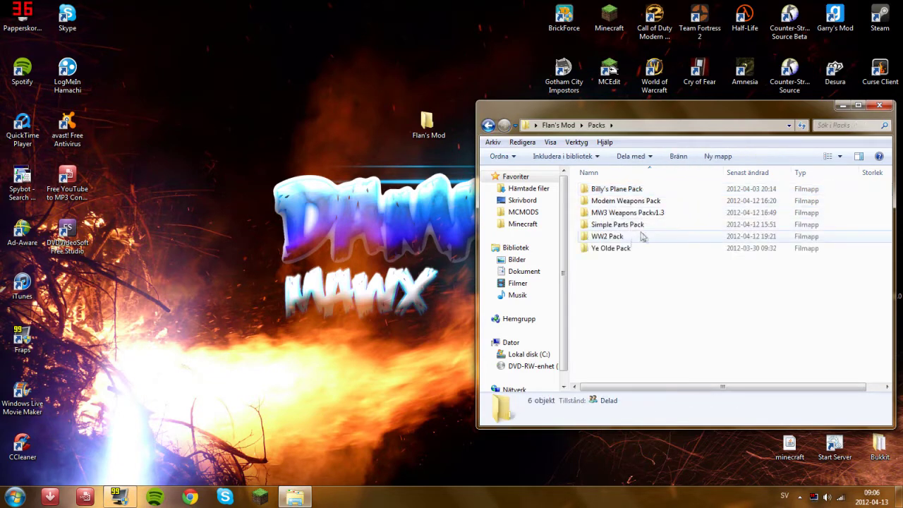
pyautogui.moveTo(649, 251); pyautogui.dragTo(626, 185)
pyautogui.click(668, 310)
pyautogui.moveTo(668, 310); pyautogui.dragTo(608, 185)
pyautogui.moveTo(612, 329); pyautogui.dragTo(620, 185)
pyautogui.click(646, 335)
pyautogui.click(488, 126)
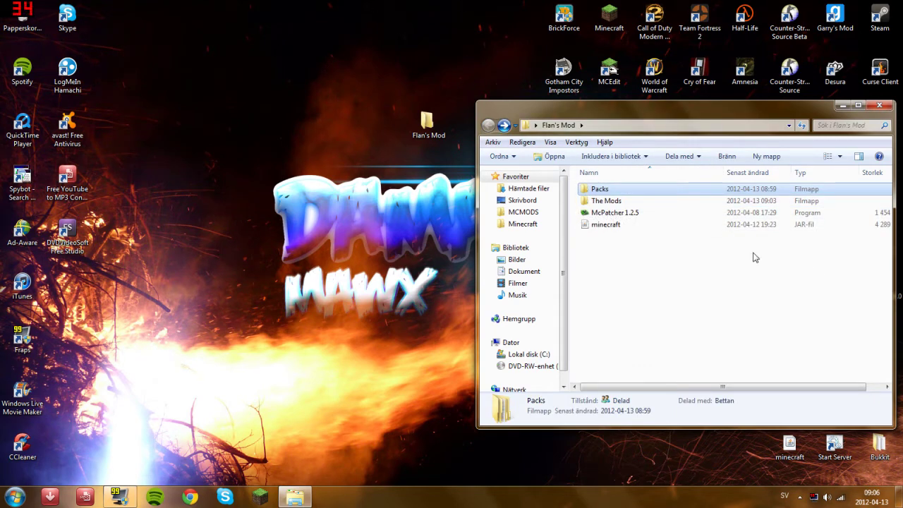
pyautogui.moveTo(775, 115); pyautogui.dragTo(756, 127)
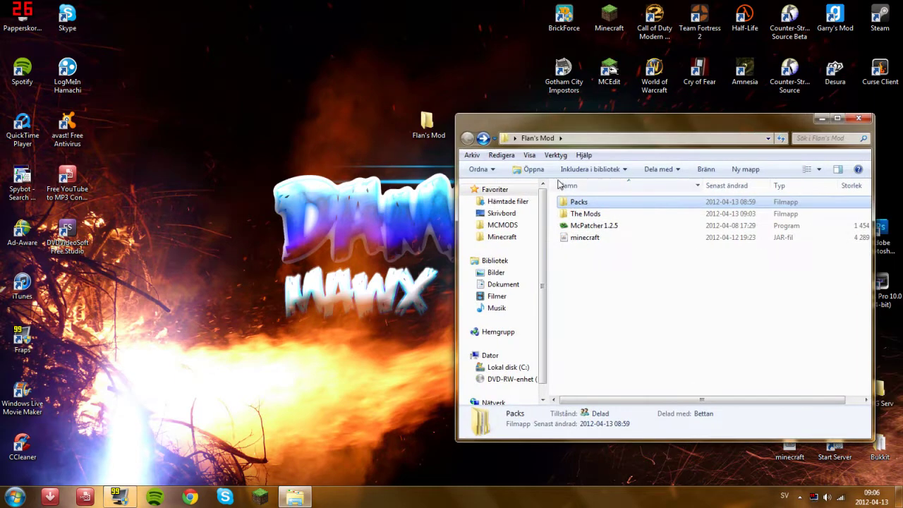
pyautogui.click(427, 127)
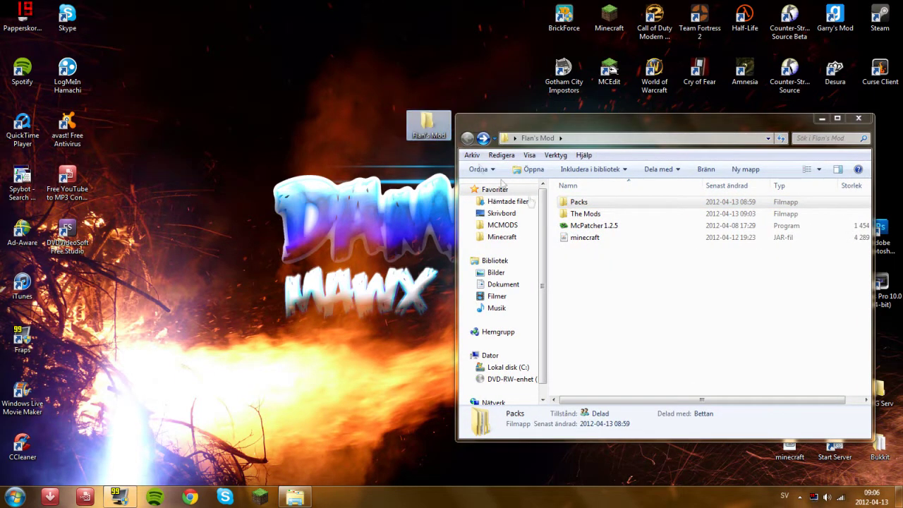
pyautogui.click(624, 278)
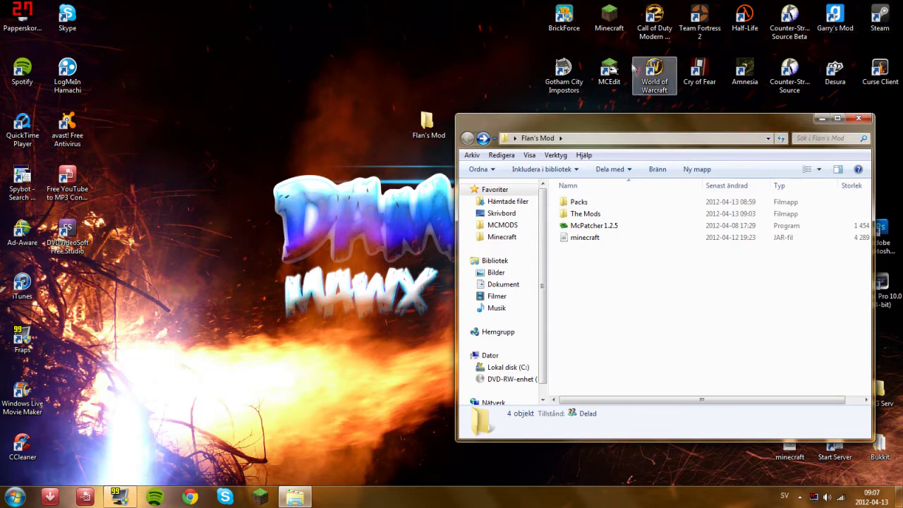
pyautogui.click(608, 21)
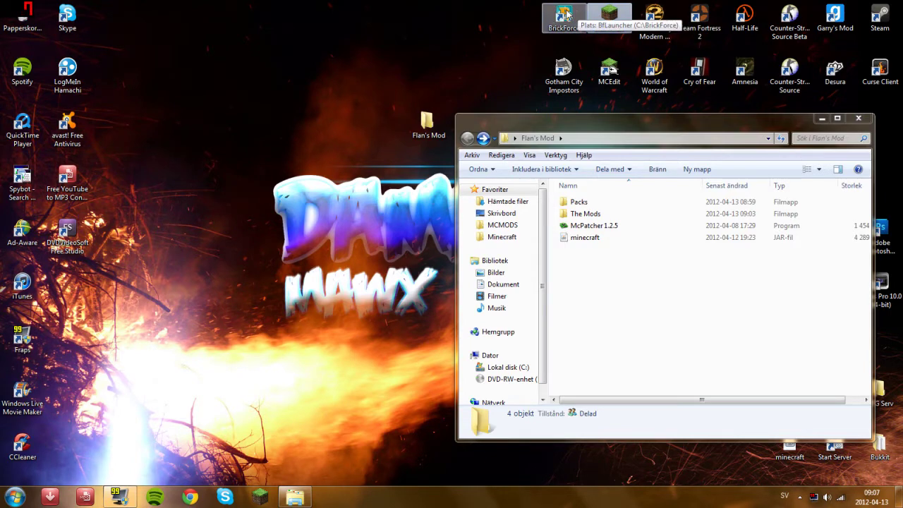
# Launch McPatcher 1.2.5 from the Flan's Mod folder and move its window clear of the folder window.
pyautogui.click(591, 228)
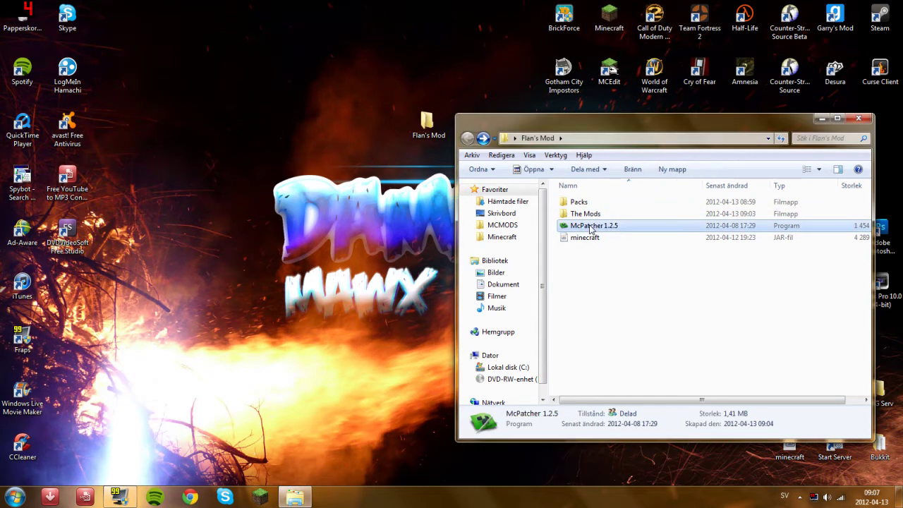
pyautogui.doubleClick(592, 228)
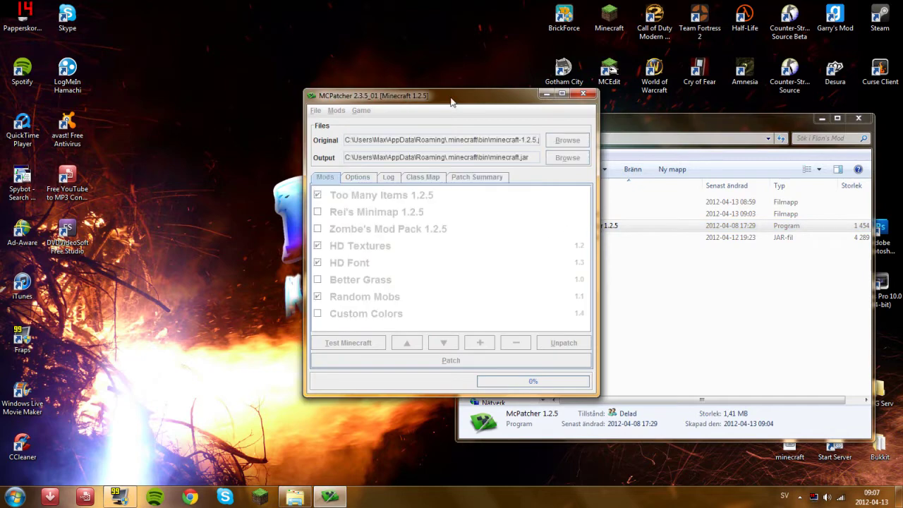
pyautogui.moveTo(457, 100); pyautogui.dragTo(384, 63)
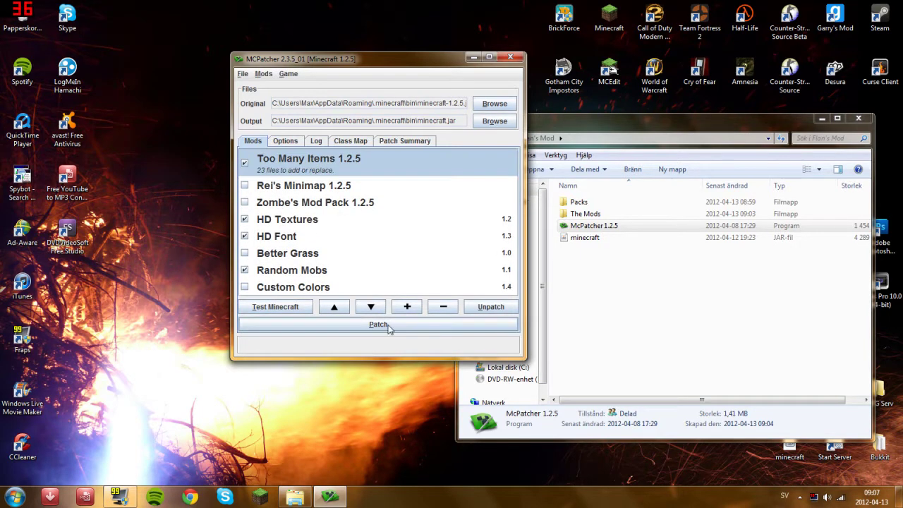
# Remove Too Many Items, Rei's Minimap and Zombe's Mod Pack from the mod list, and enable Custom Colors.
pyautogui.click(444, 308)
pyautogui.click(445, 308)
pyautogui.click(444, 309)
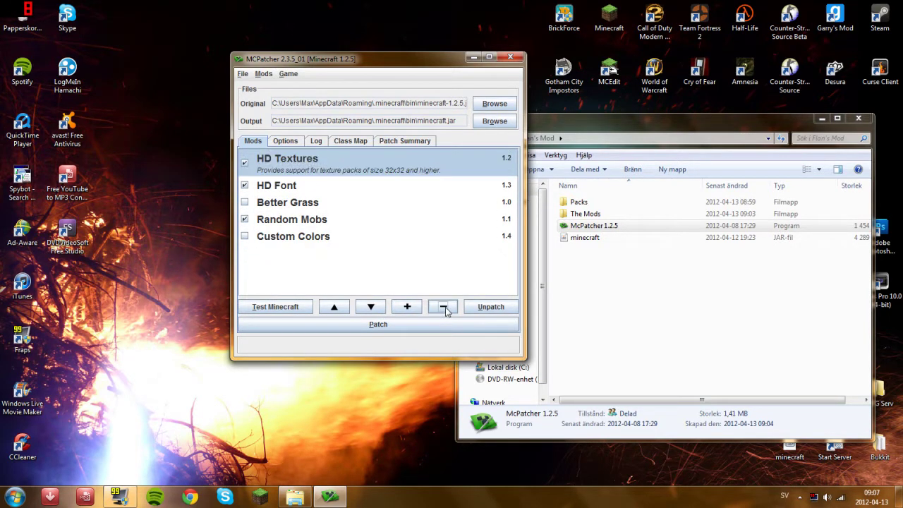
pyautogui.click(244, 236)
# Look through the descriptions of the remaining built-in mods, including HD Textures, HD Font and Better Grass.
pyautogui.click(272, 179)
pyautogui.click(276, 200)
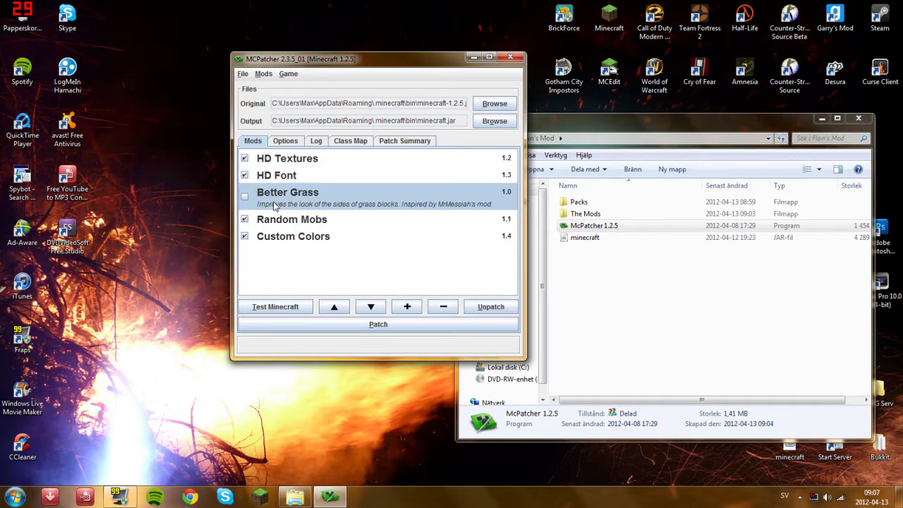
pyautogui.click(309, 174)
pyautogui.click(314, 161)
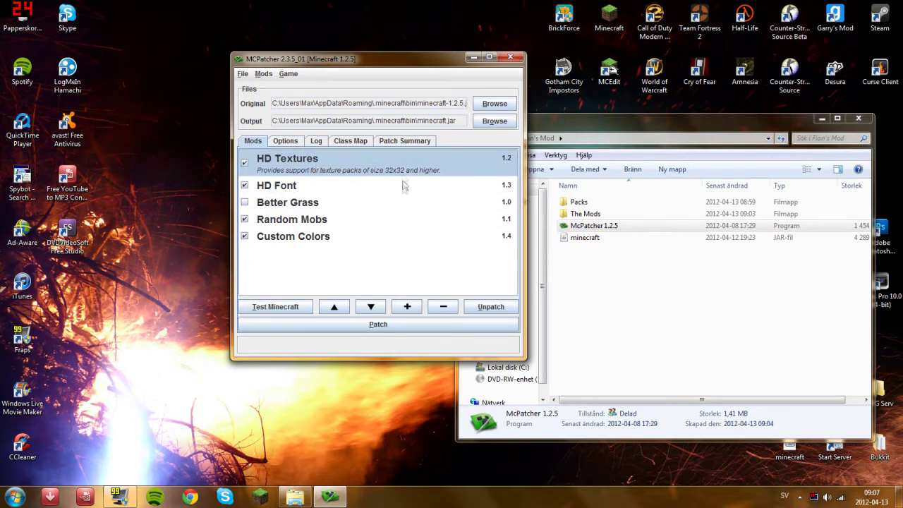
pyautogui.click(298, 186)
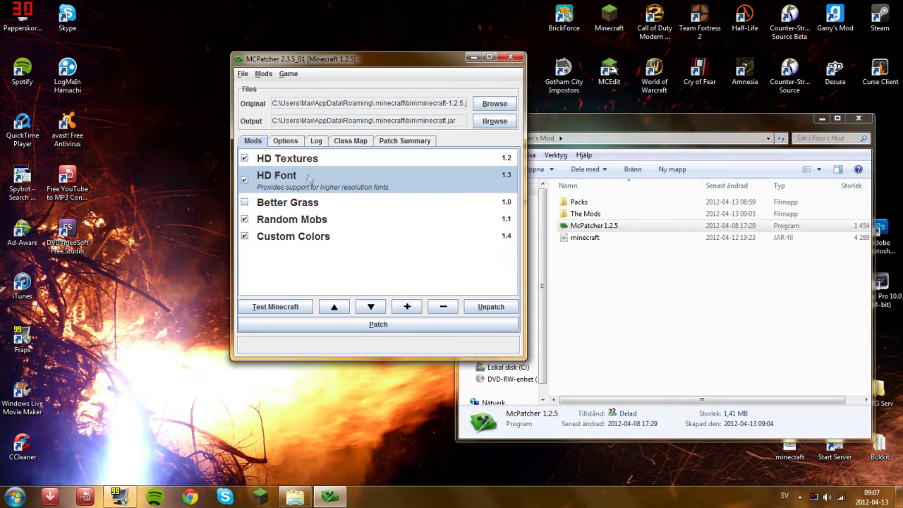
pyautogui.click(305, 211)
pyautogui.click(299, 240)
pyautogui.click(300, 192)
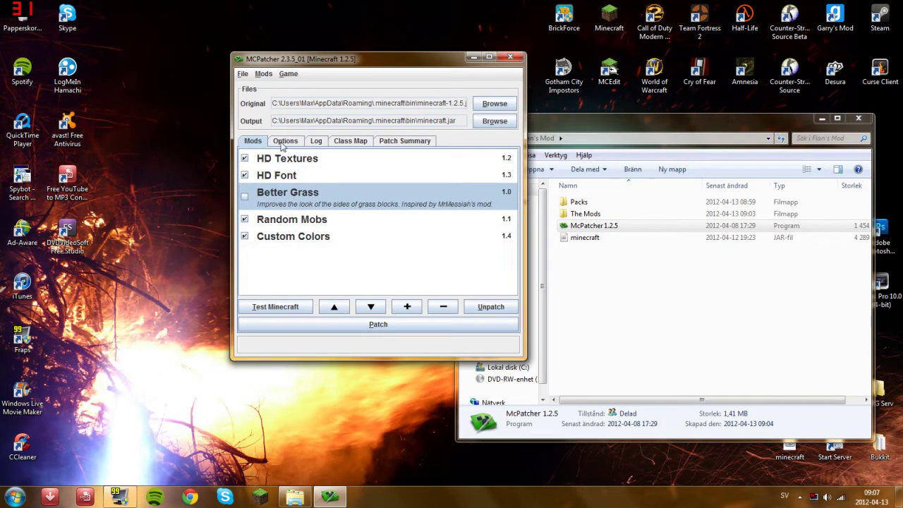
# Review the patcher's general and HD Textures options and return to the mod list.
pyautogui.click(285, 140)
pyautogui.moveTo(510, 185); pyautogui.dragTo(506, 236)
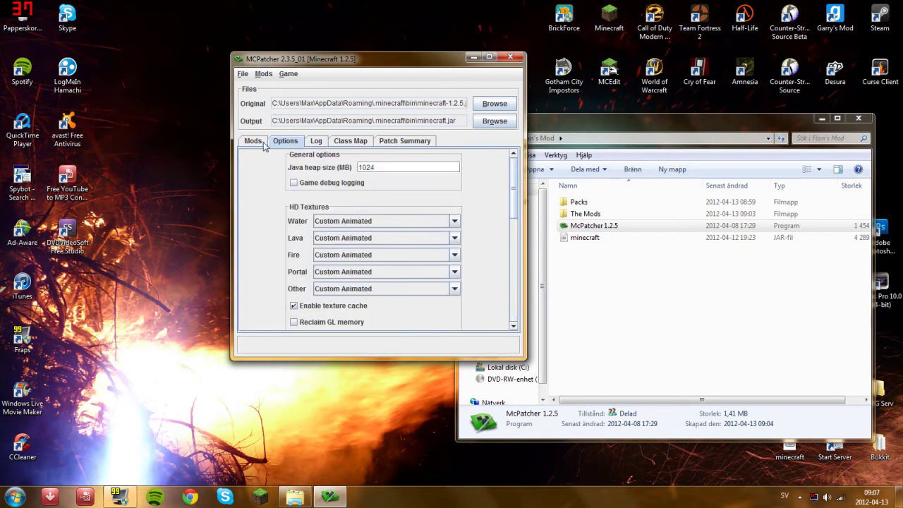
pyautogui.click(253, 142)
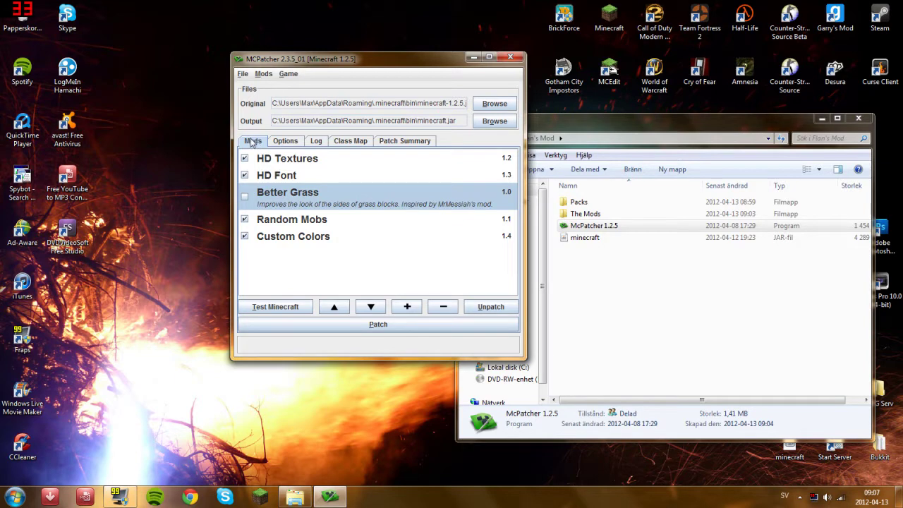
pyautogui.click(284, 144)
pyautogui.click(253, 142)
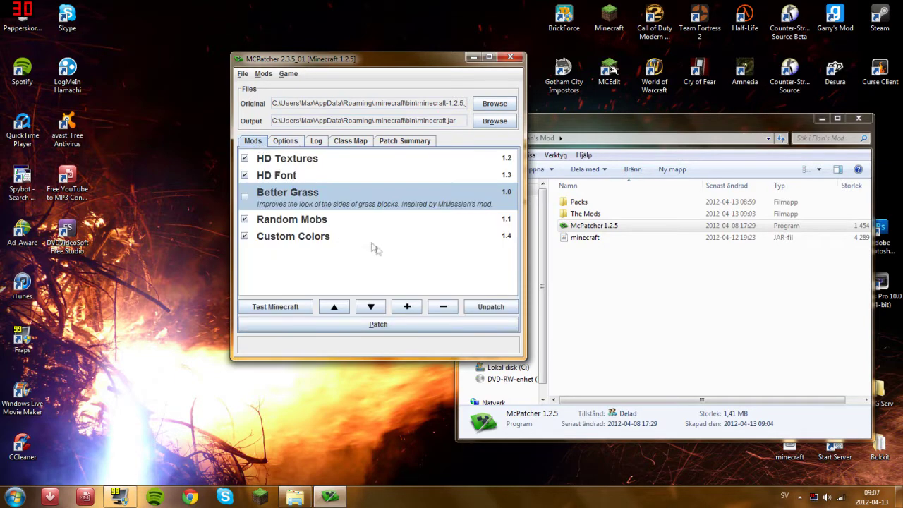
# Start adding an external mod and browse to The Mods folder inside Flan's Mod on the Desktop.
pyautogui.click(407, 308)
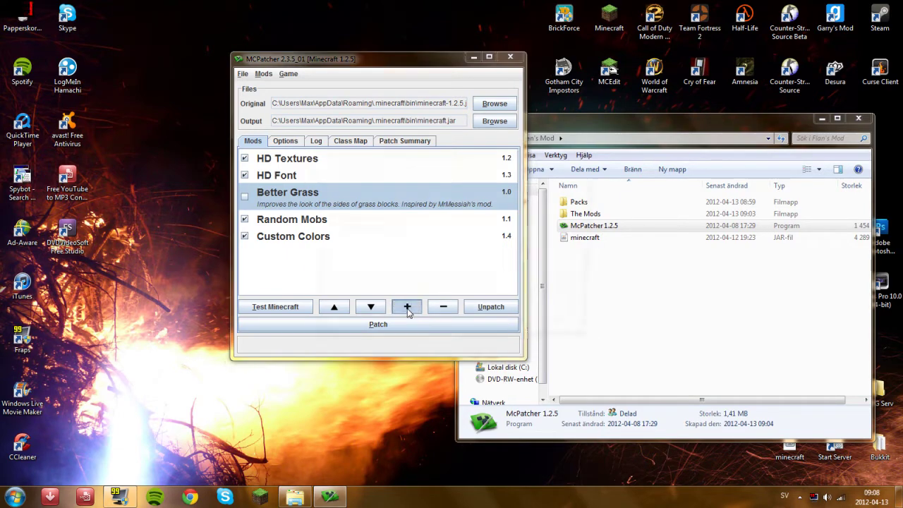
pyautogui.click(498, 171)
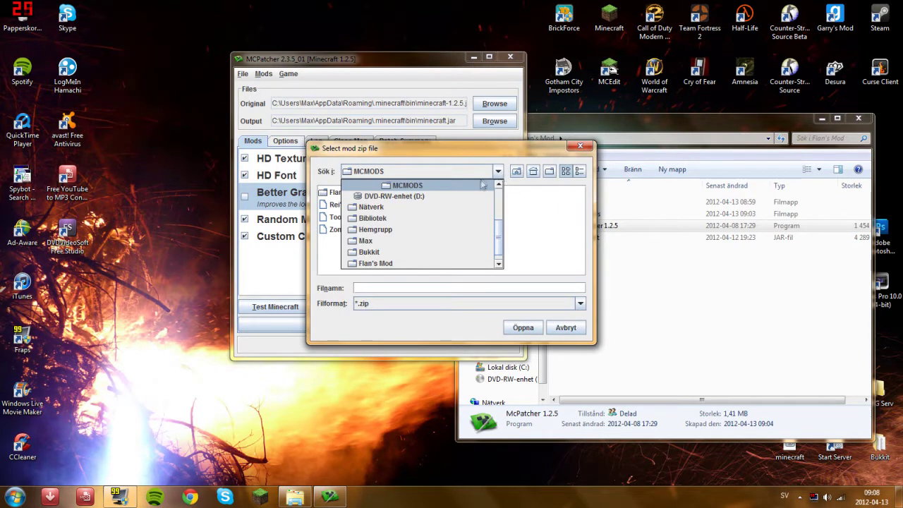
pyautogui.moveTo(498, 230); pyautogui.dragTo(501, 198)
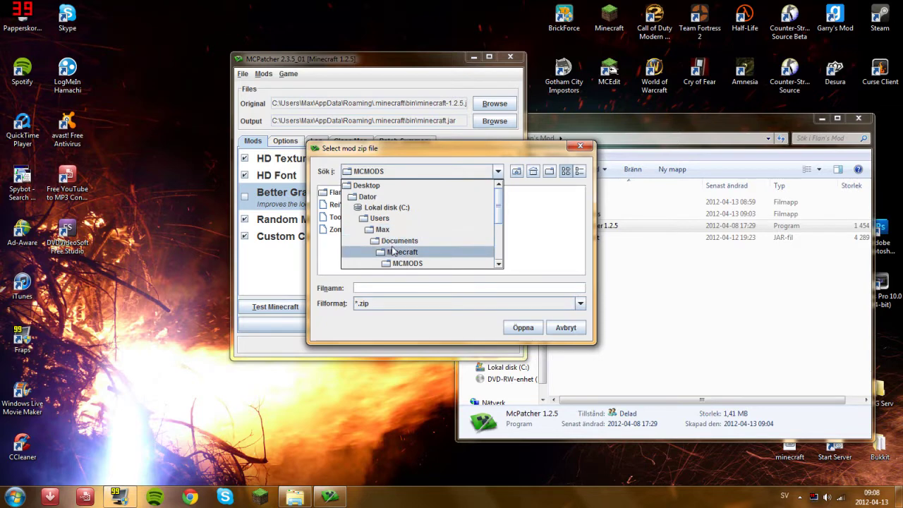
pyautogui.click(371, 185)
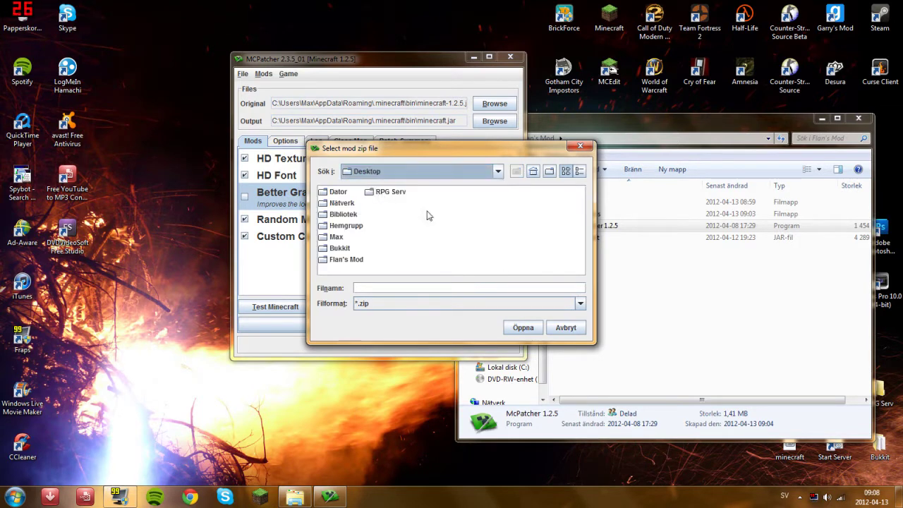
pyautogui.doubleClick(336, 260)
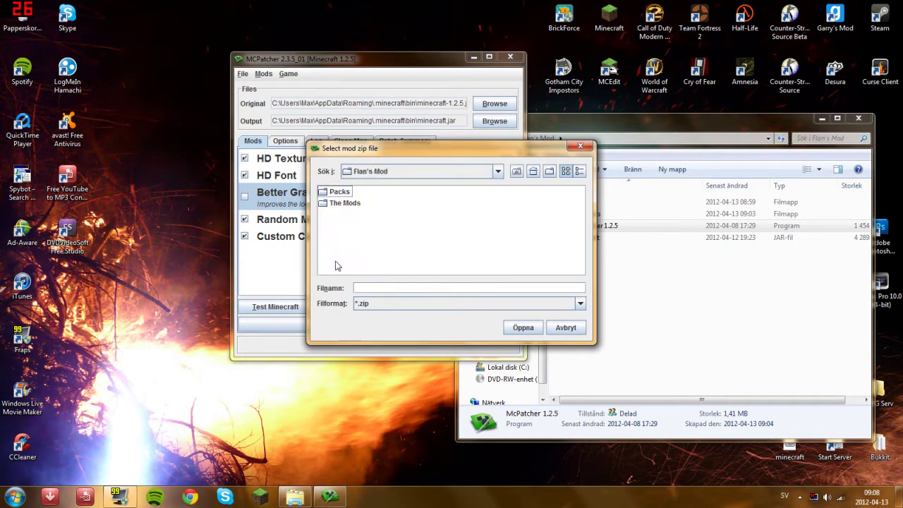
pyautogui.click(516, 171)
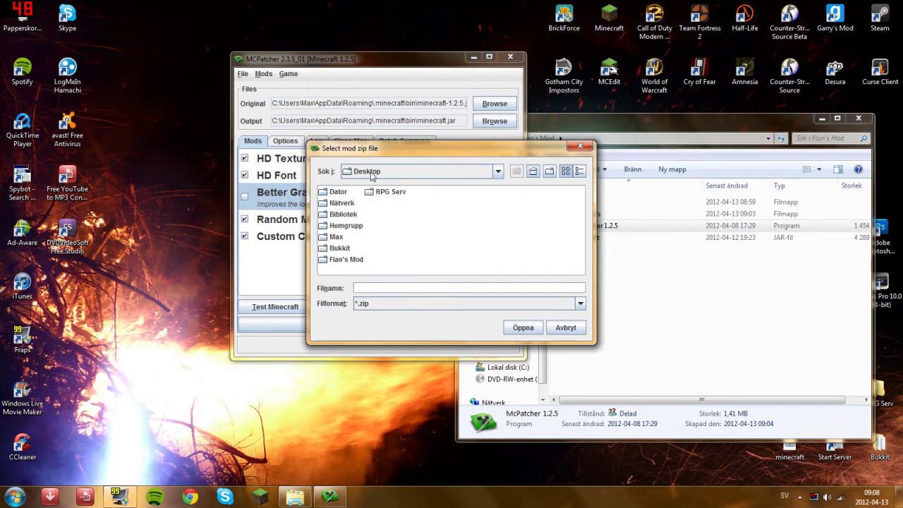
pyautogui.doubleClick(333, 261)
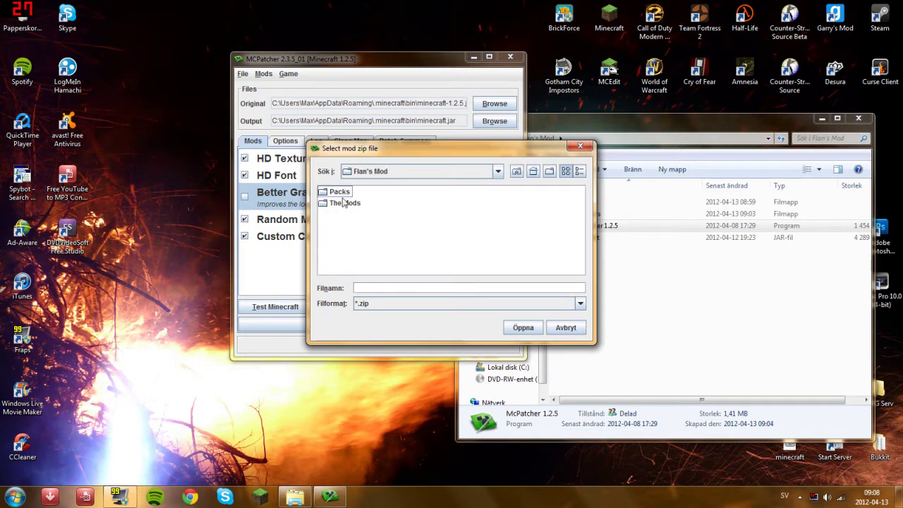
pyautogui.doubleClick(347, 204)
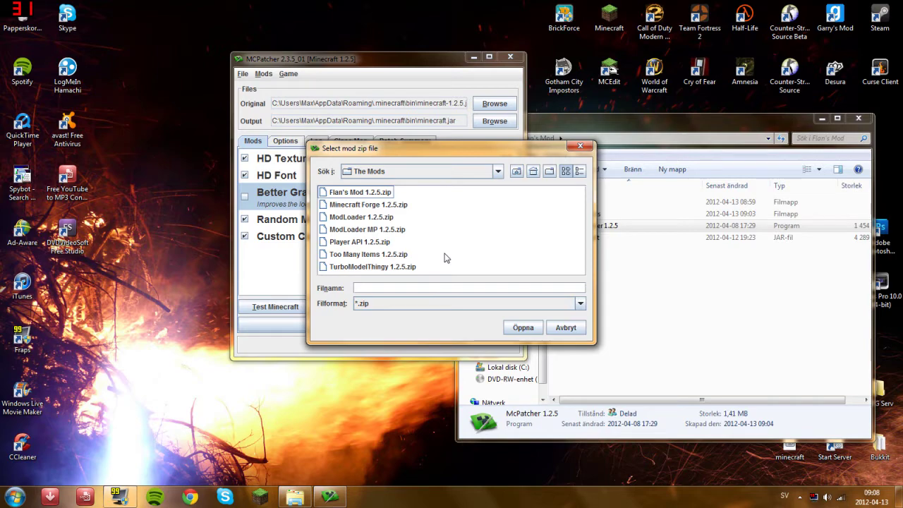
# Add ModLoader 1.2.5.zip to the mod list with all its files and select its entry.
pyautogui.click(356, 220)
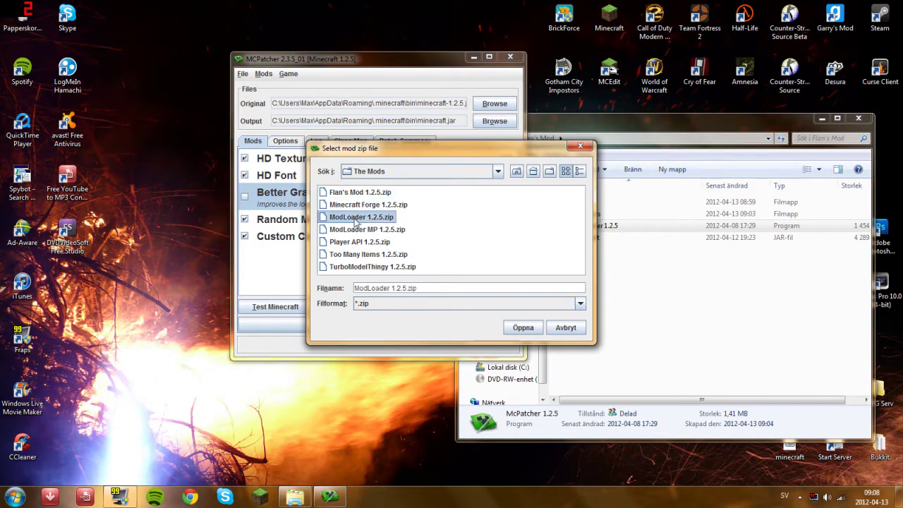
pyautogui.click(515, 332)
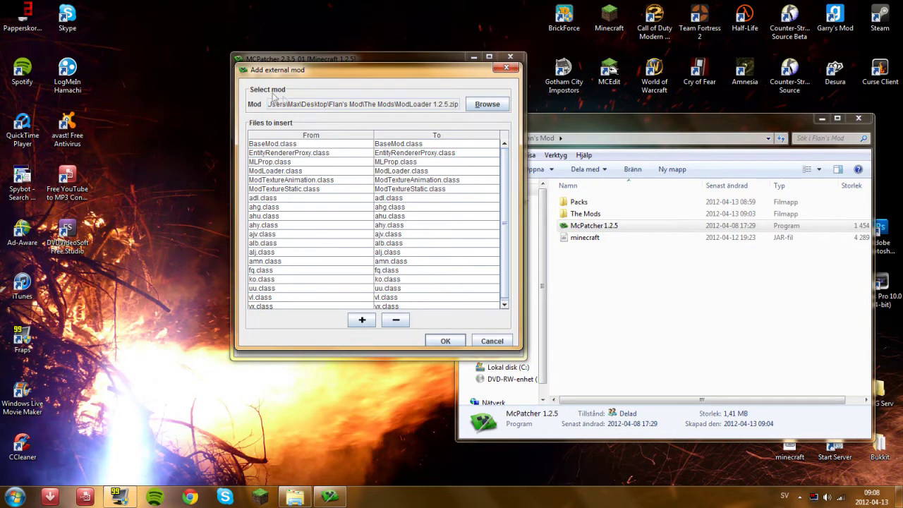
pyautogui.click(446, 342)
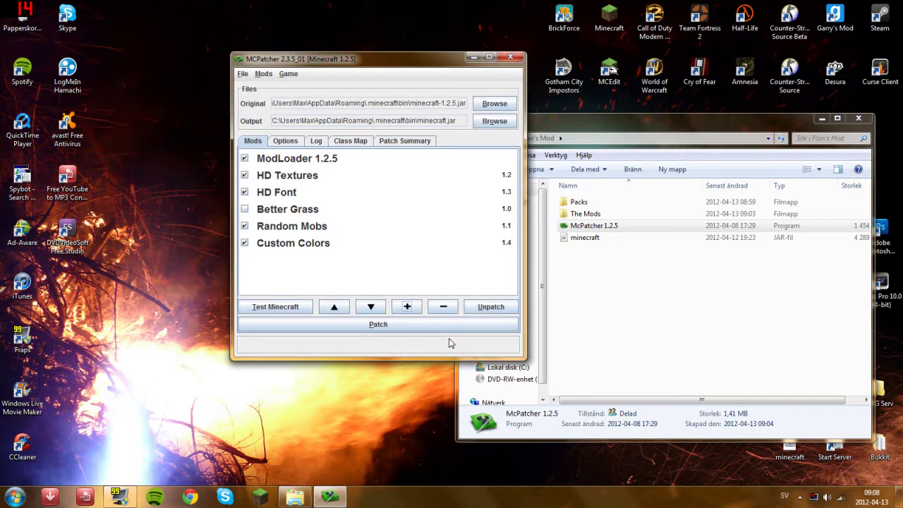
pyautogui.click(369, 164)
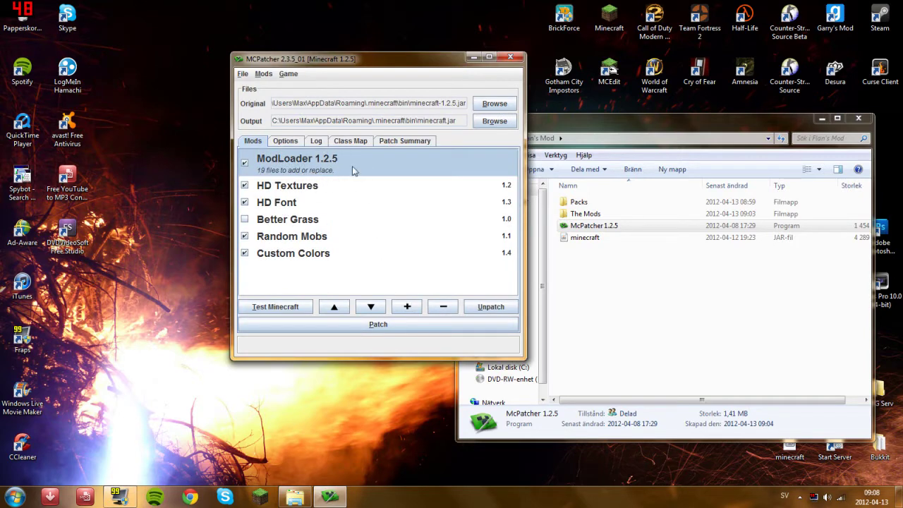
# Add ModLoader MP 1.2.5.zip from The Mods folder to the mod list, keeping all its files.
pyautogui.click(407, 307)
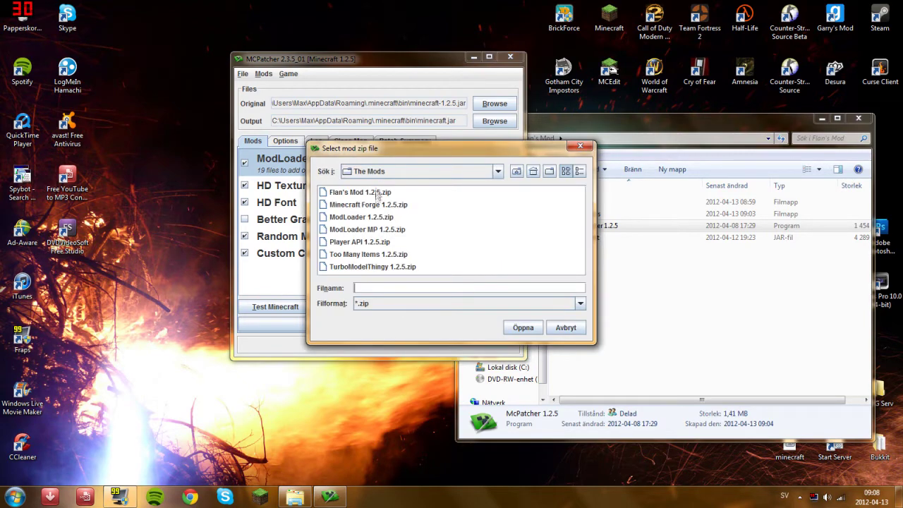
pyautogui.click(374, 229)
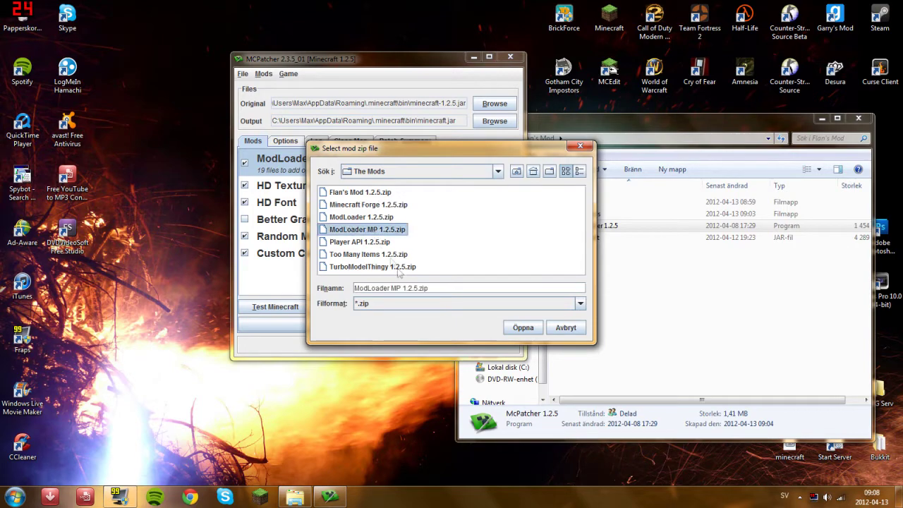
pyautogui.click(522, 329)
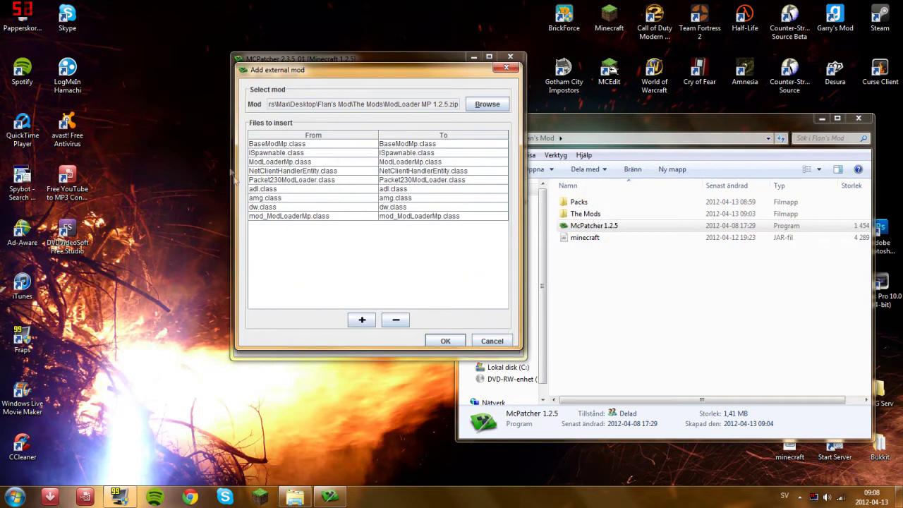
pyautogui.click(445, 340)
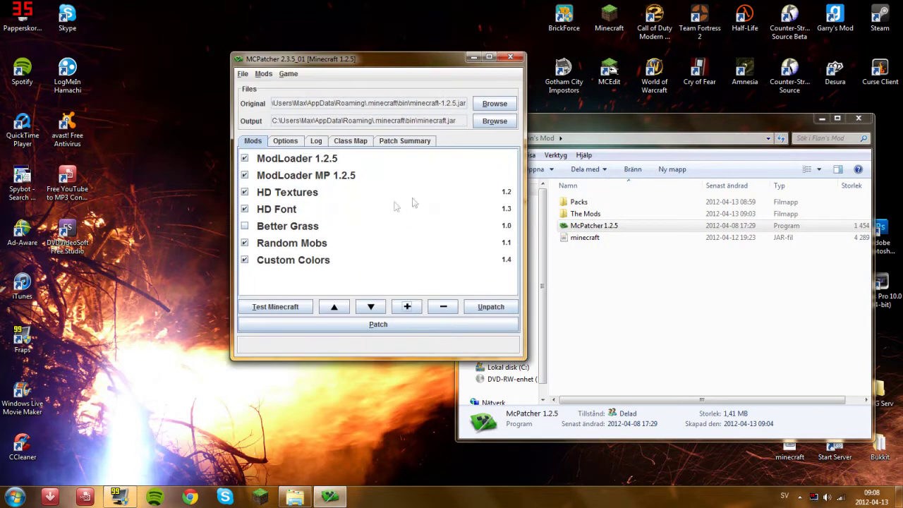
pyautogui.click(315, 164)
pyautogui.click(315, 185)
pyautogui.click(309, 162)
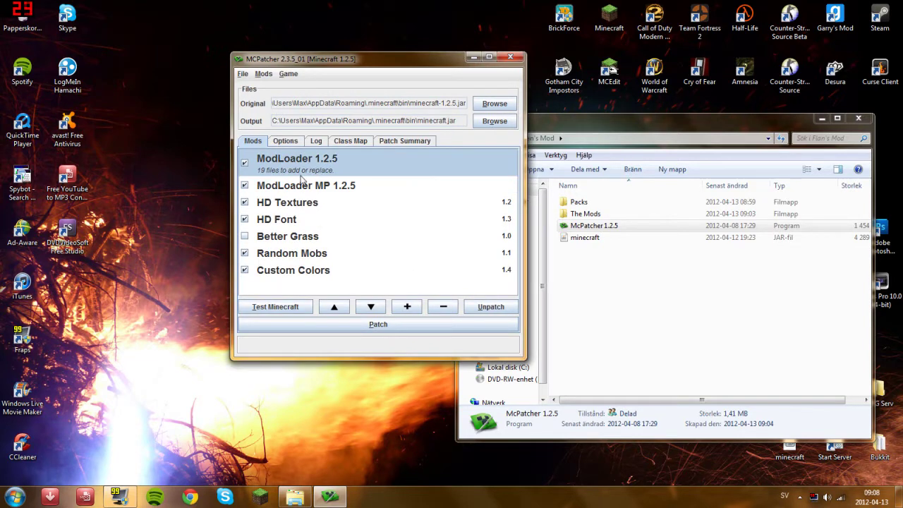
pyautogui.click(302, 182)
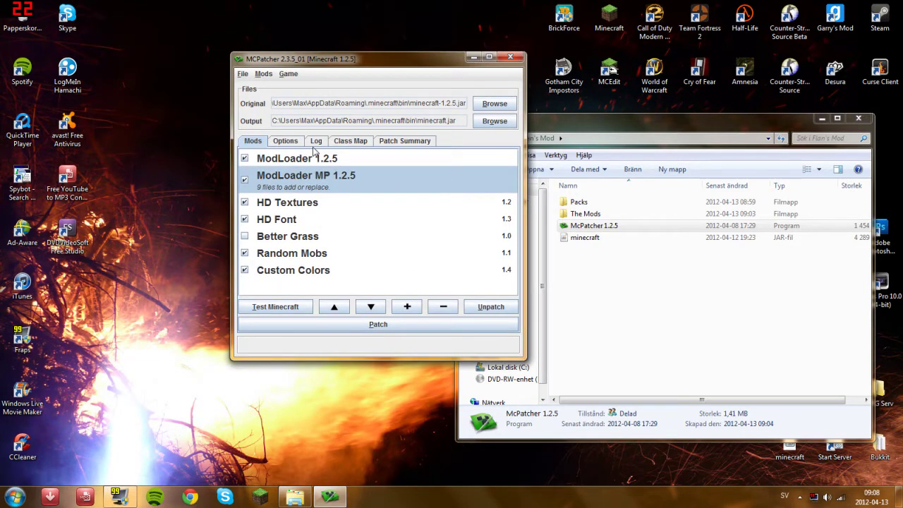
# Add TurboModelThingy 1.2.5.zip from The Mods folder to the mod list, keeping all its files.
pyautogui.click(407, 306)
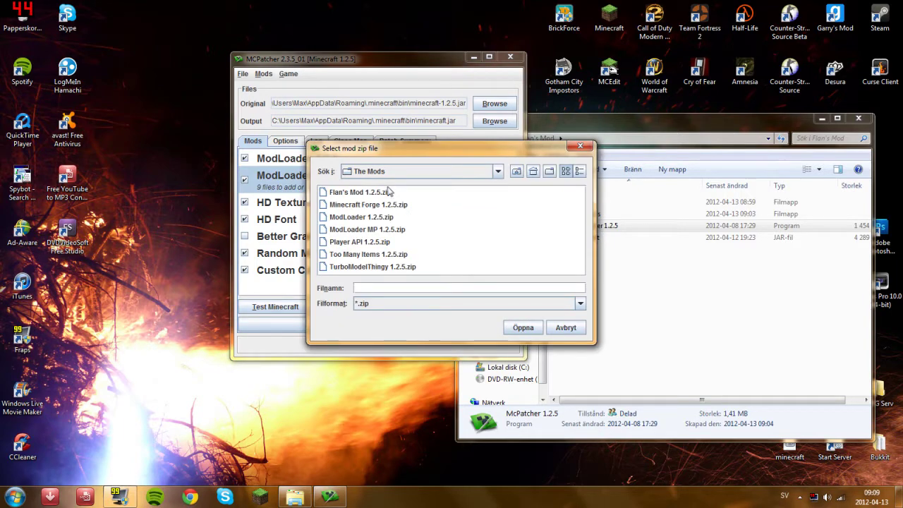
pyautogui.click(374, 267)
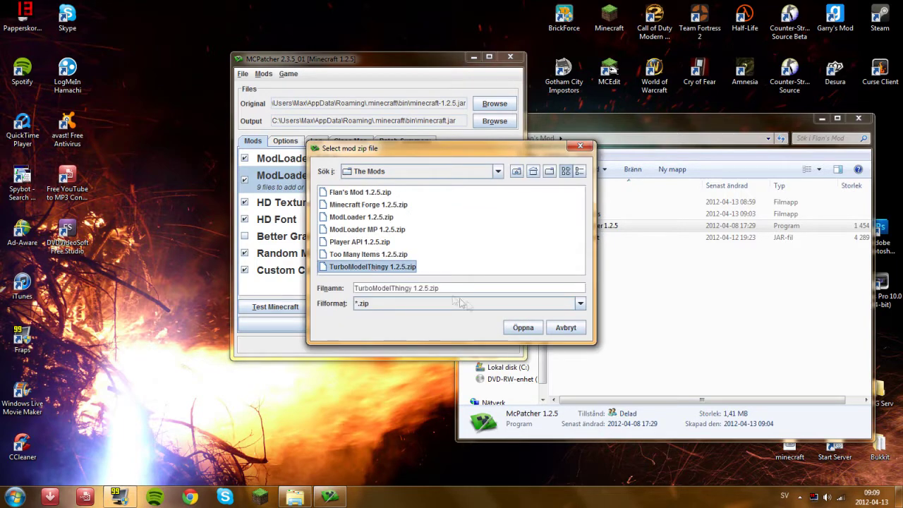
pyautogui.click(522, 328)
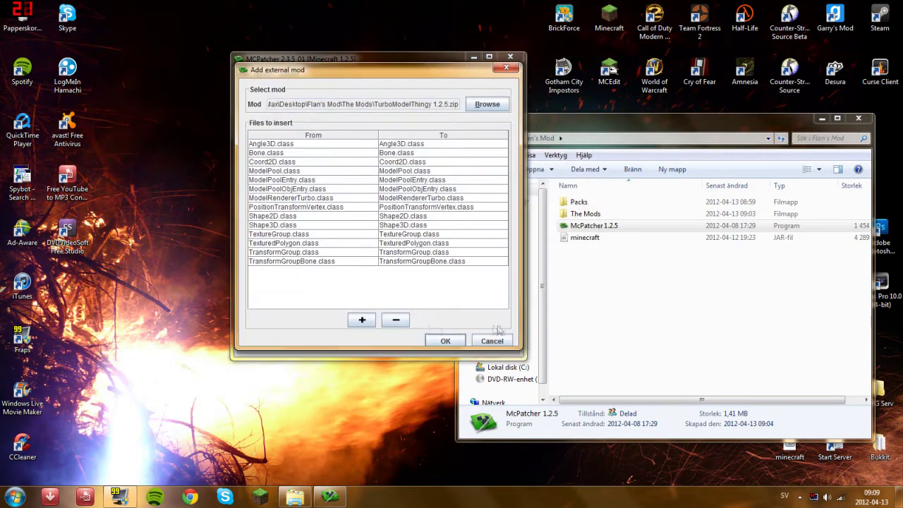
pyautogui.click(446, 341)
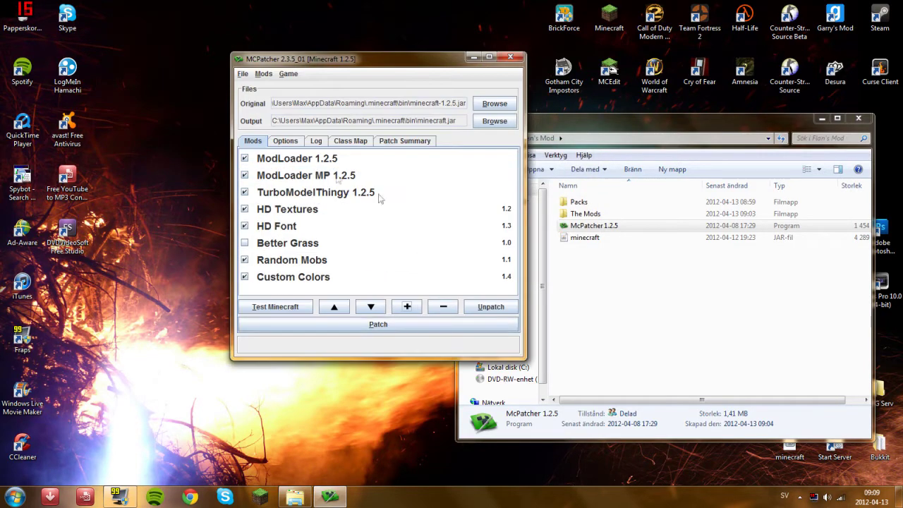
pyautogui.click(306, 182)
pyautogui.click(289, 214)
pyautogui.click(261, 198)
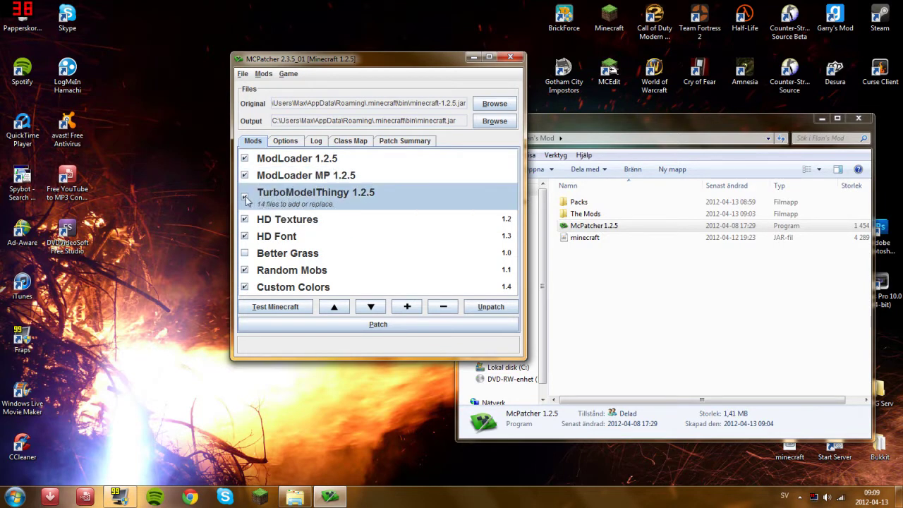
pyautogui.click(245, 178)
pyautogui.click(245, 182)
pyautogui.click(356, 206)
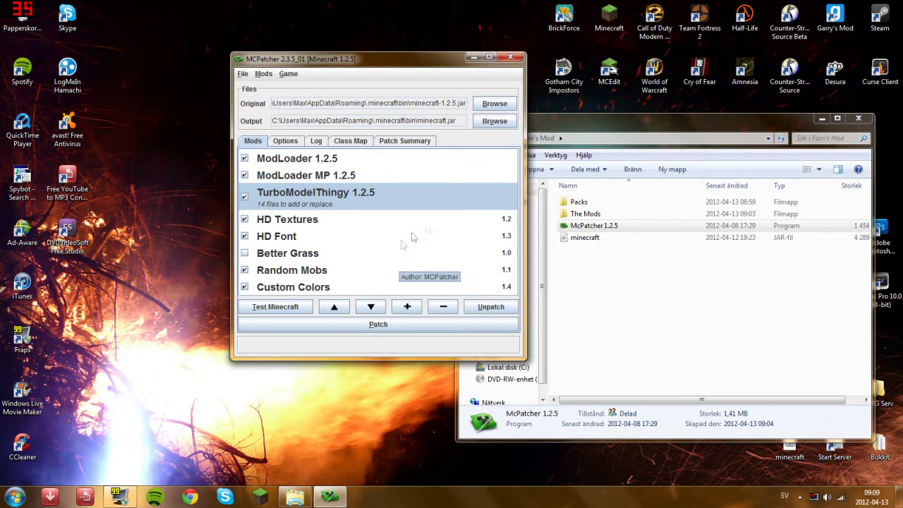
# Add Minecraft Forge 1.2.5.zip to the mod list, using the root folder (/) as the content for minecraft.jar.
pyautogui.click(408, 307)
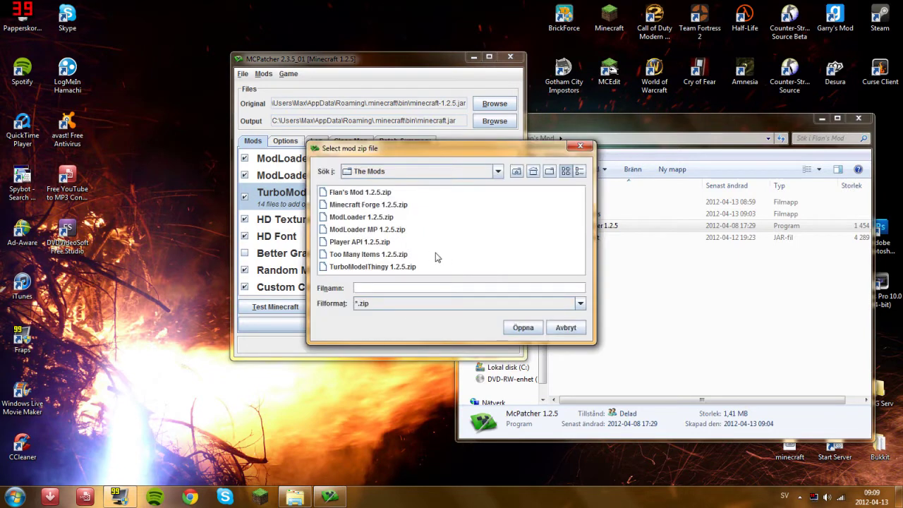
pyautogui.click(381, 205)
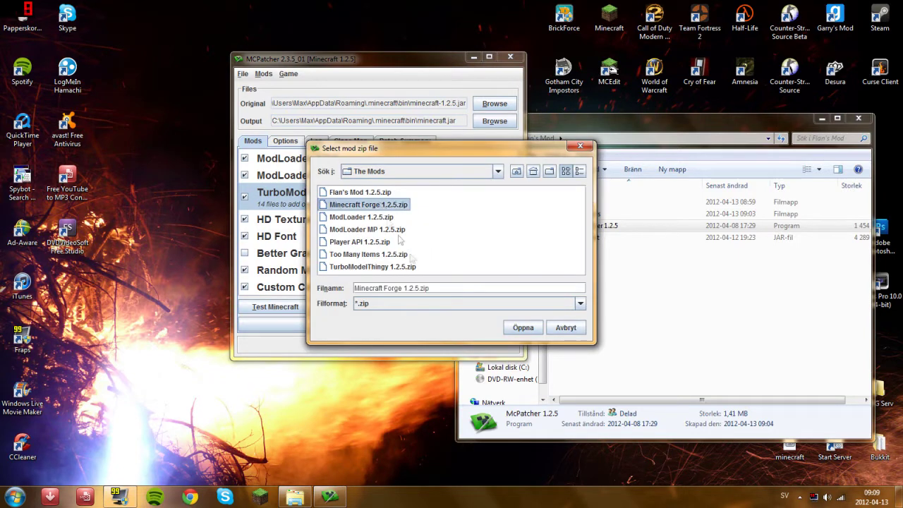
pyautogui.click(526, 328)
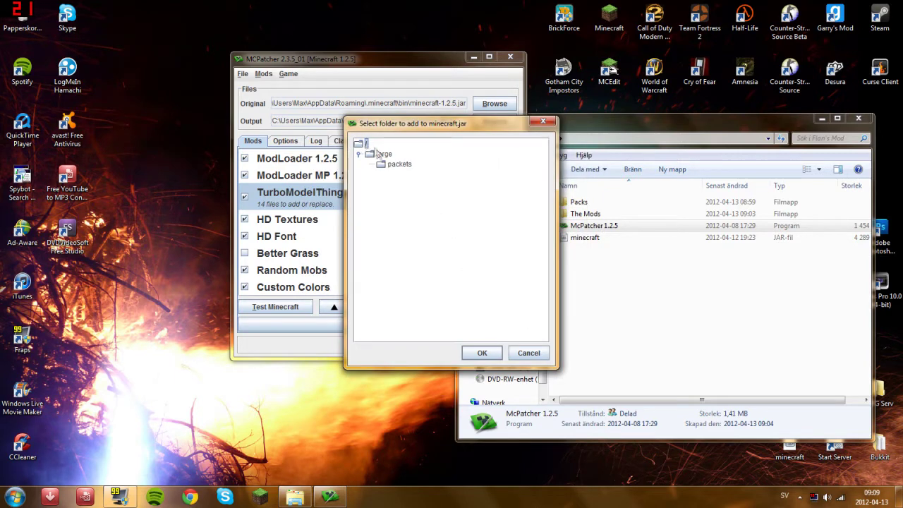
pyautogui.click(397, 163)
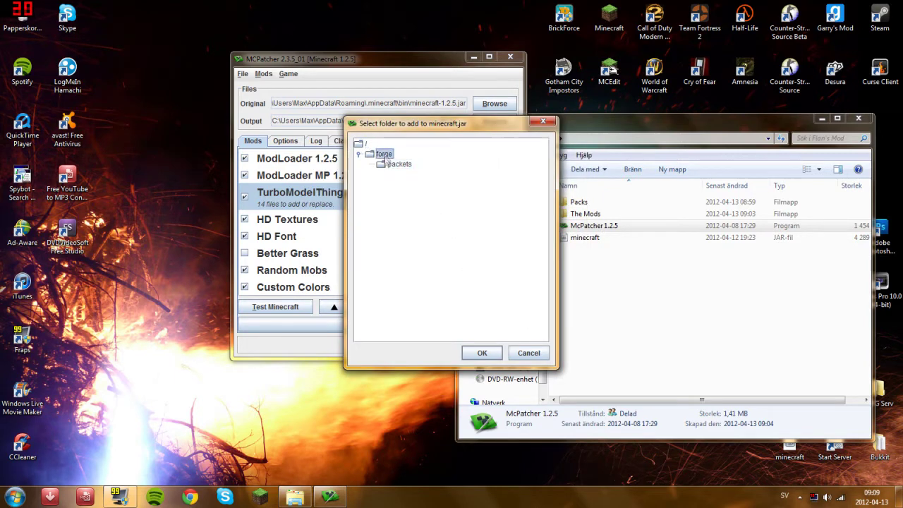
pyautogui.click(364, 145)
pyautogui.click(486, 354)
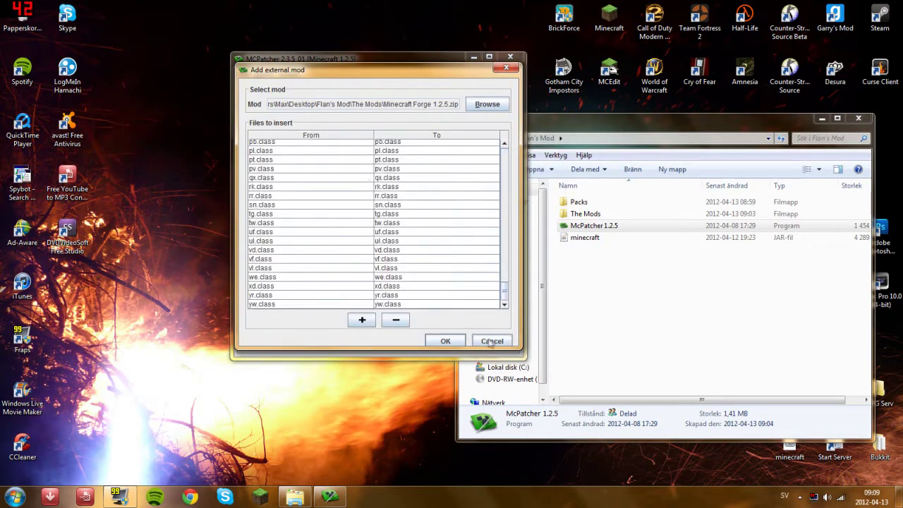
pyautogui.click(434, 342)
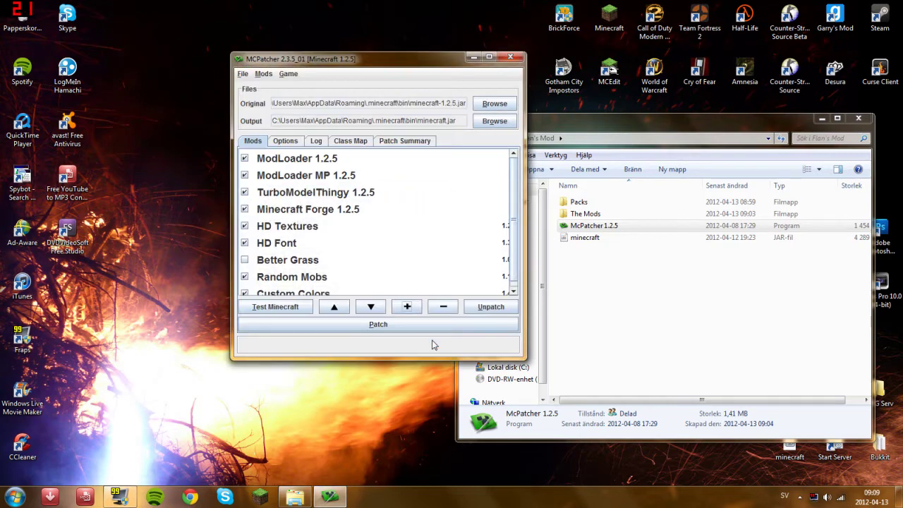
# Load Player API 1.2.5.zip from The Mods folder as a new external mod.
pyautogui.click(408, 308)
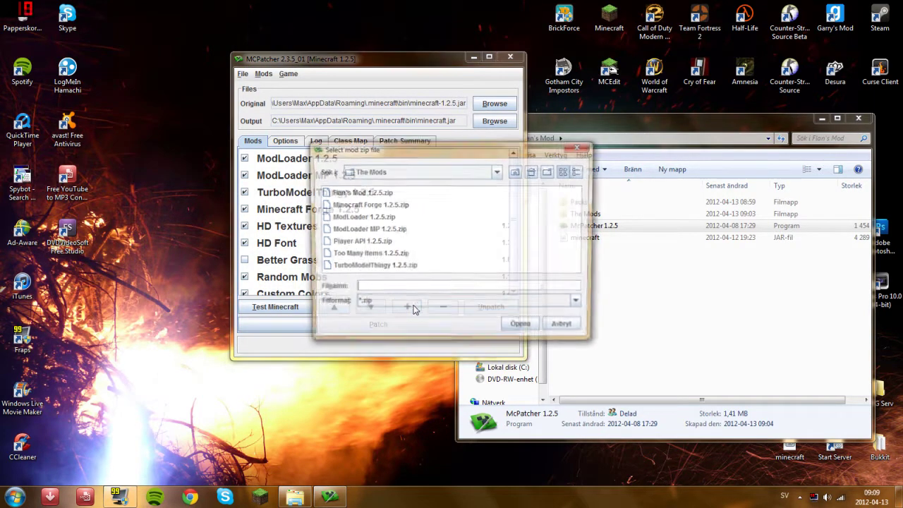
pyautogui.click(368, 244)
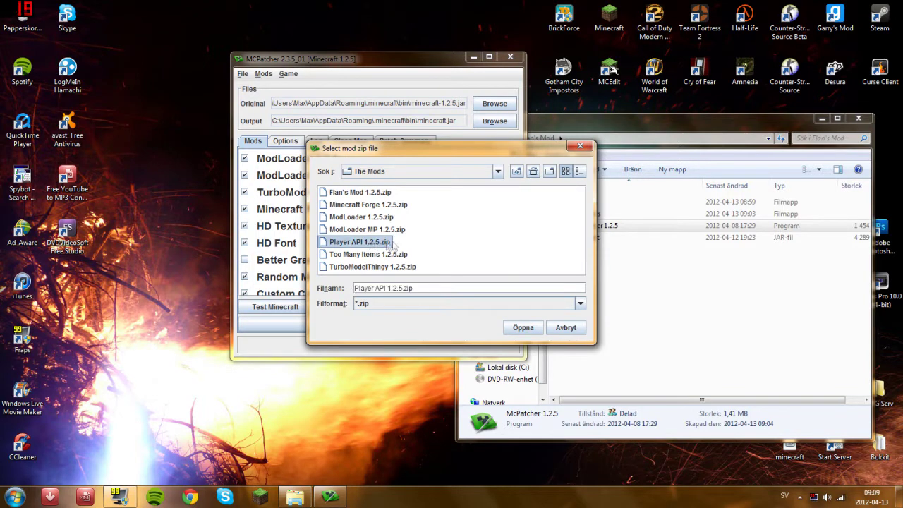
pyautogui.click(522, 328)
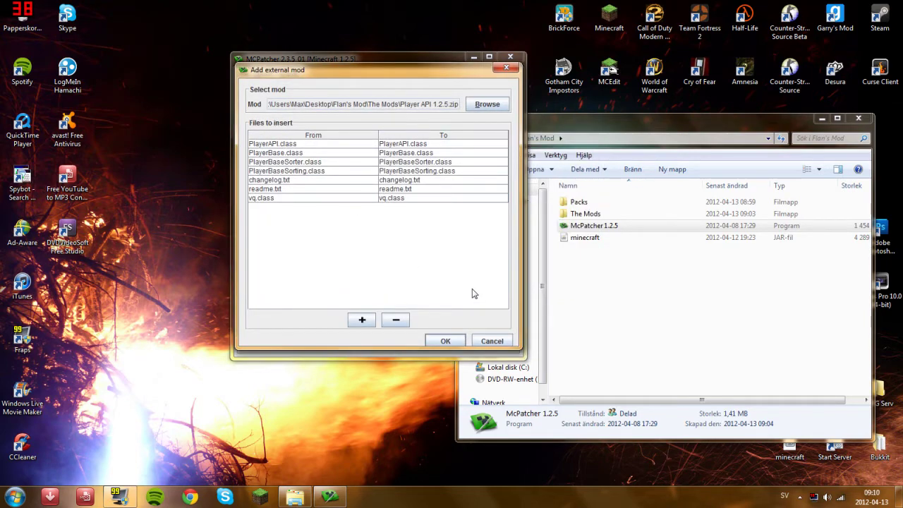
# Remove readme.txt and changelog.txt from the Player API files to insert, and add the mod to the list.
pyautogui.click(306, 182)
pyautogui.click(286, 188)
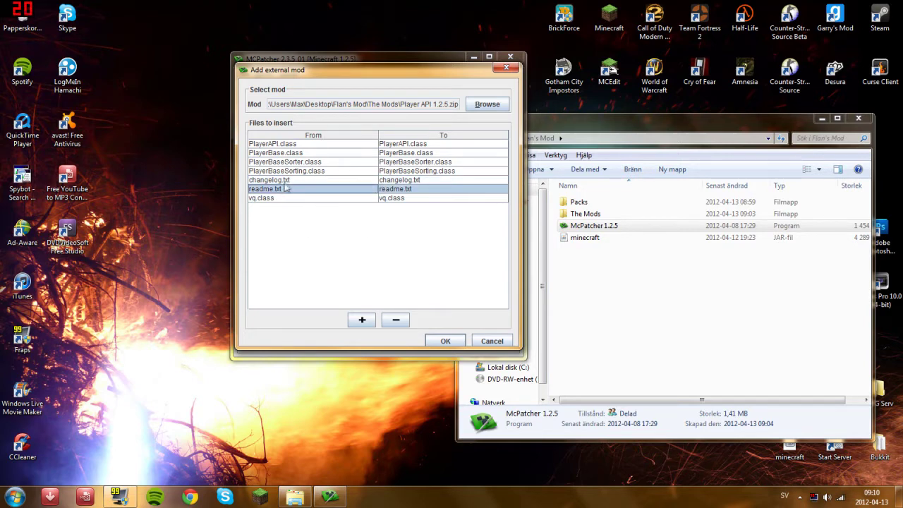
pyautogui.click(388, 321)
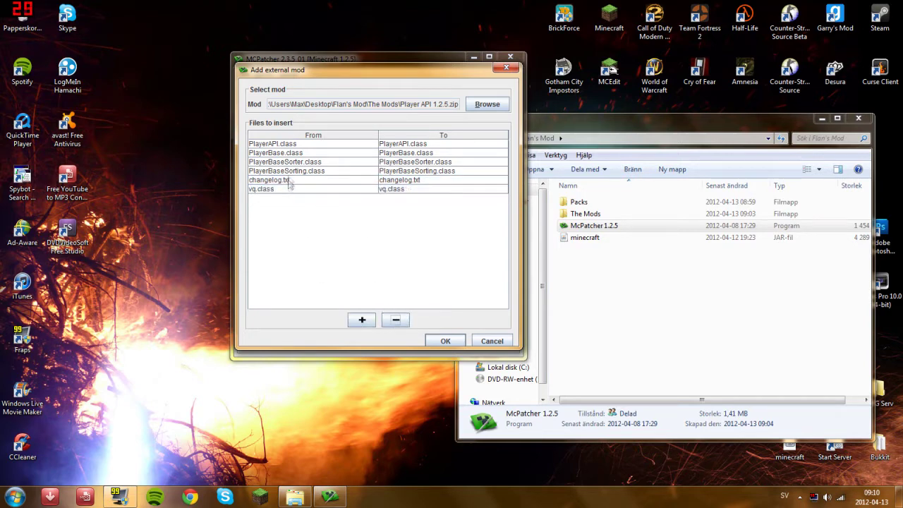
pyautogui.click(290, 181)
pyautogui.click(270, 188)
pyautogui.click(270, 181)
pyautogui.click(396, 321)
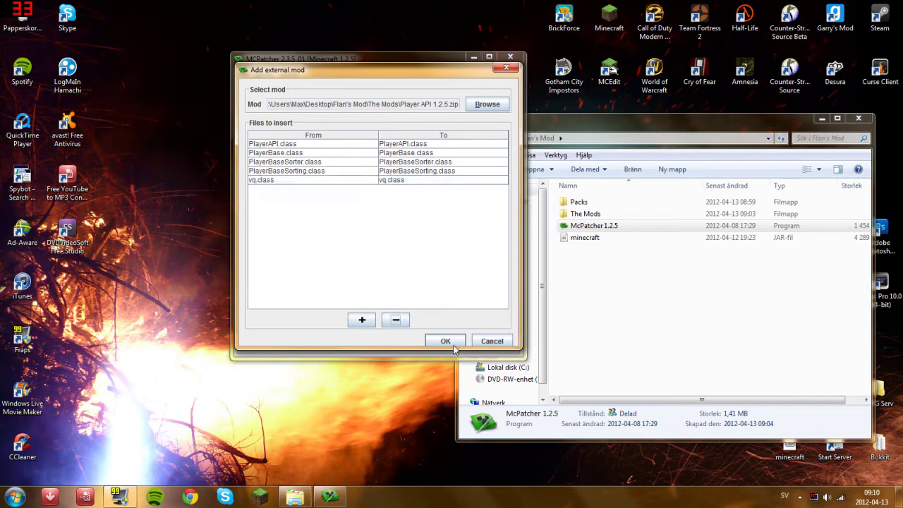
pyautogui.click(445, 341)
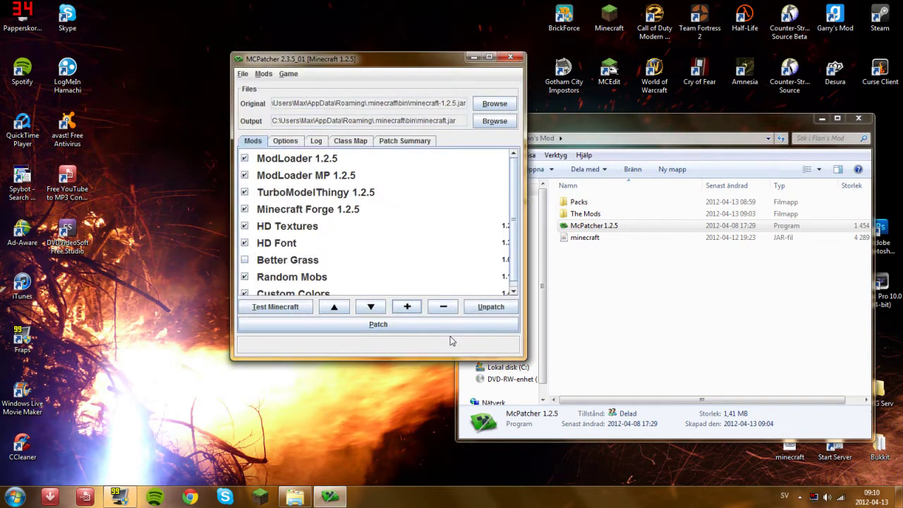
# Review the added mods in the list one by one, down to Player API 1.2.5.
pyautogui.click(306, 164)
pyautogui.click(307, 188)
pyautogui.click(308, 203)
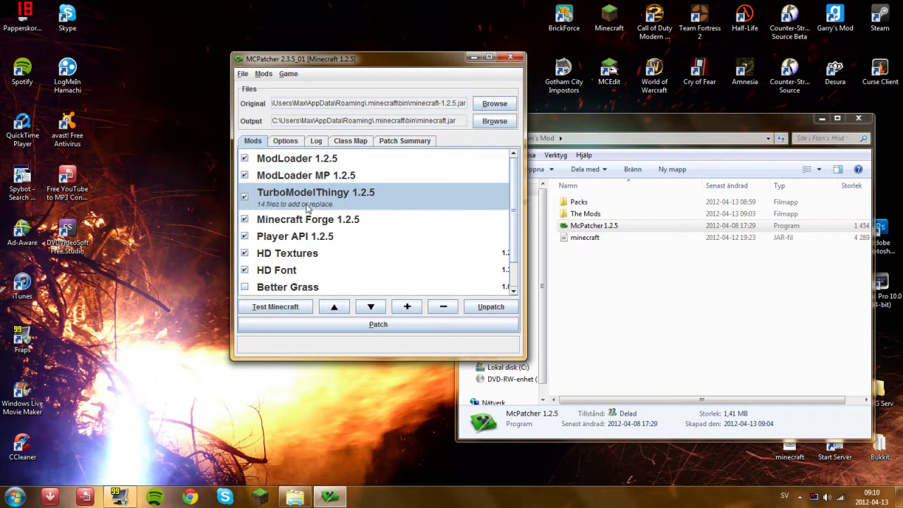
pyautogui.click(307, 223)
pyautogui.click(305, 237)
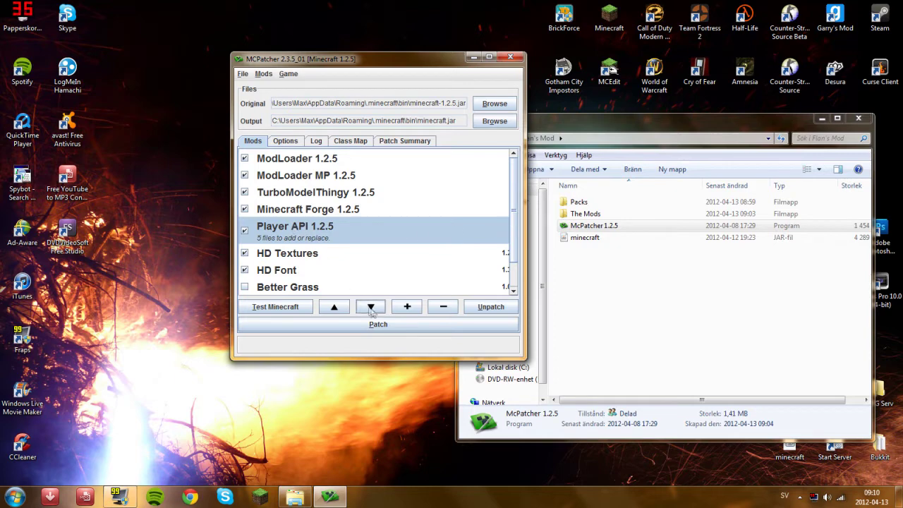
# Add Too Many Items 1.2.5.zip from The Mods folder to the mod list, keeping all its files.
pyautogui.click(407, 307)
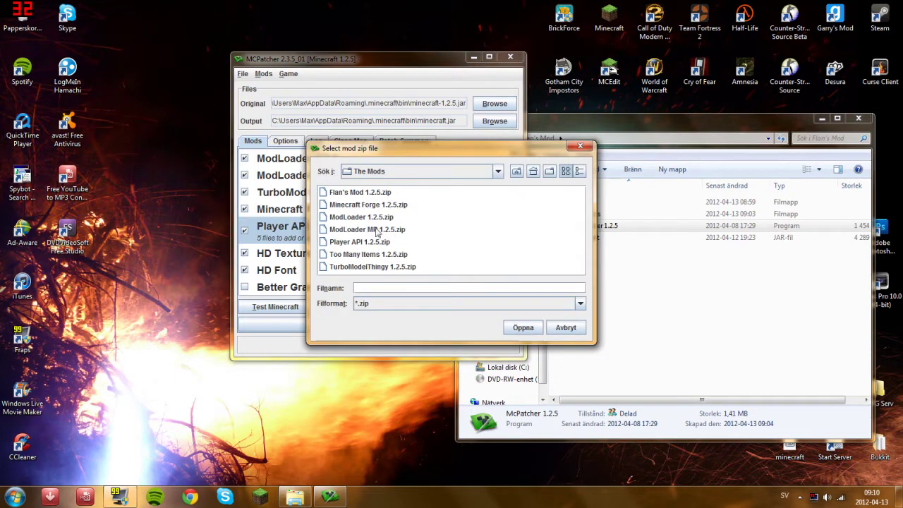
pyautogui.click(365, 193)
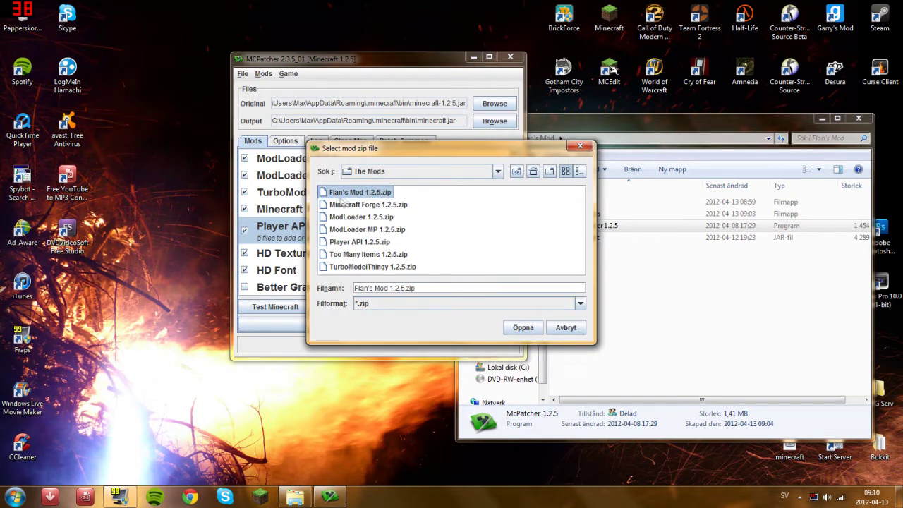
pyautogui.click(370, 256)
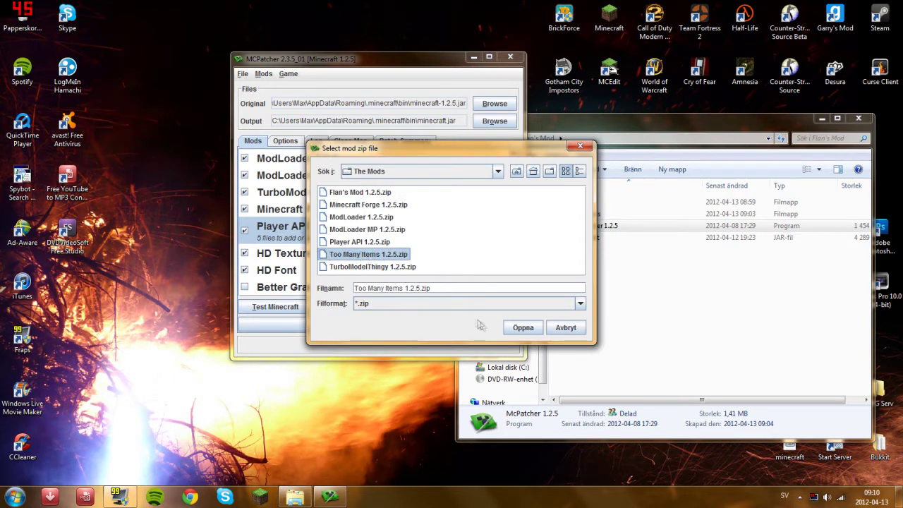
pyautogui.click(534, 333)
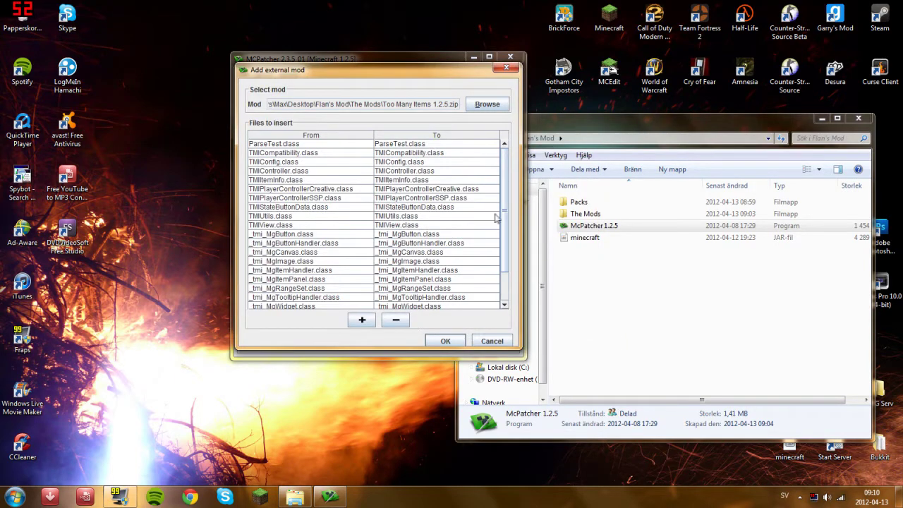
pyautogui.scroll(-3, 502, 224)
pyautogui.click(434, 345)
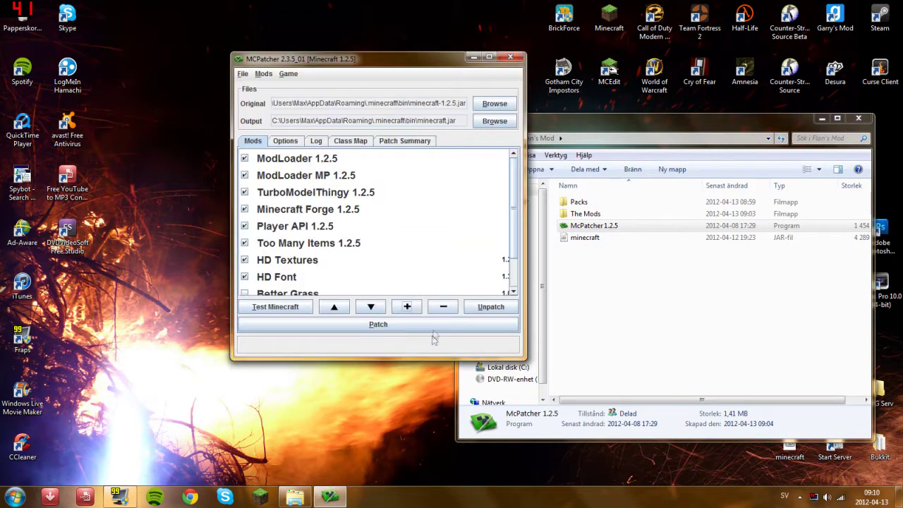
# Check that the added mods from ModLoader 1.2.5 to Too Many Items 1.2.5 are enabled in the list.
pyautogui.click(279, 249)
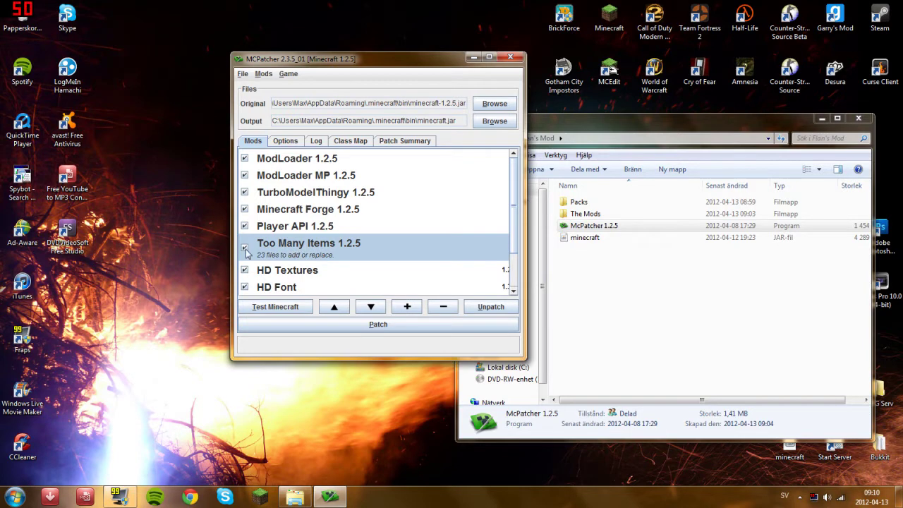
pyautogui.click(245, 252)
pyautogui.click(283, 169)
pyautogui.moveTo(284, 169); pyautogui.dragTo(267, 256)
pyautogui.click(245, 249)
pyautogui.scroll(-1, 516, 262)
pyautogui.scroll(1, 516, 262)
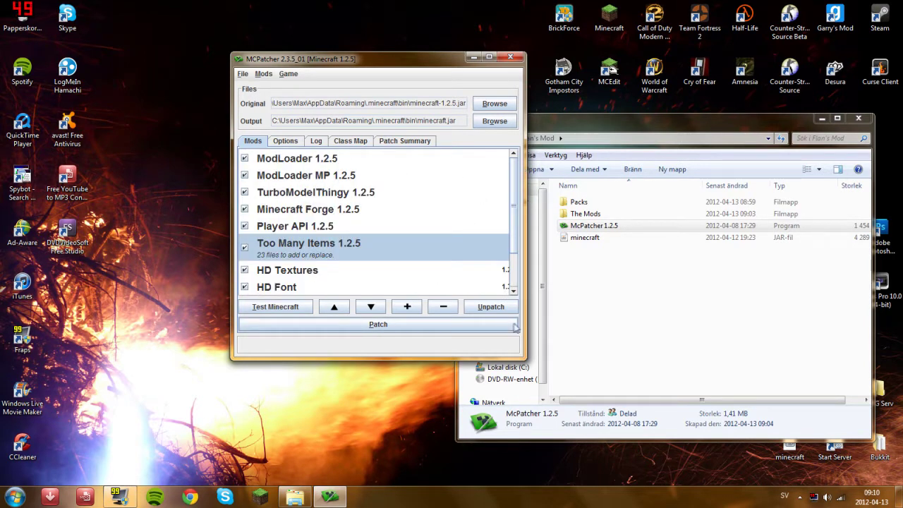
# Patch minecraft.jar with the enabled mods, reviewing the mod conflicts and continuing anyway.
pyautogui.click(443, 324)
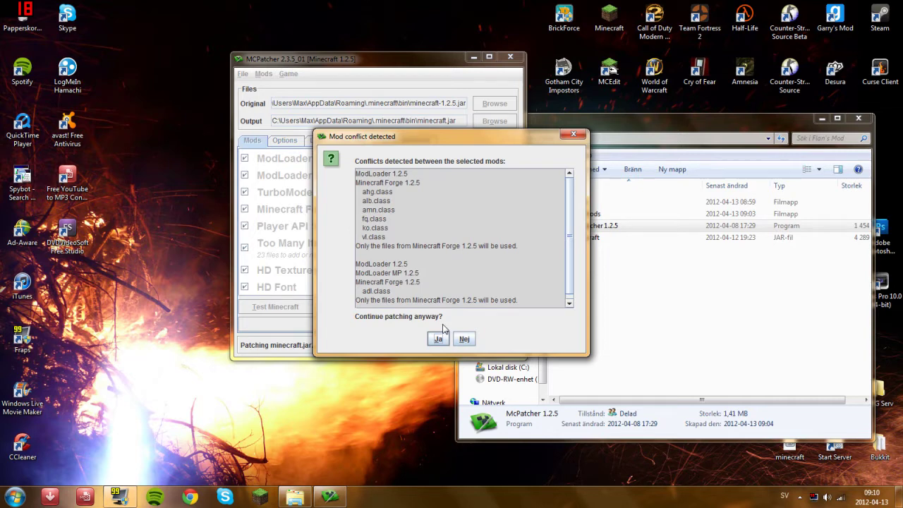
pyautogui.moveTo(572, 233); pyautogui.dragTo(566, 280)
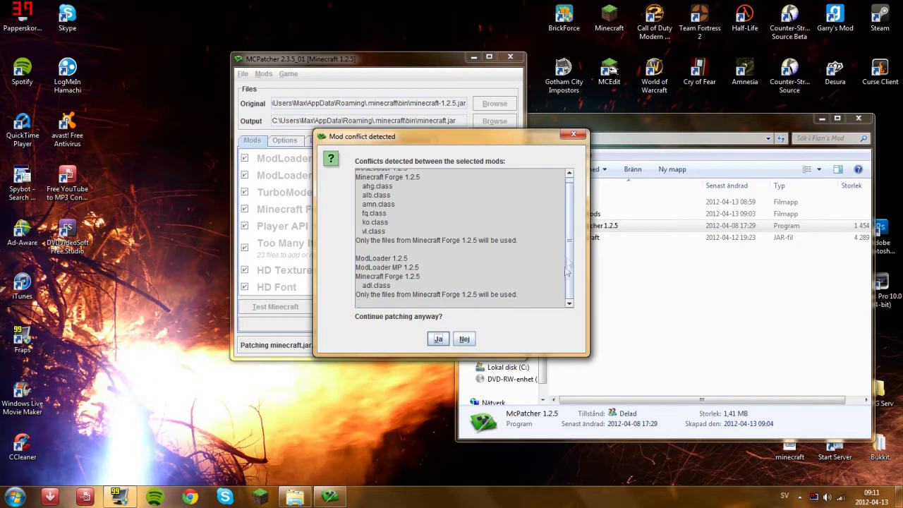
pyautogui.scroll(1, 437, 240)
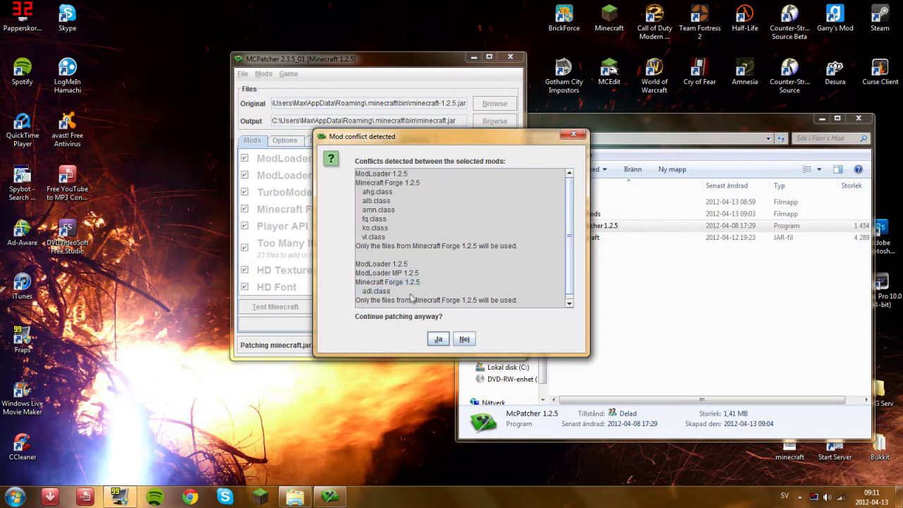
pyautogui.click(439, 339)
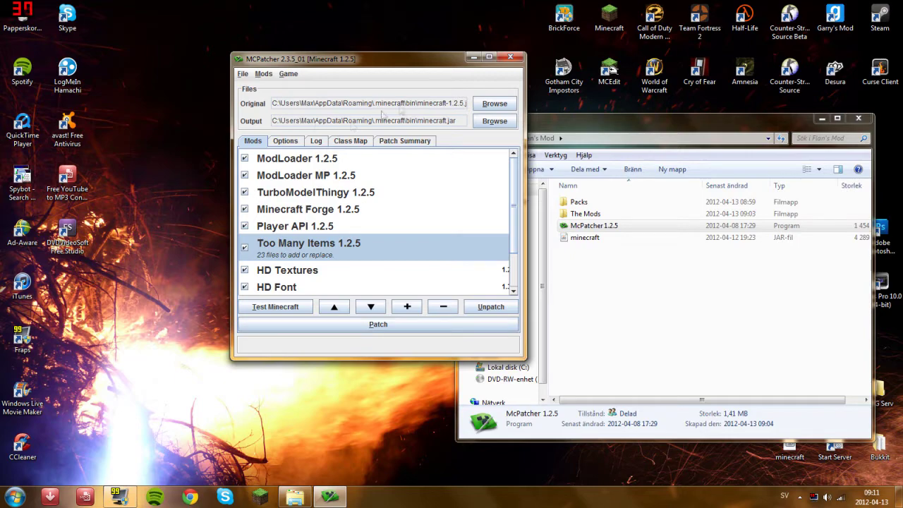
# Minimize the MCPatcher window and the Flan's Mod folder window to clear the desktop.
pyautogui.click(473, 57)
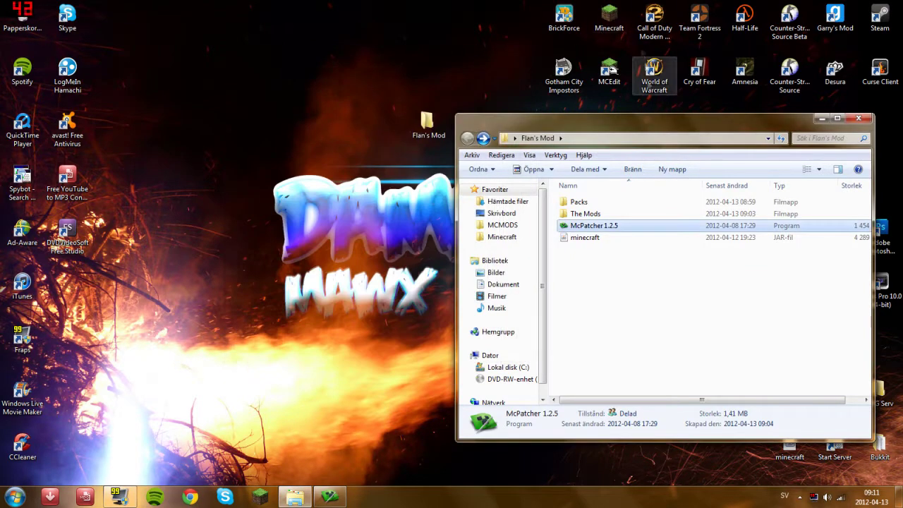
pyautogui.moveTo(661, 126); pyautogui.dragTo(666, 120)
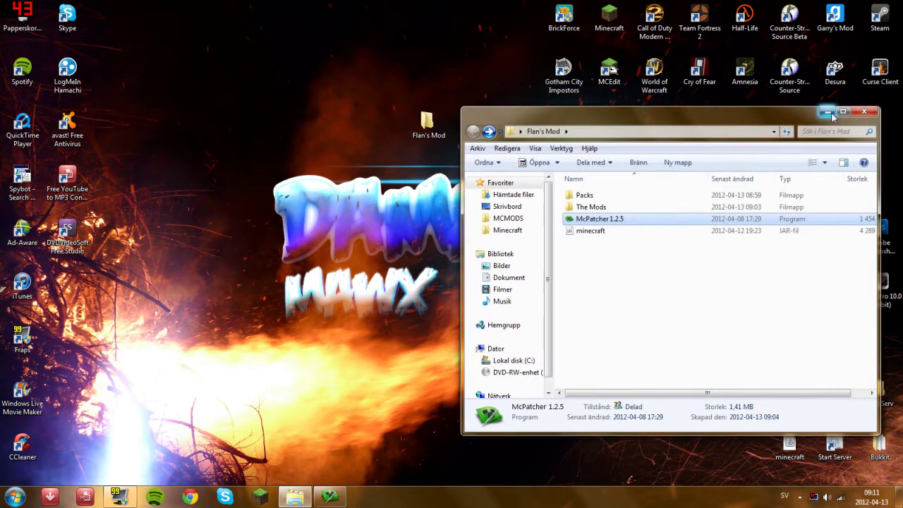
pyautogui.click(822, 113)
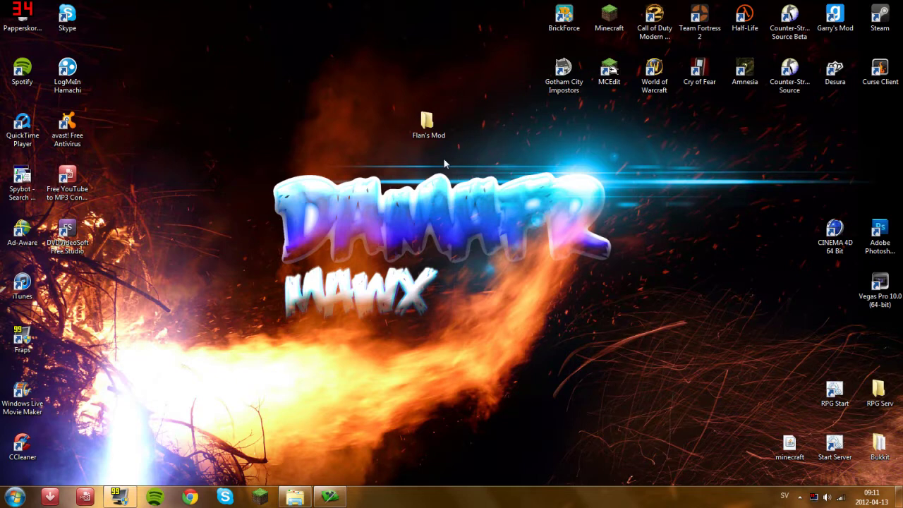
pyautogui.click(428, 130)
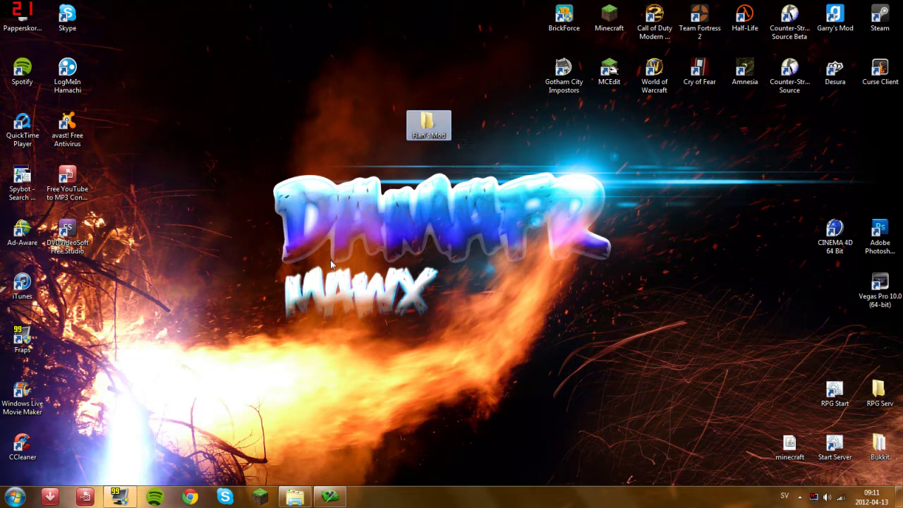
pyautogui.click(330, 266)
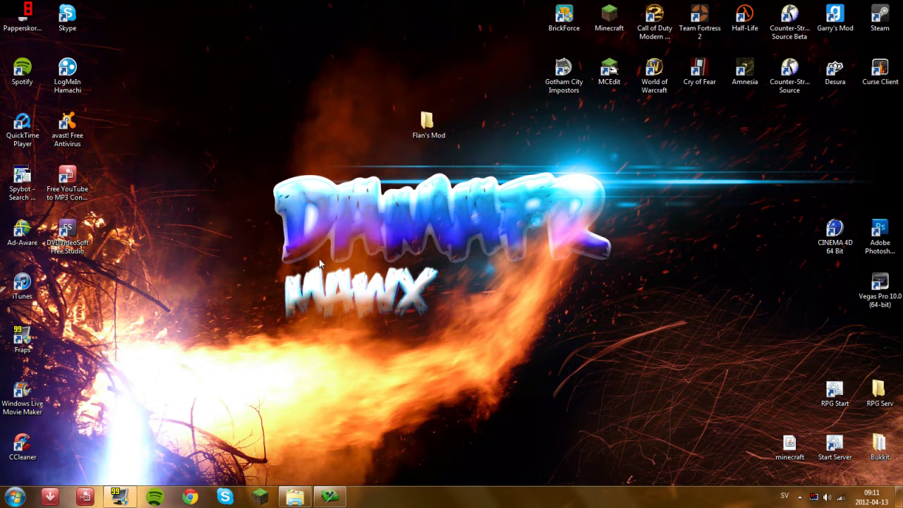
# Open the Roaming folder by searching Windows for %appdata%, and close its window again.
pyautogui.click(16, 497)
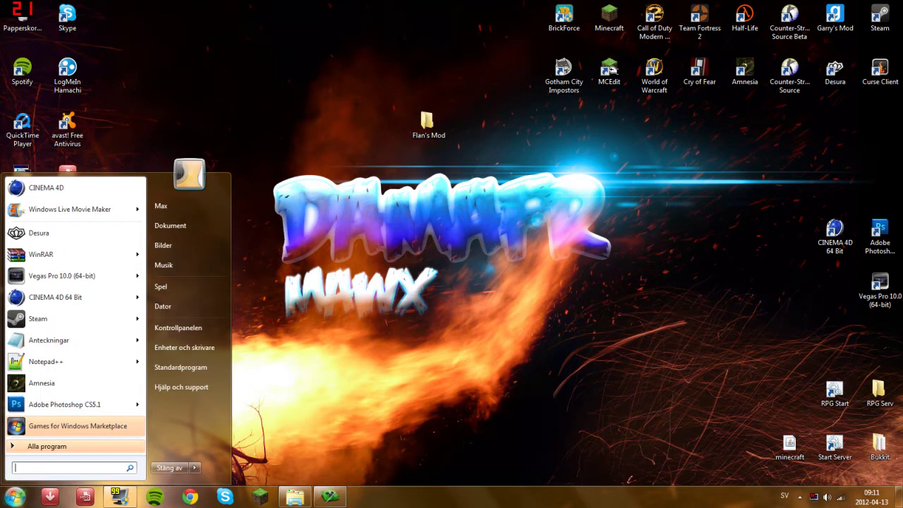
pyautogui.write('%appdata%')
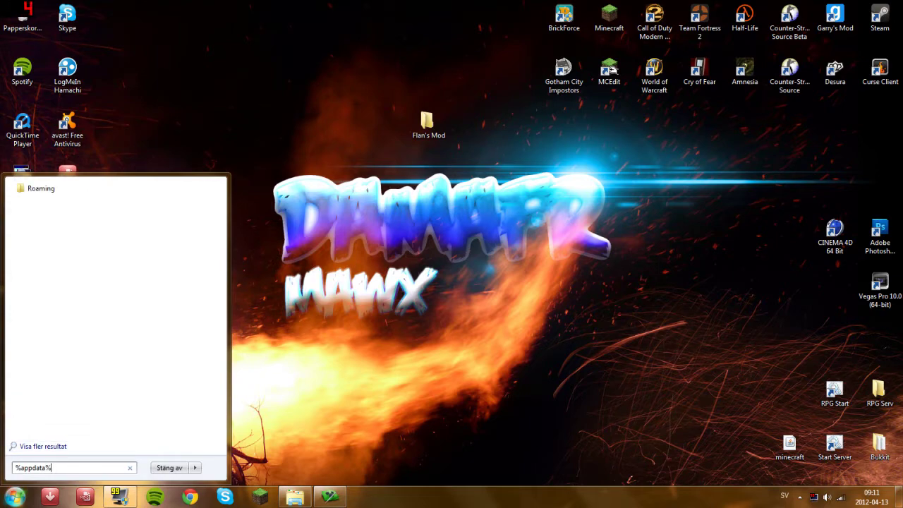
pyautogui.press('Return')
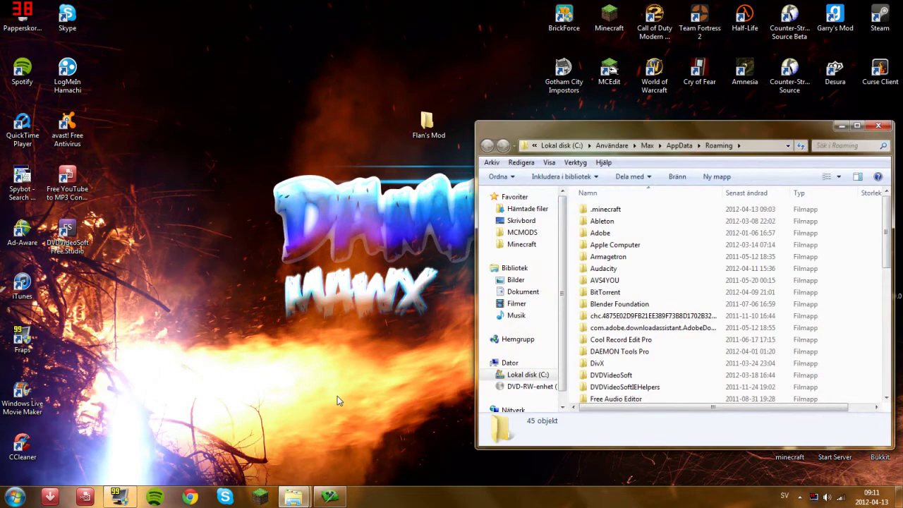
pyautogui.click(877, 126)
# Find the Run dialog (Kör) by searching Windows for "kör" and open it.
pyautogui.press('super')
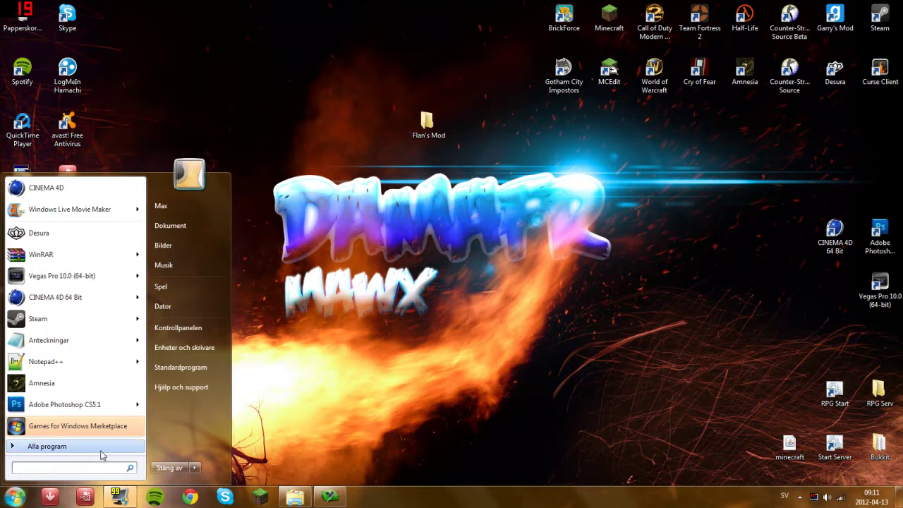
pyautogui.write('kör')
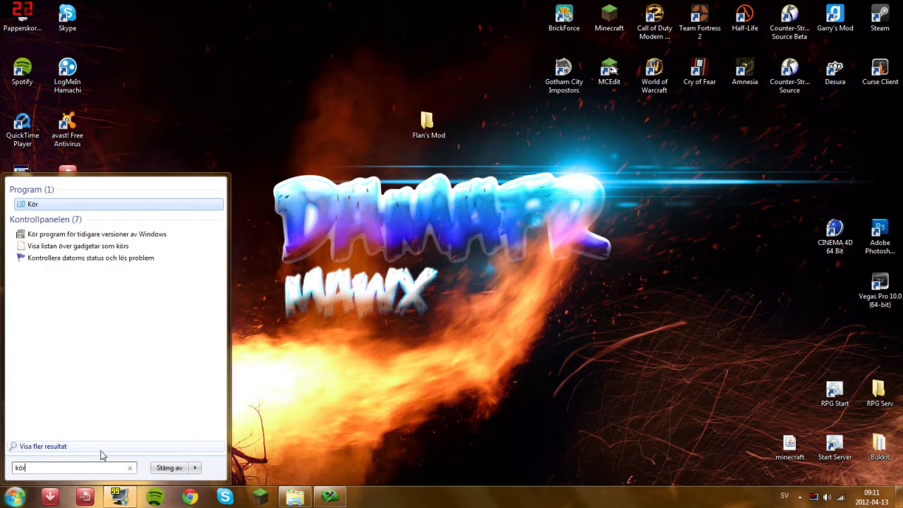
pyautogui.press('Return')
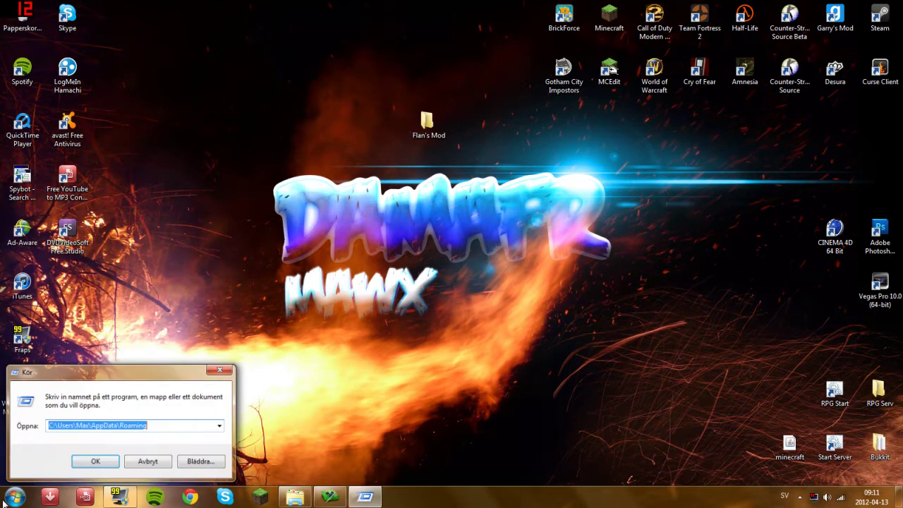
pyautogui.press('super')
pyautogui.moveTo(104, 374); pyautogui.dragTo(247, 232)
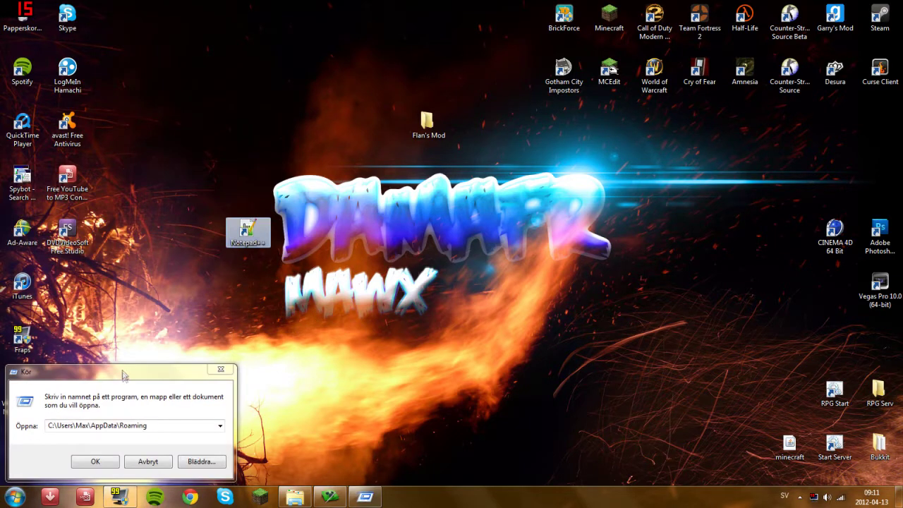
pyautogui.moveTo(121, 373); pyautogui.dragTo(250, 331)
pyautogui.click(247, 243)
pyautogui.press('Delete')
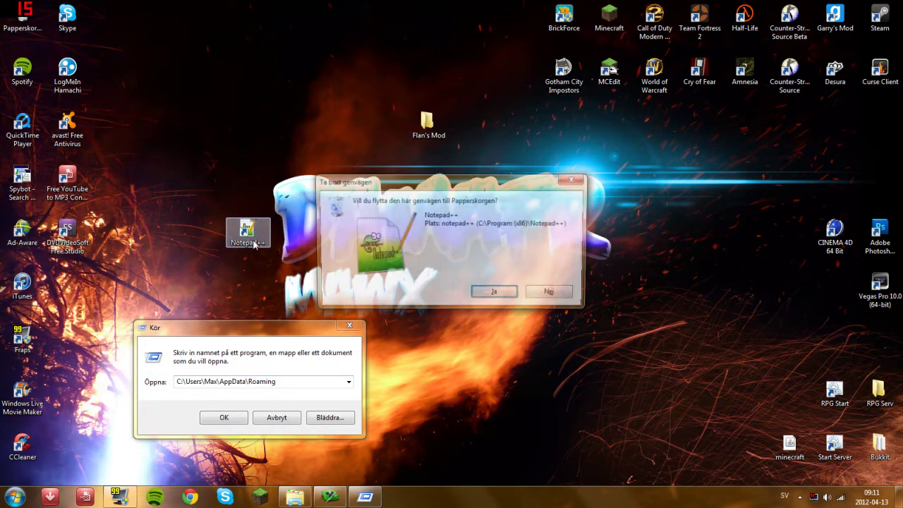
pyautogui.click(491, 292)
# Replace the path in the Run dialog with %appdata%, run it to open the Roaming folder, and close that folder window again.
pyautogui.moveTo(280, 333); pyautogui.dragTo(342, 267)
pyautogui.press('End')
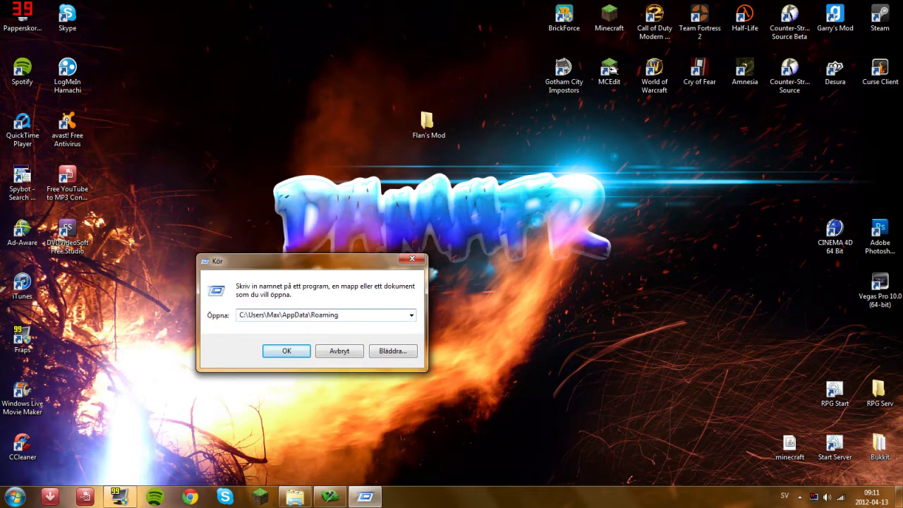
pyautogui.hotkey('shift', 'Home')
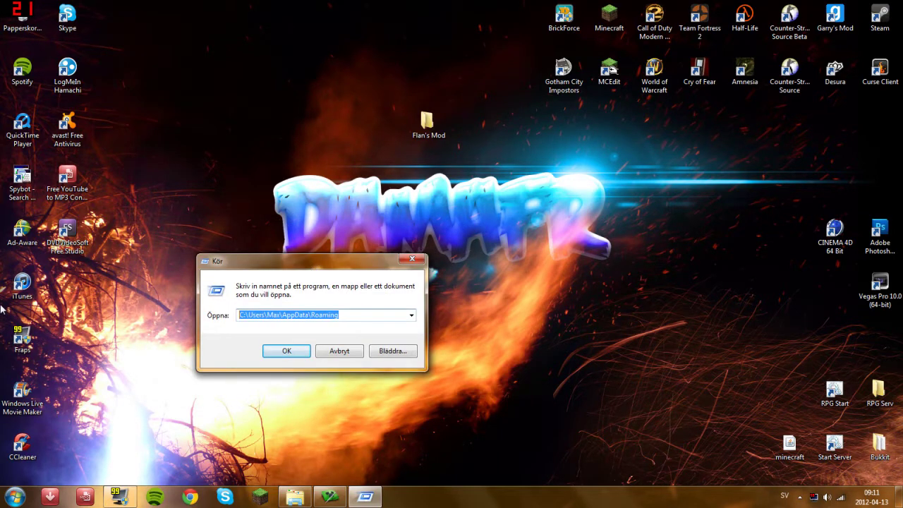
pyautogui.write('%app')
pyautogui.press('Down')
pyautogui.press('Return')
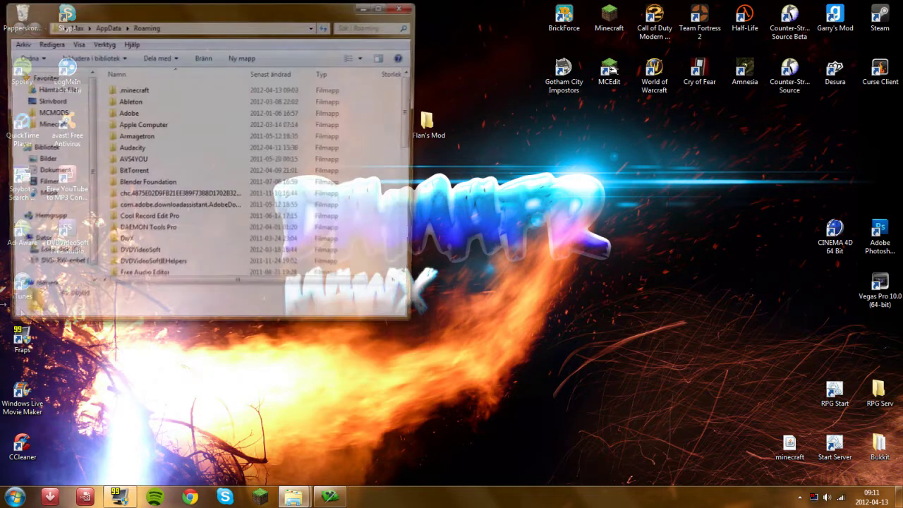
pyautogui.click(403, 7)
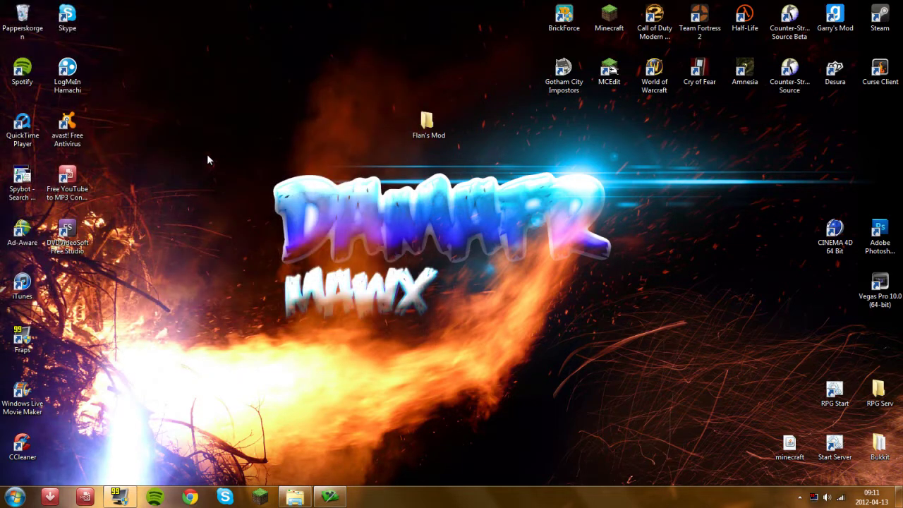
pyautogui.press('super')
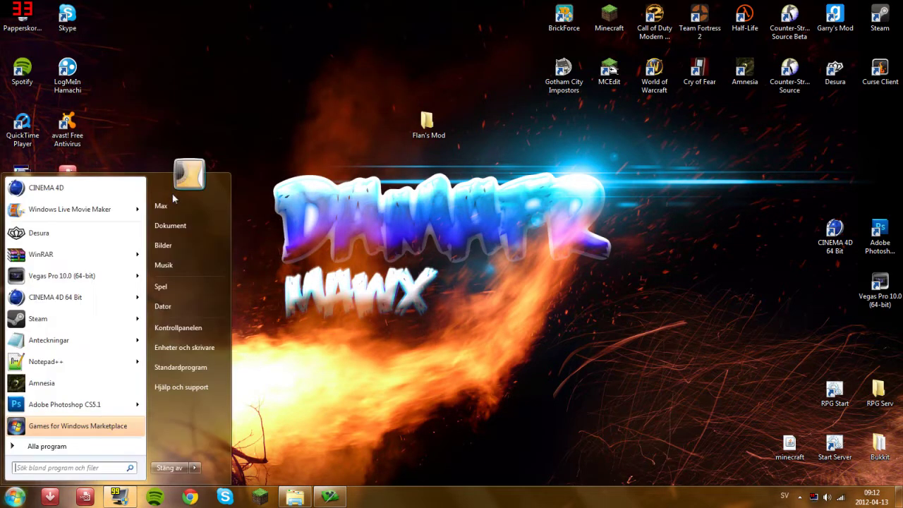
pyautogui.click(297, 266)
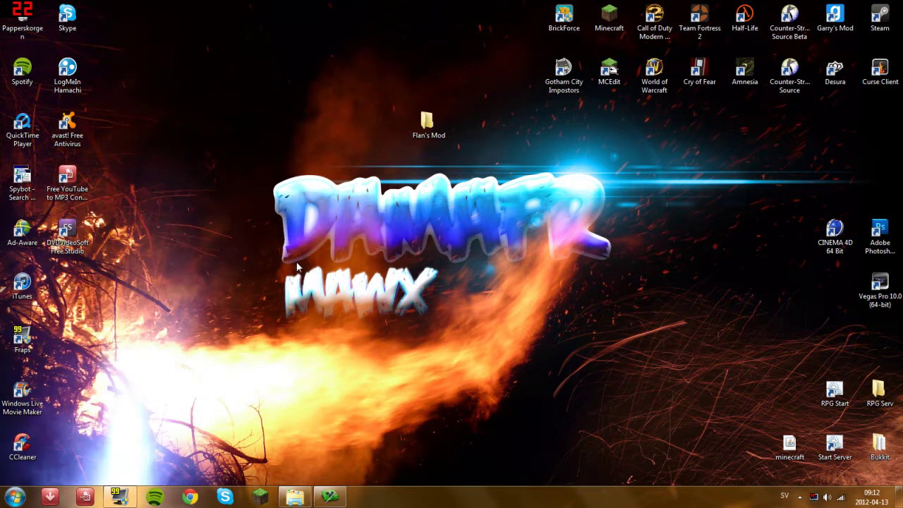
pyautogui.press('super')
pyautogui.press('super')
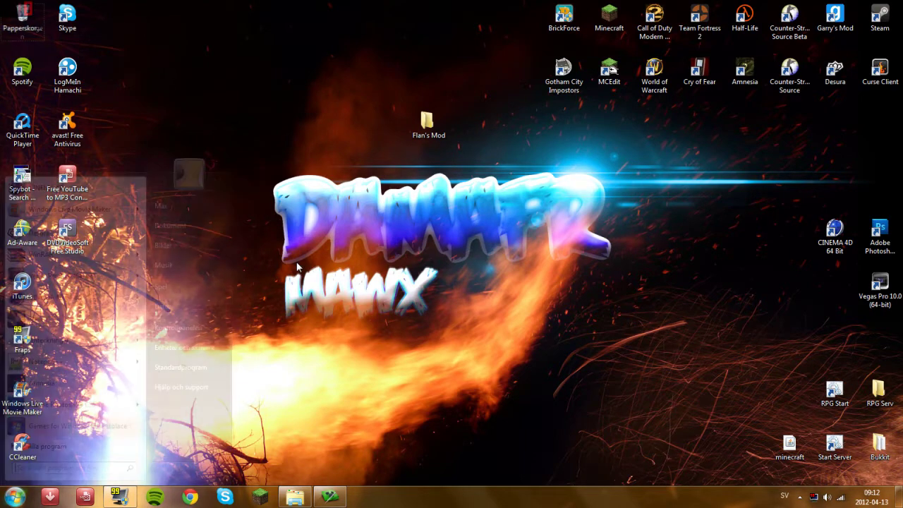
pyautogui.press('super')
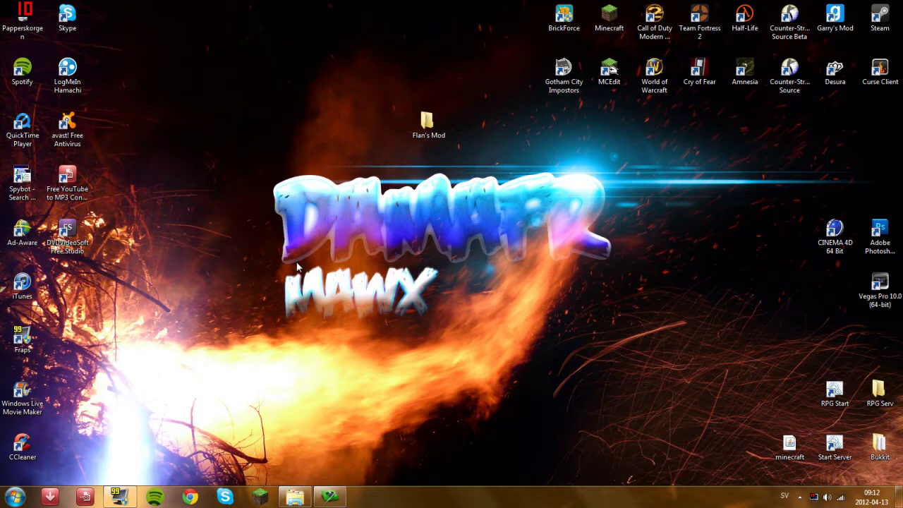
pyautogui.press('super')
# Reopen the Run dialog, run %appdata% to open the Roaming folder, and move the folder window aside.
pyautogui.press('super+r')
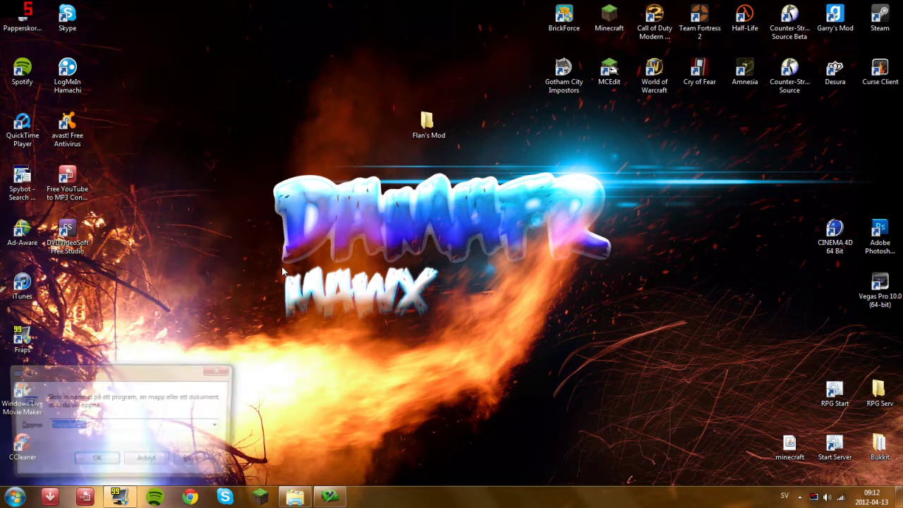
pyautogui.moveTo(70, 373); pyautogui.dragTo(222, 302)
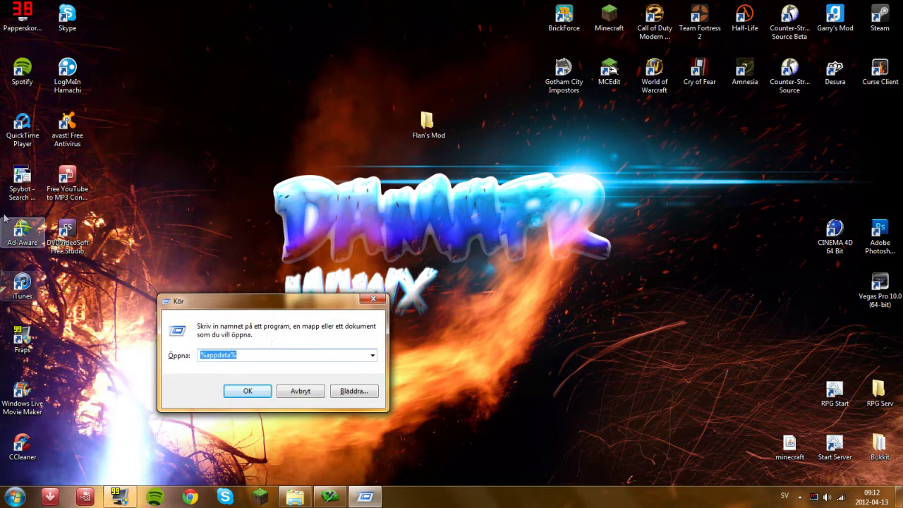
pyautogui.press('Return')
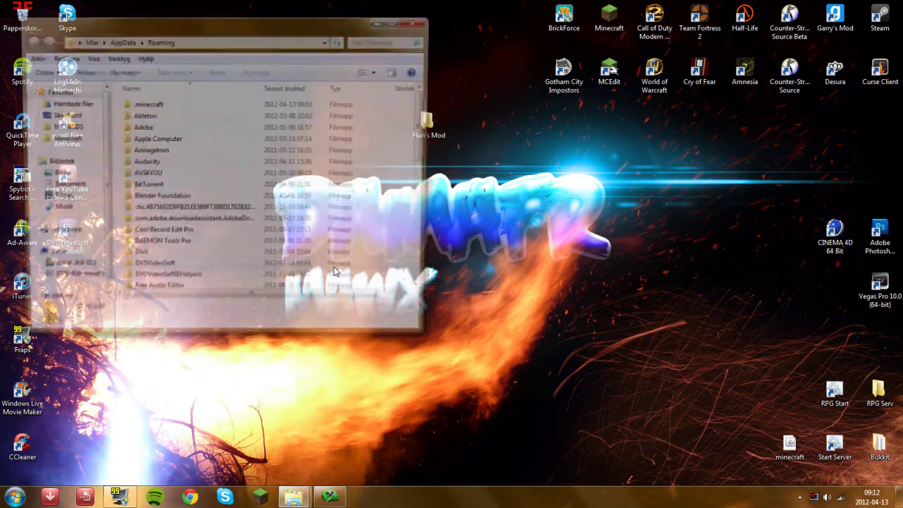
pyautogui.moveTo(270, 32); pyautogui.dragTo(624, 43)
# Open the .minecraft folder, look at the content packs in its Flan folder, and return to .minecraft.
pyautogui.doubleClick(505, 118)
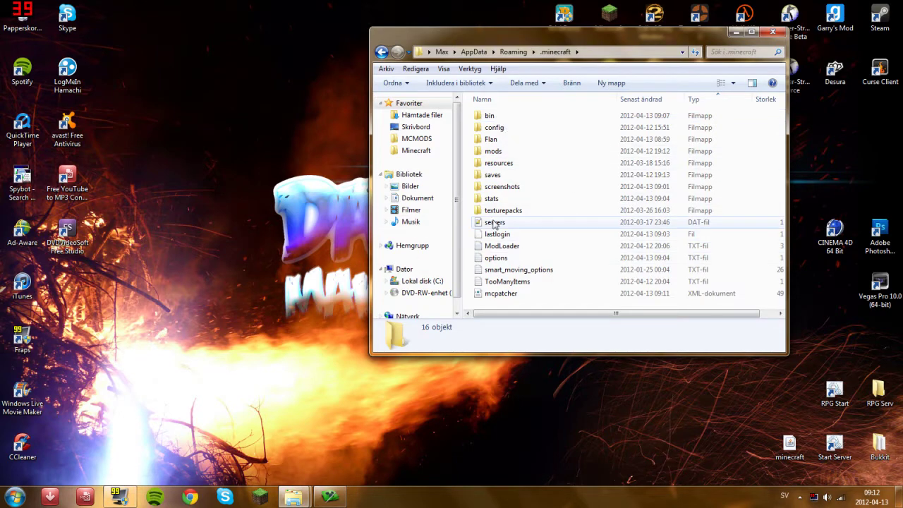
pyautogui.doubleClick(504, 140)
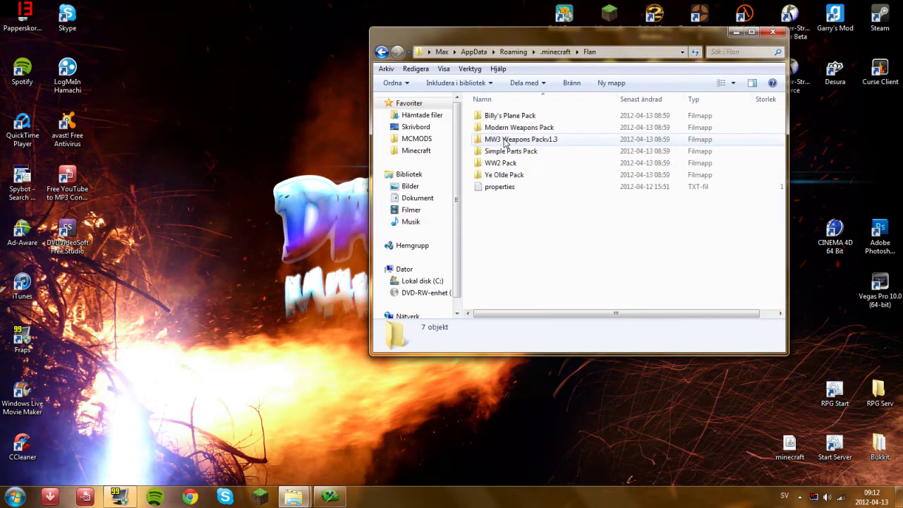
pyautogui.click(381, 52)
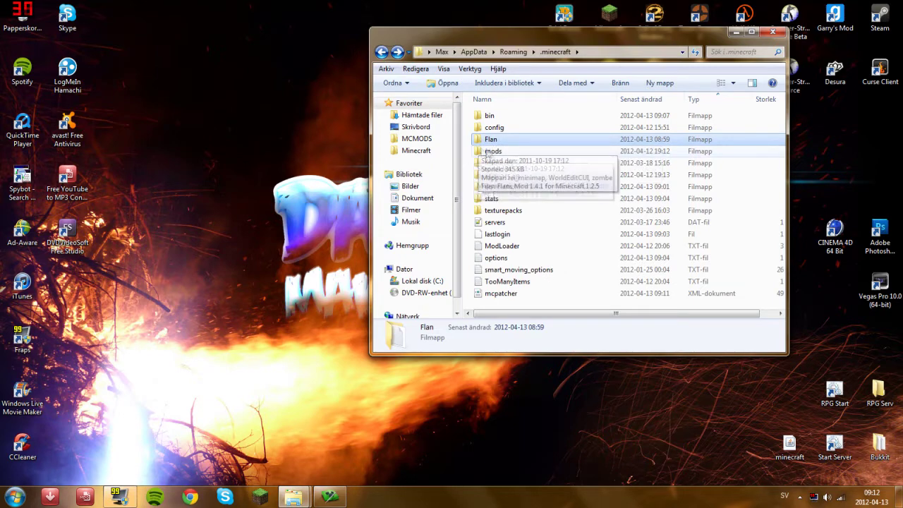
# Create a new folder inside the .minecraft folder and delete it again.
pyautogui.rightClick(510, 308)
pyautogui.moveTo(543, 436)
pyautogui.click(745, 341)
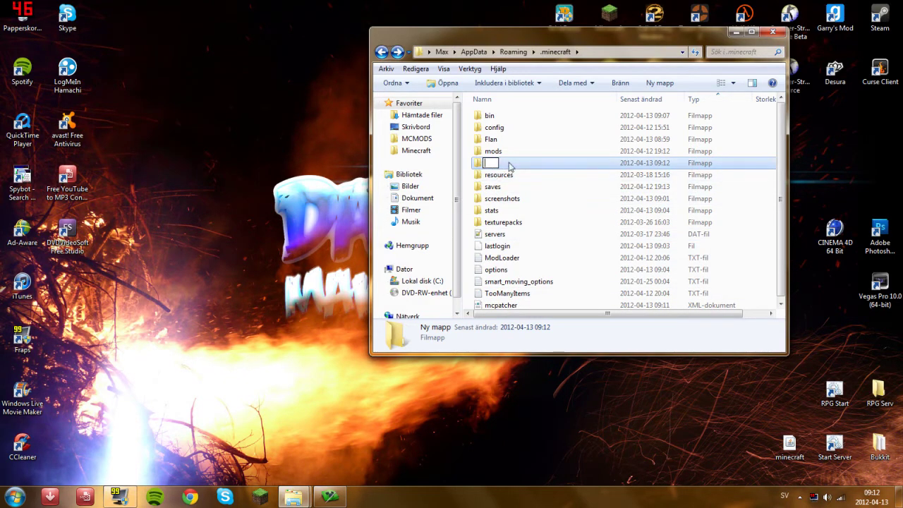
pyautogui.press('Delete')
pyautogui.press('Return')
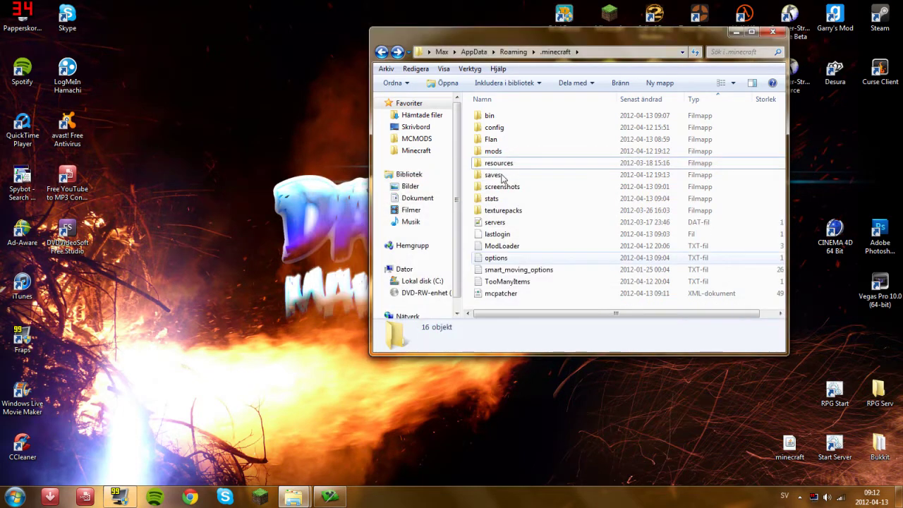
# Look into the Flan folder once more, and delete the Flans Mod 1.4.1 for Minecraft 1.2.5 archive from the mods folder.
pyautogui.doubleClick(494, 140)
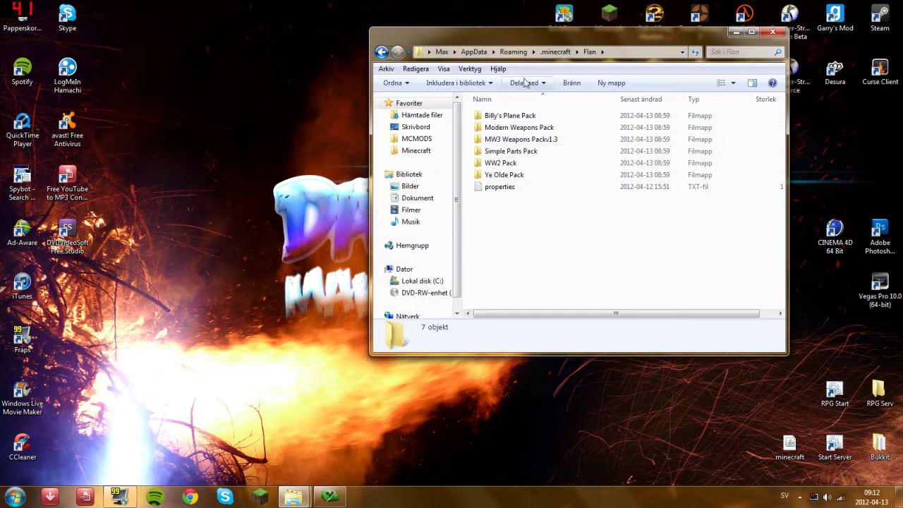
pyautogui.click(381, 52)
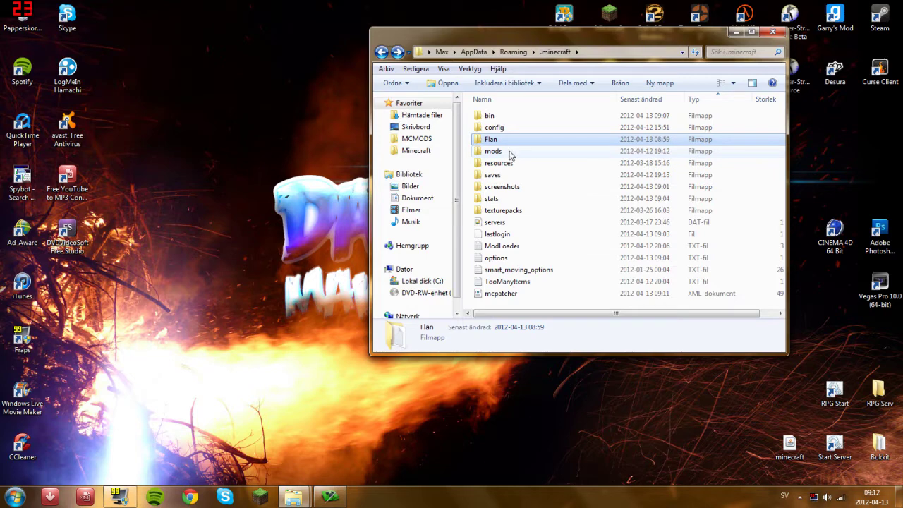
pyautogui.doubleClick(493, 151)
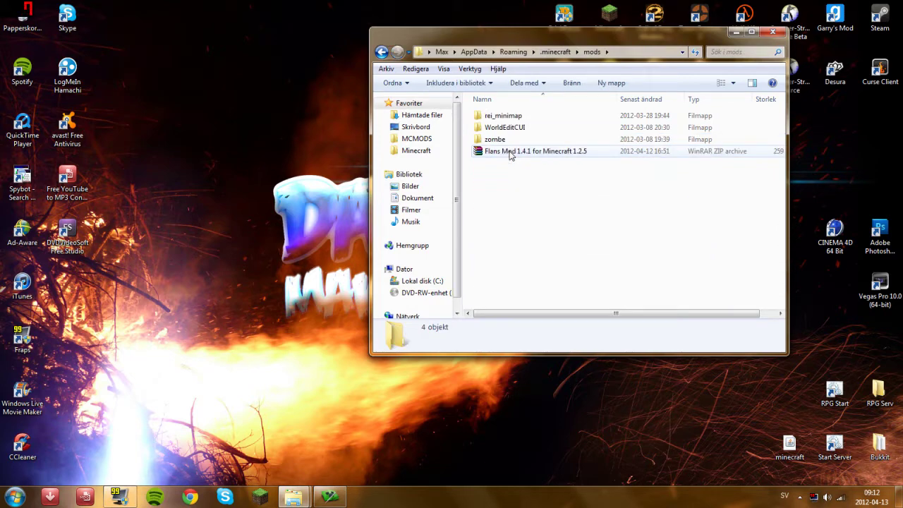
pyautogui.click(543, 153)
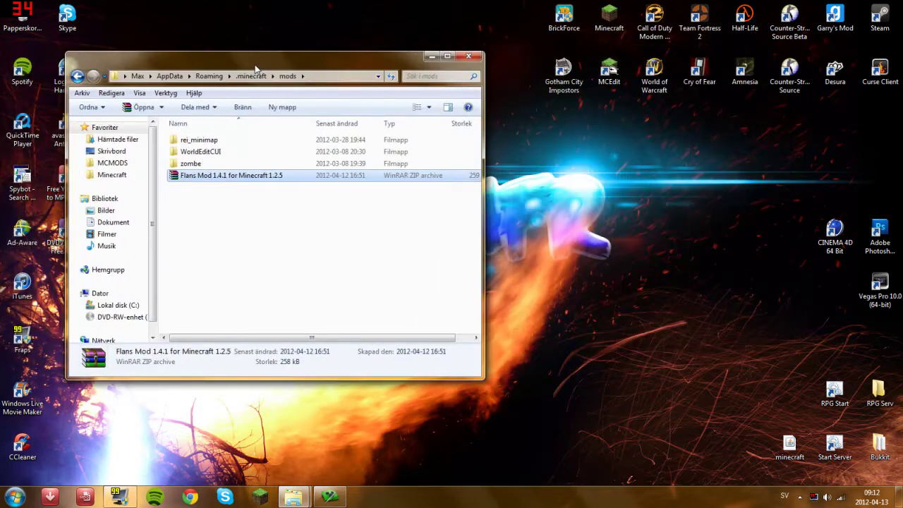
pyautogui.press('Delete')
pyautogui.click(488, 295)
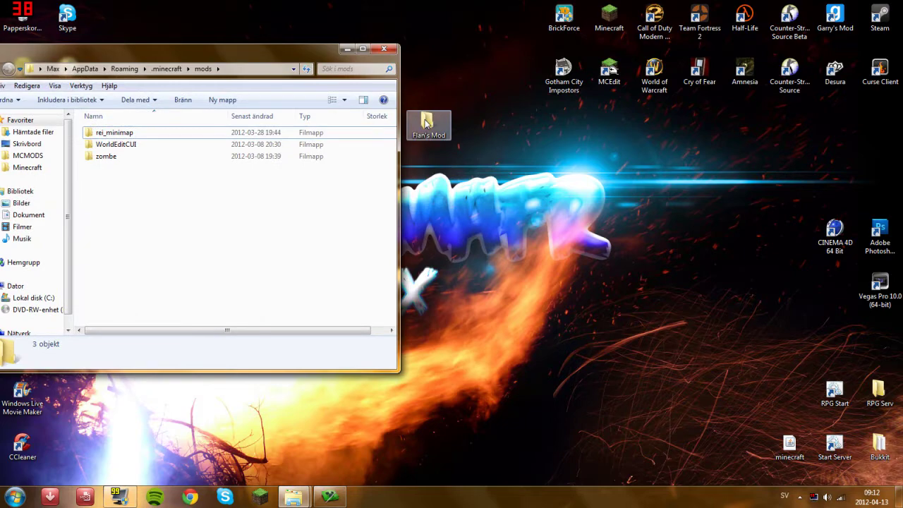
# Restore the Flan's Mod folder window beside the .minecraft window, and reopen the mods folder from .minecraft.
pyautogui.moveTo(295, 497)
pyautogui.click(236, 438)
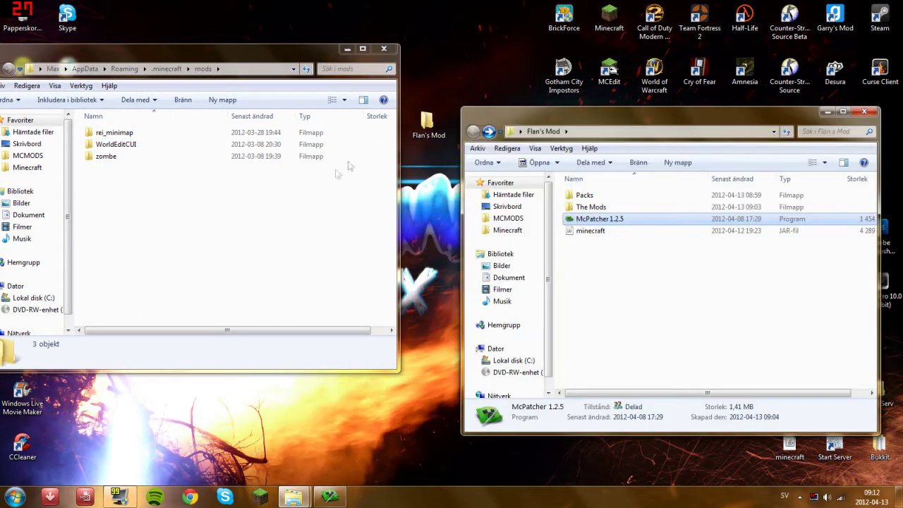
pyautogui.moveTo(294, 59); pyautogui.dragTo(338, 61)
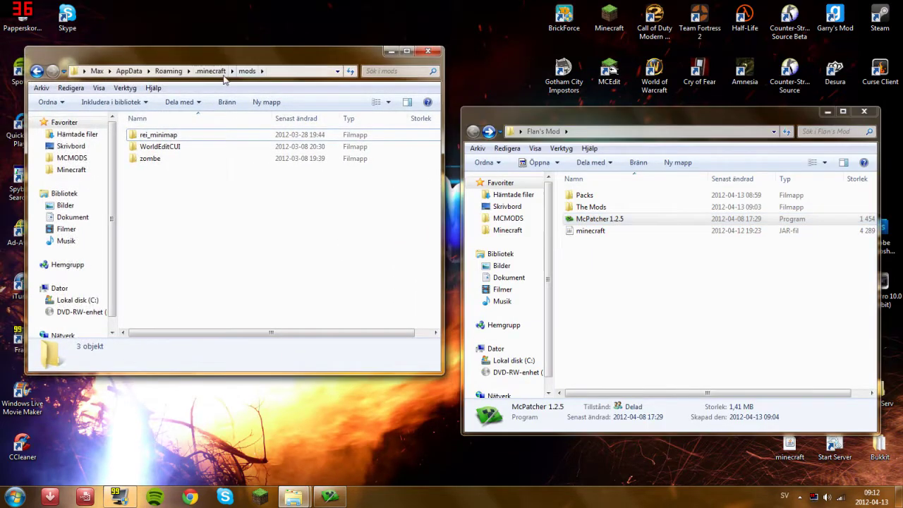
pyautogui.click(243, 71)
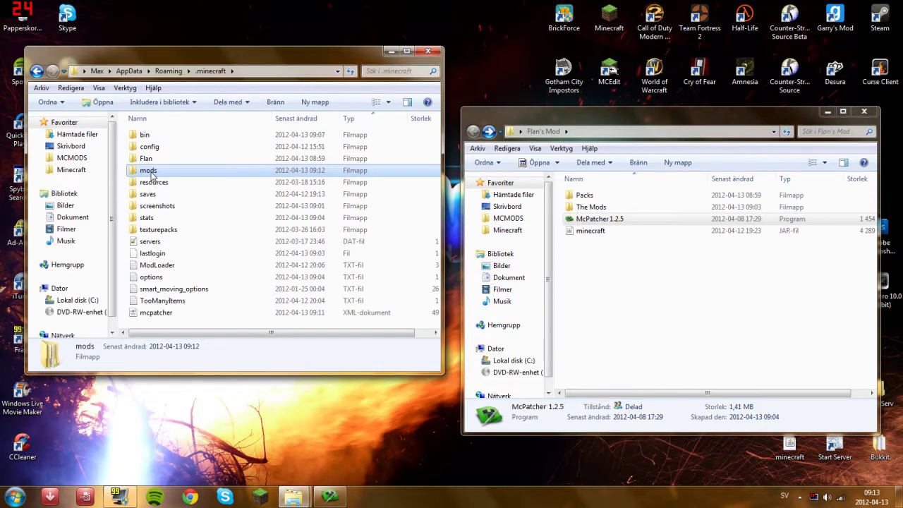
pyautogui.doubleClick(150, 172)
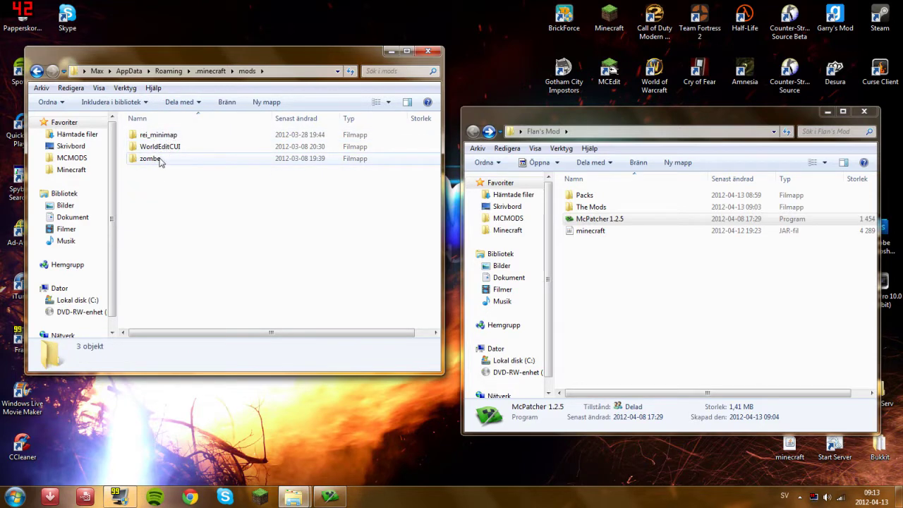
# Copy the Flan's Mod 1.2.5 archive from The Mods folder into the .minecraft mods folder.
pyautogui.click(644, 375)
pyautogui.doubleClick(591, 207)
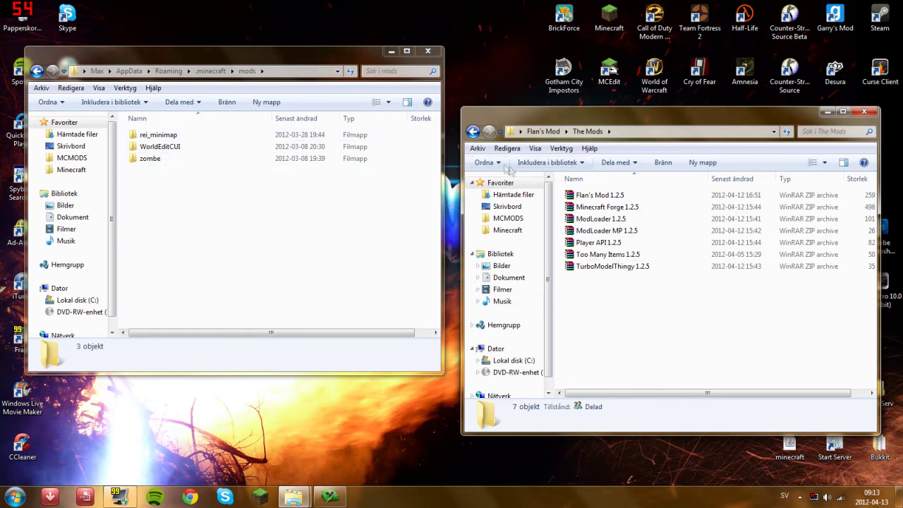
pyautogui.click(474, 132)
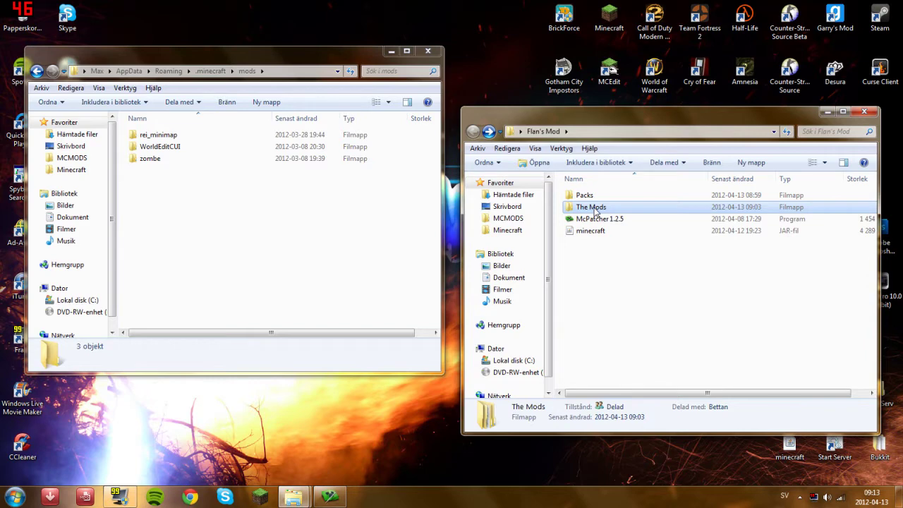
pyautogui.doubleClick(594, 208)
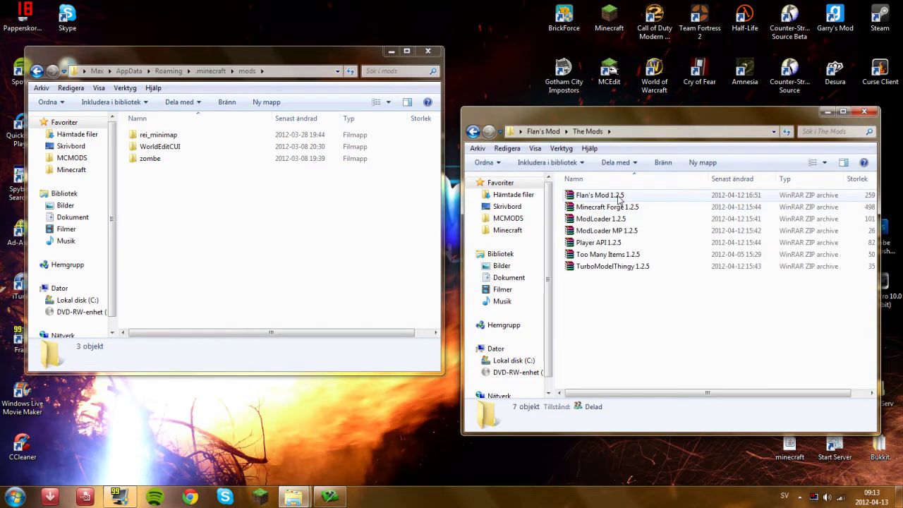
pyautogui.rightClick(618, 200)
pyautogui.click(649, 388)
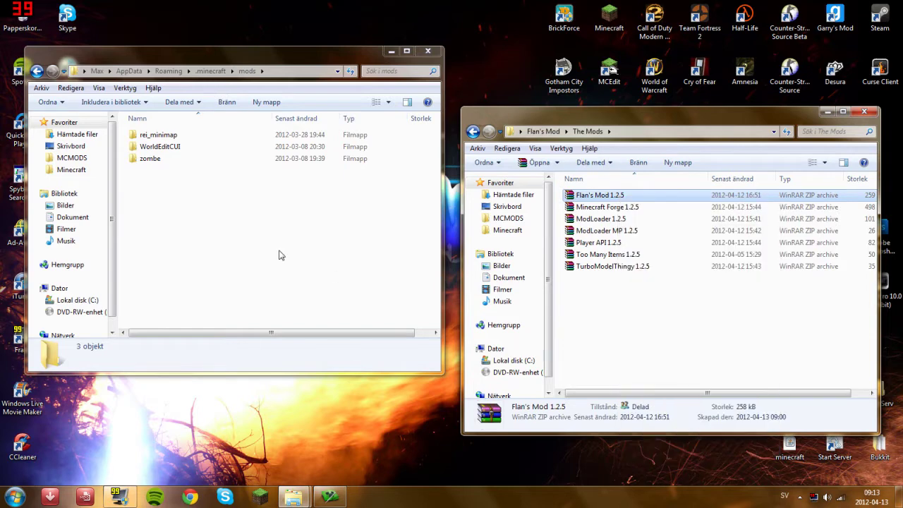
pyautogui.rightClick(280, 253)
pyautogui.click(308, 329)
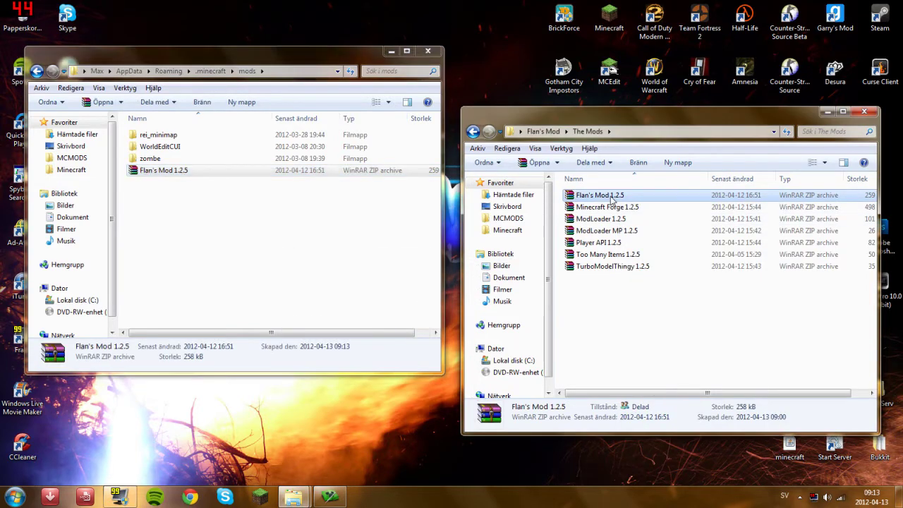
# Examine the contents of the copied Flan's Mod 1.2.5 archive in WinRAR and close the archive window.
pyautogui.click(172, 170)
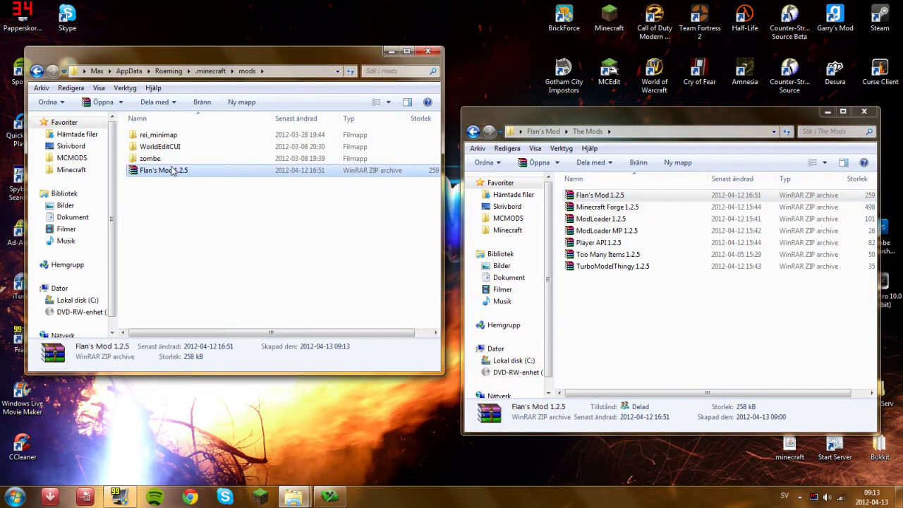
pyautogui.doubleClick(172, 170)
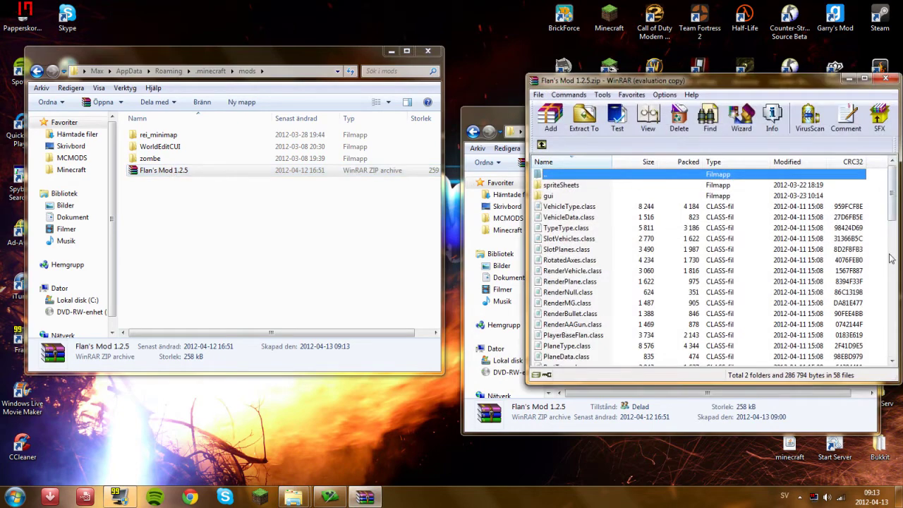
pyautogui.click(758, 238)
pyautogui.moveTo(896, 194)
pyautogui.mouseDown()
pyautogui.moveTo(890, 339)
pyautogui.moveTo(889, 189)
pyautogui.mouseUp()
pyautogui.click(885, 78)
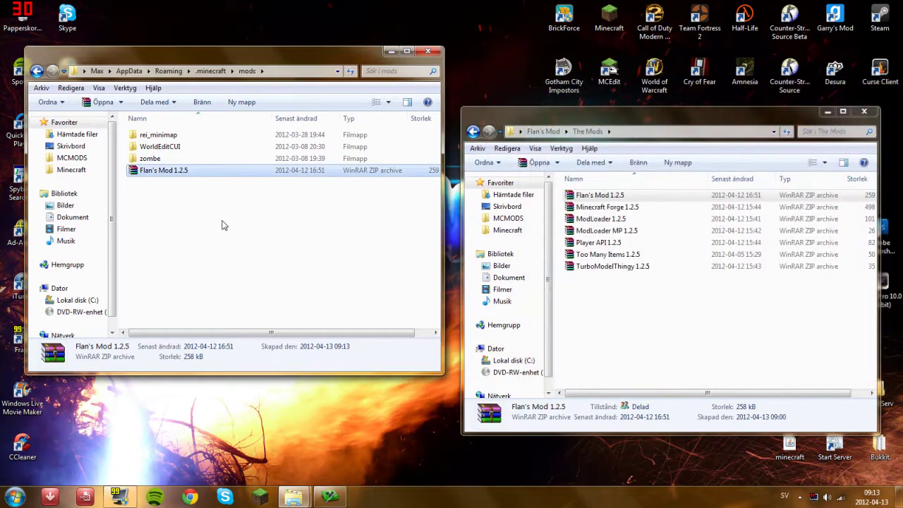
# Deselect the archive in the mods folder and minimize both folder windows to return to the desktop.
pyautogui.click(218, 248)
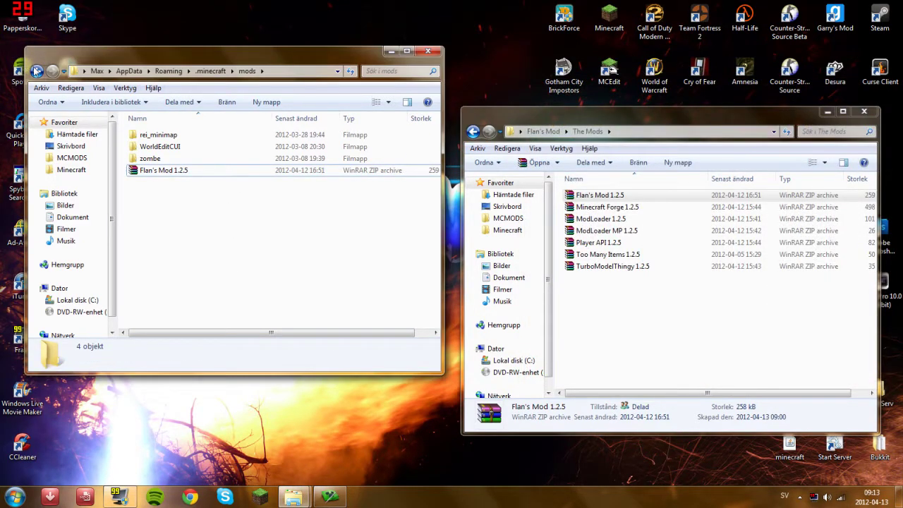
pyautogui.click(392, 51)
pyautogui.click(828, 111)
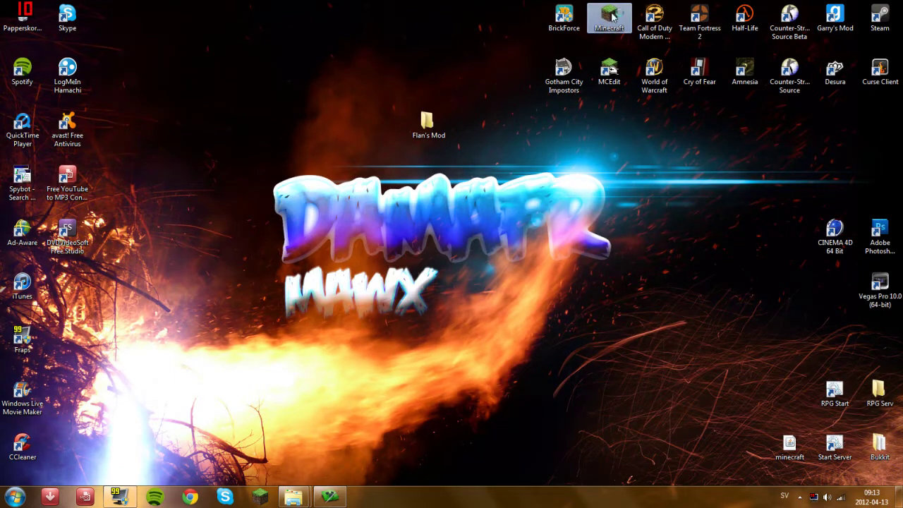
# Launch Minecraft from the desktop, log in and open the singleplayer world list.
pyautogui.doubleClick(611, 16)
pyautogui.click(653, 358)
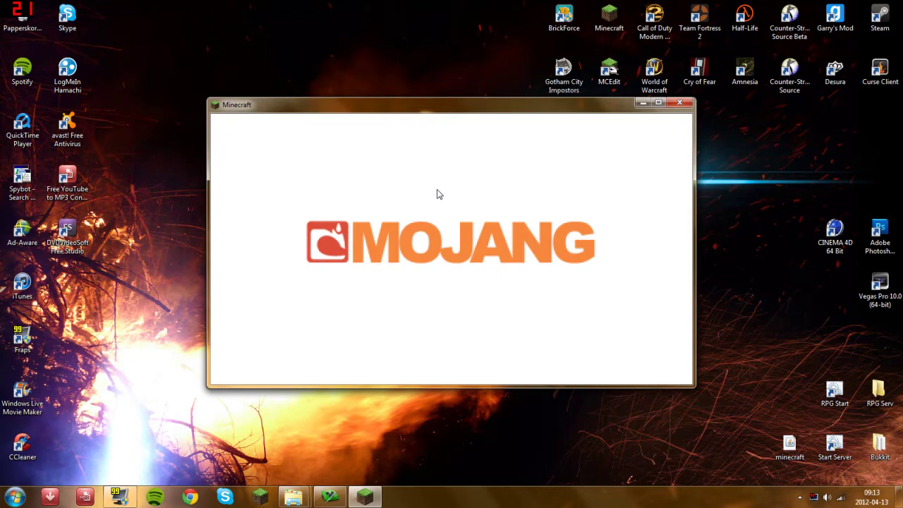
pyautogui.click(451, 245)
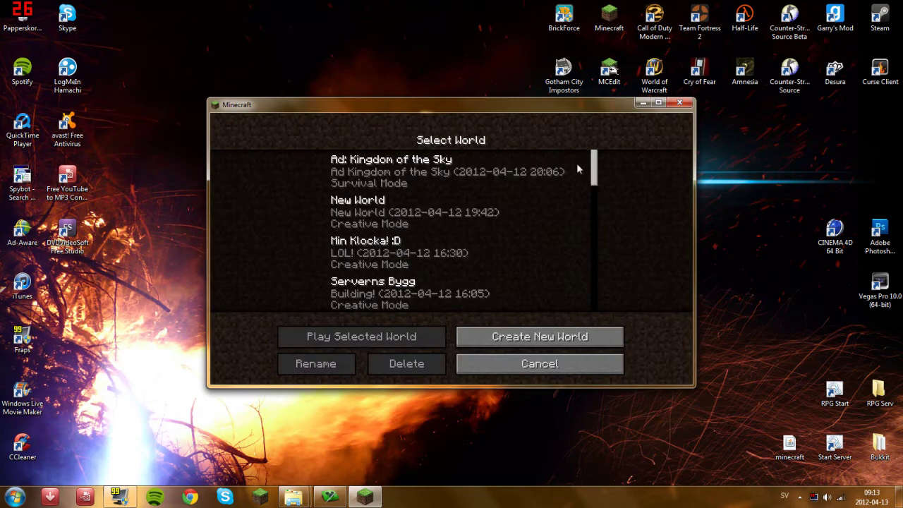
# Delete the world "New World" and create a new Survival world with the default name.
pyautogui.click(367, 212)
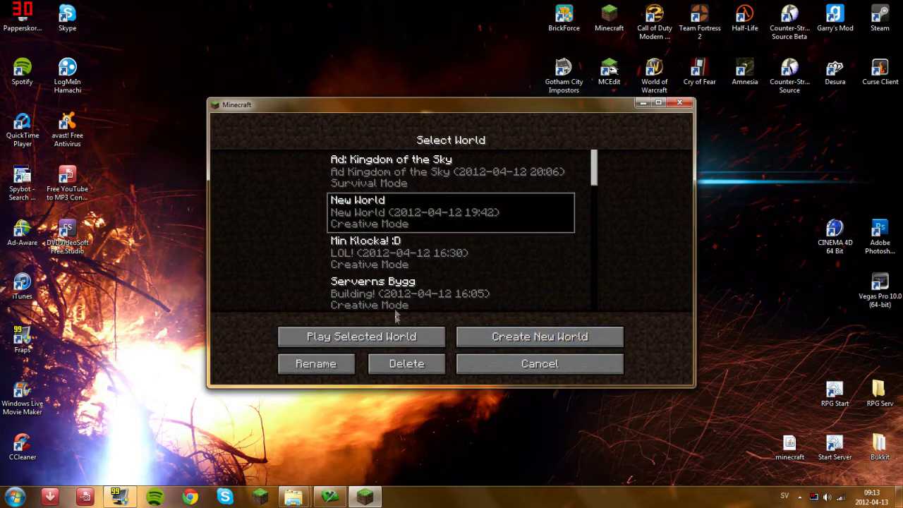
pyautogui.click(410, 363)
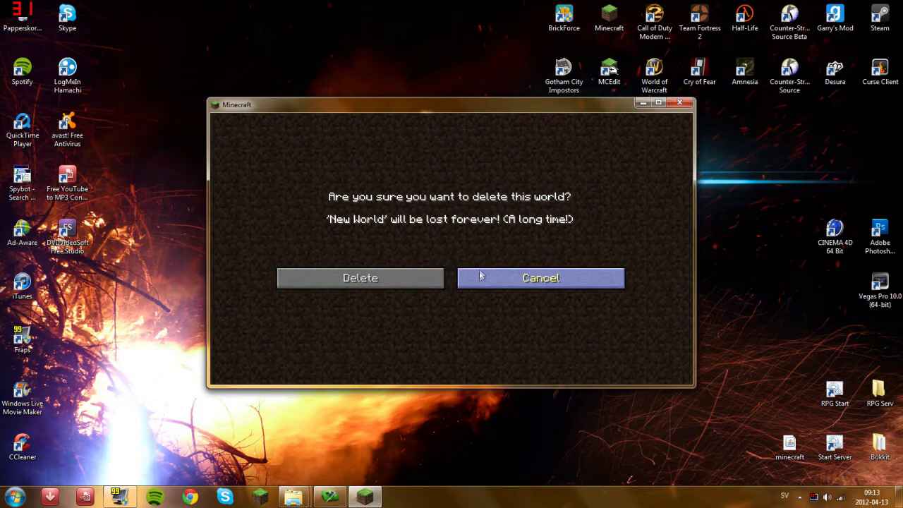
pyautogui.click(407, 282)
pyautogui.click(505, 338)
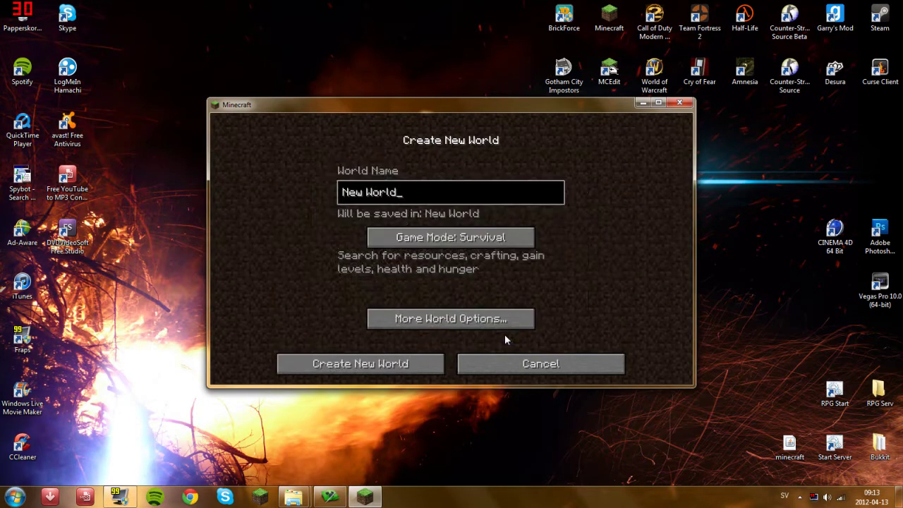
pyautogui.click(382, 360)
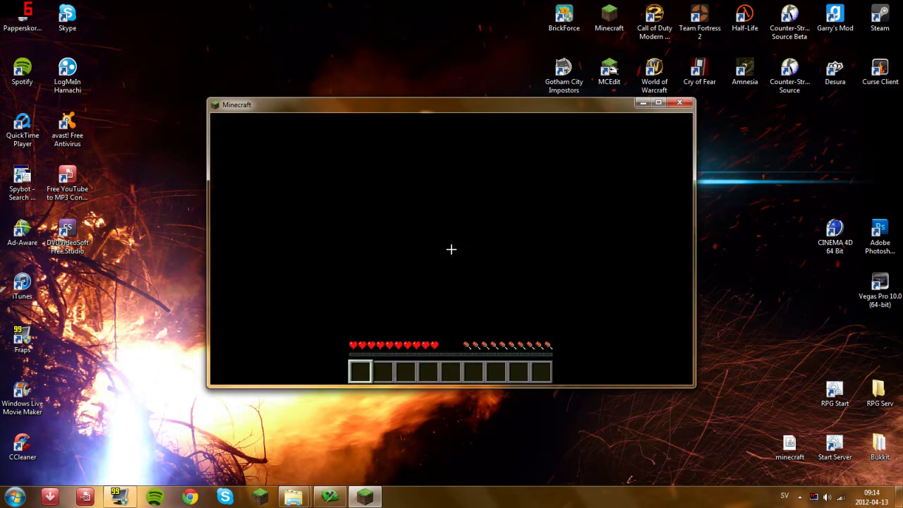
# Show the inventory in the maximized game window and browse the TooManyItems list, ending on page 2.
pyautogui.press('e')
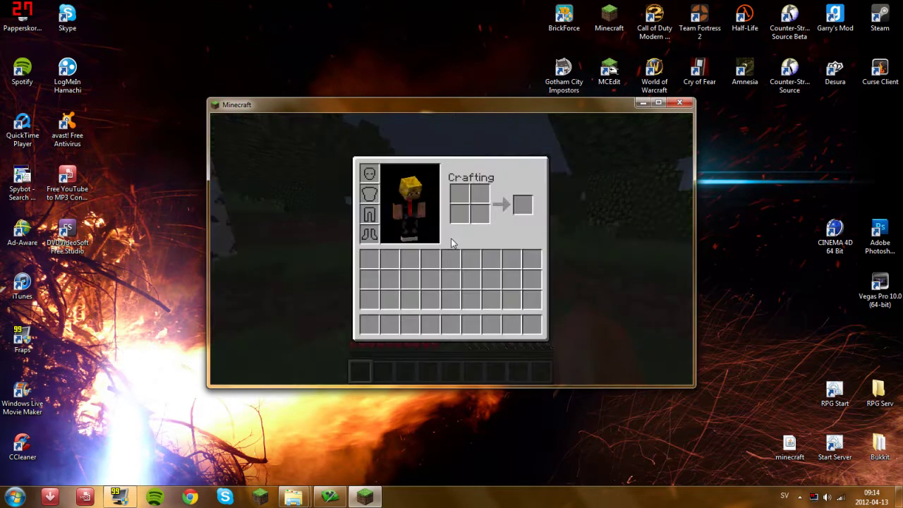
pyautogui.doubleClick(453, 107)
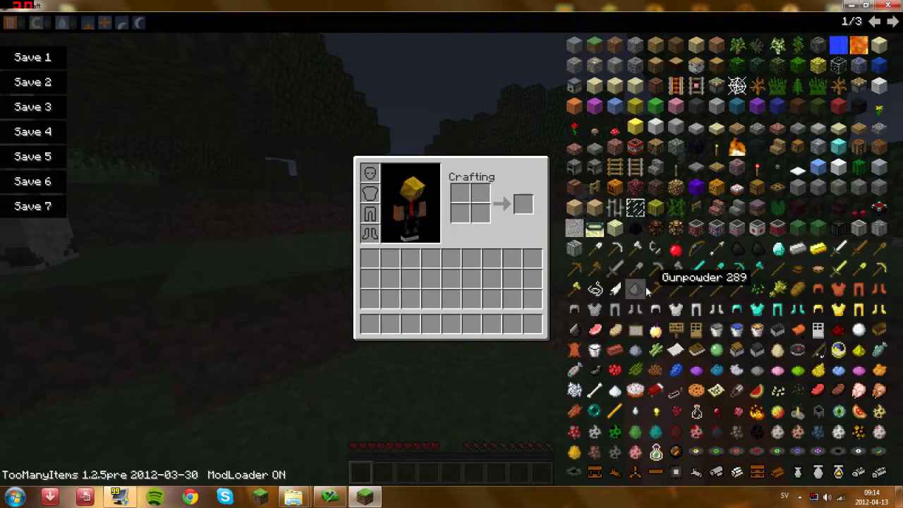
pyautogui.click(893, 22)
pyautogui.click(893, 21)
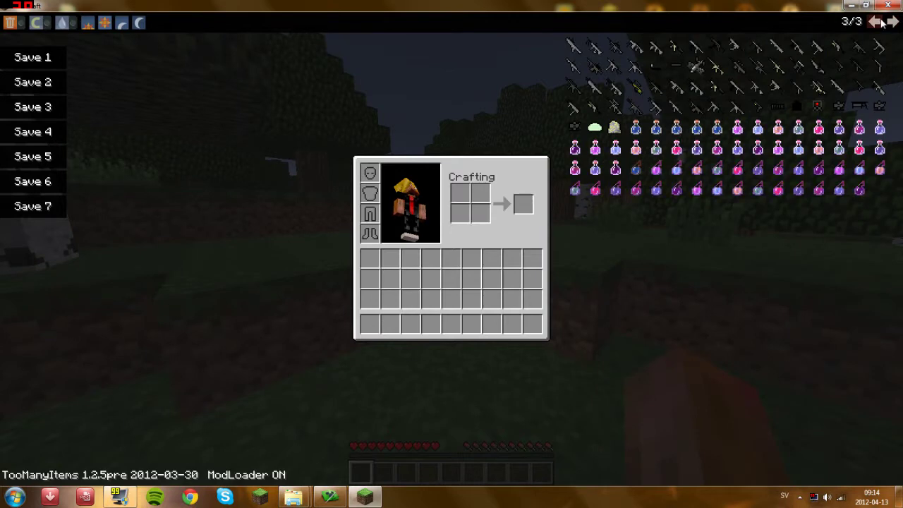
pyautogui.click(875, 22)
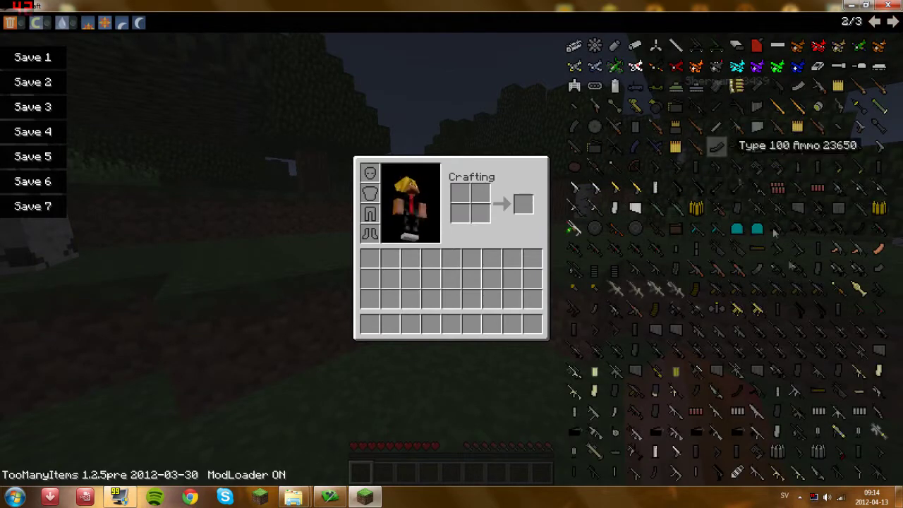
# Take the M40A35D rifle and its ammo from the item list and test-fire it in the world.
pyautogui.click(674, 214)
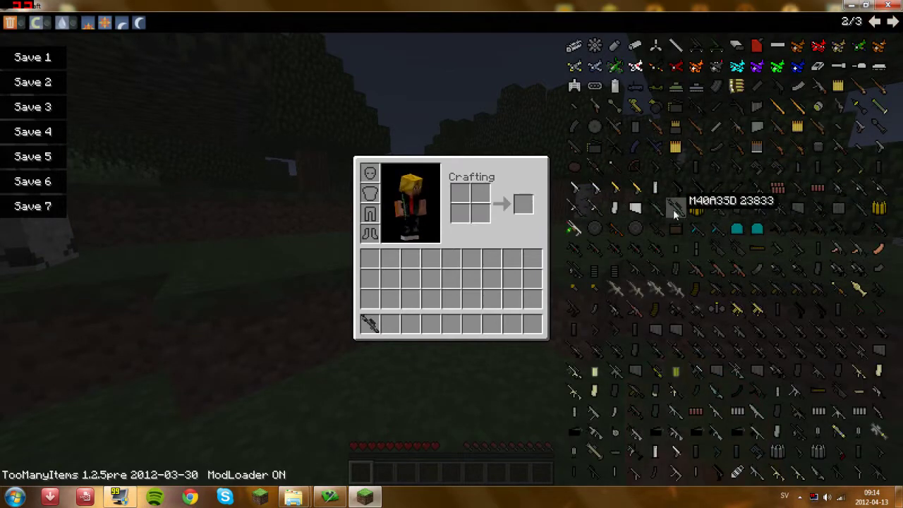
pyautogui.press('e')
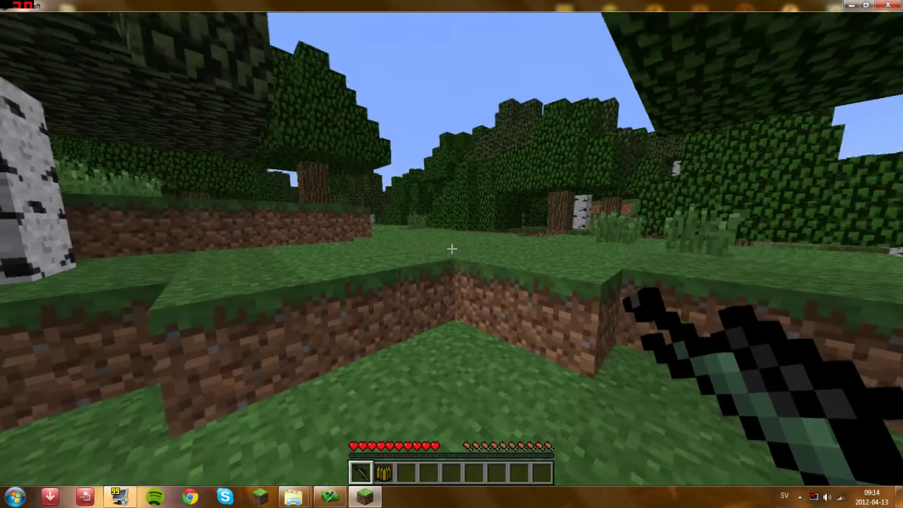
pyautogui.click(451, 248)
pyautogui.click(451, 249)
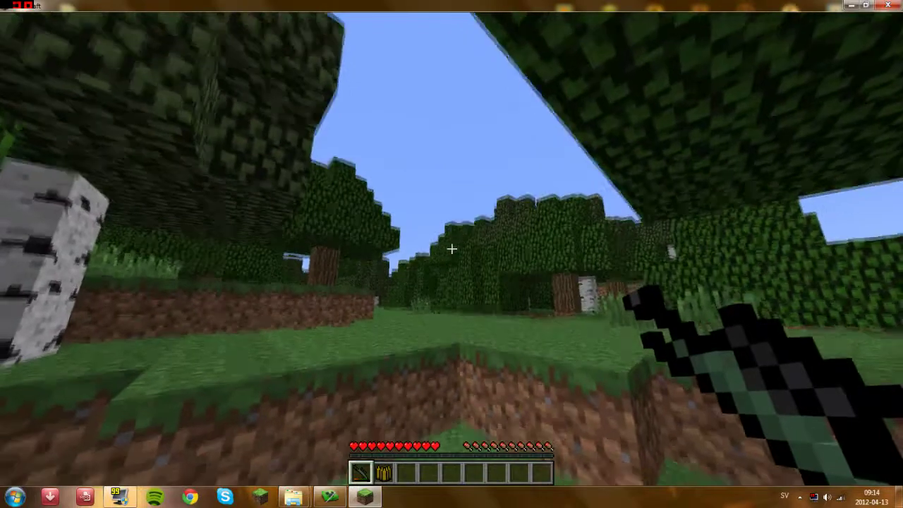
# Empty the inventory, take a BF109 plane from the item list and place it on the grass.
pyautogui.press('e')
pyautogui.click(12, 22)
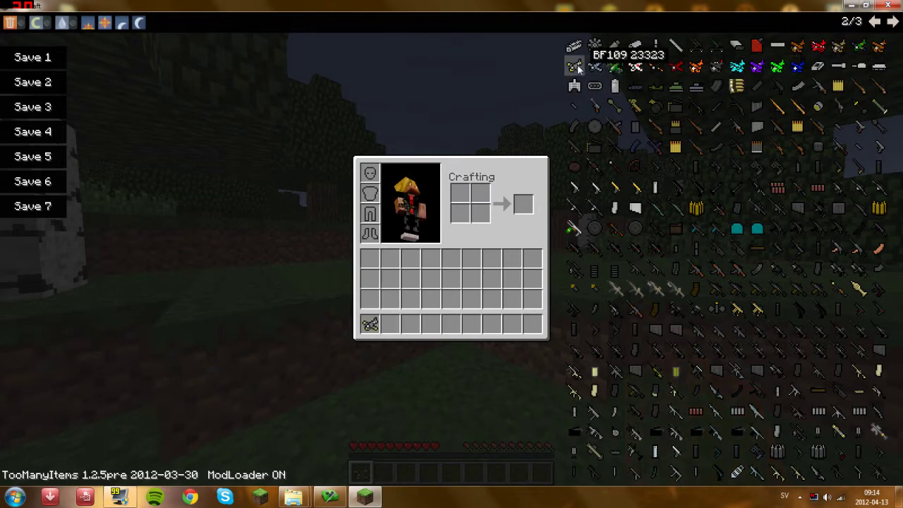
pyautogui.press('e')
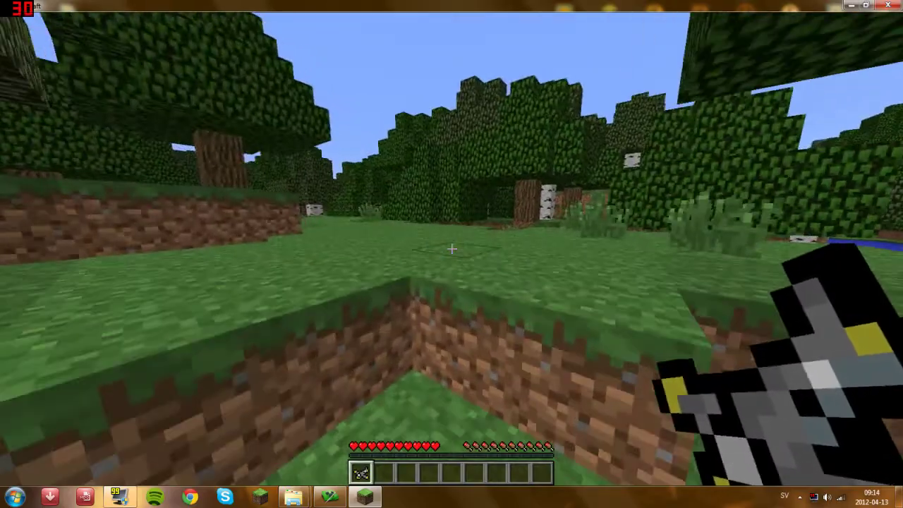
pyautogui.rightClick(452, 254)
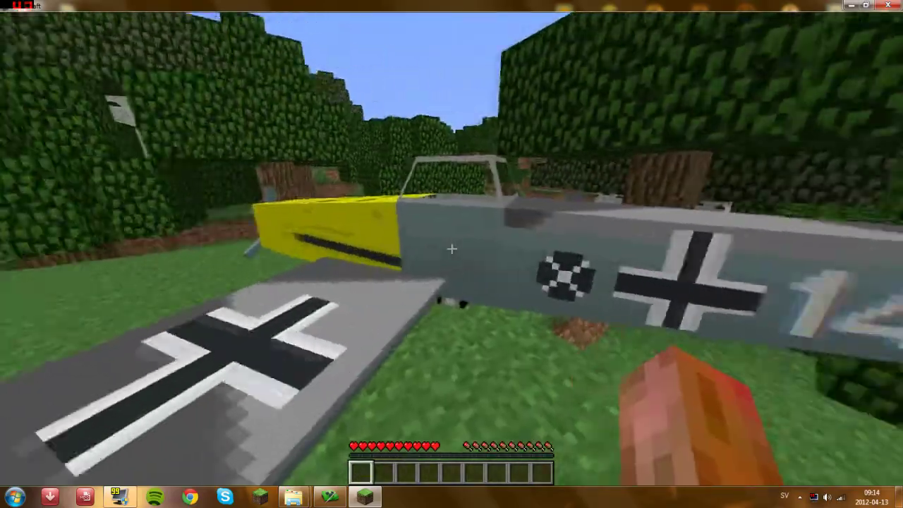
# Board the BF109, view it in third person and try to get out of the cockpit.
pyautogui.rightClick(451, 248)
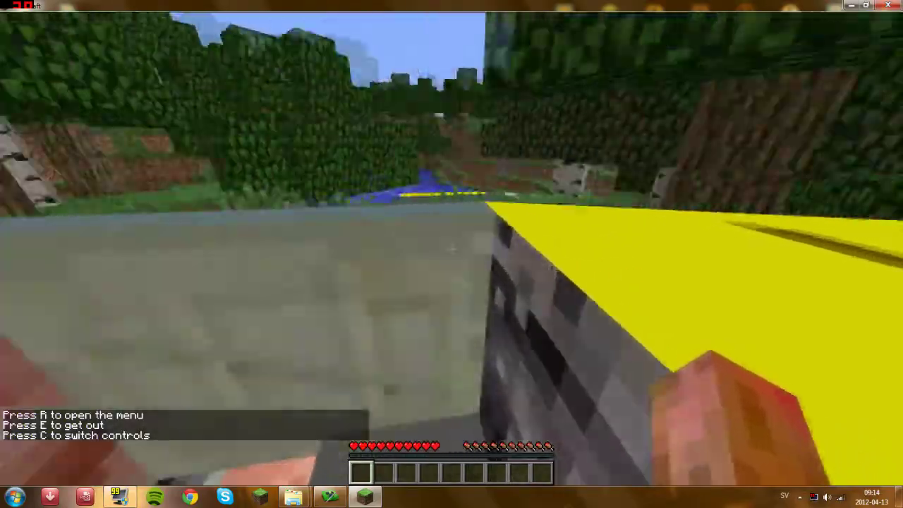
pyautogui.press('F5')
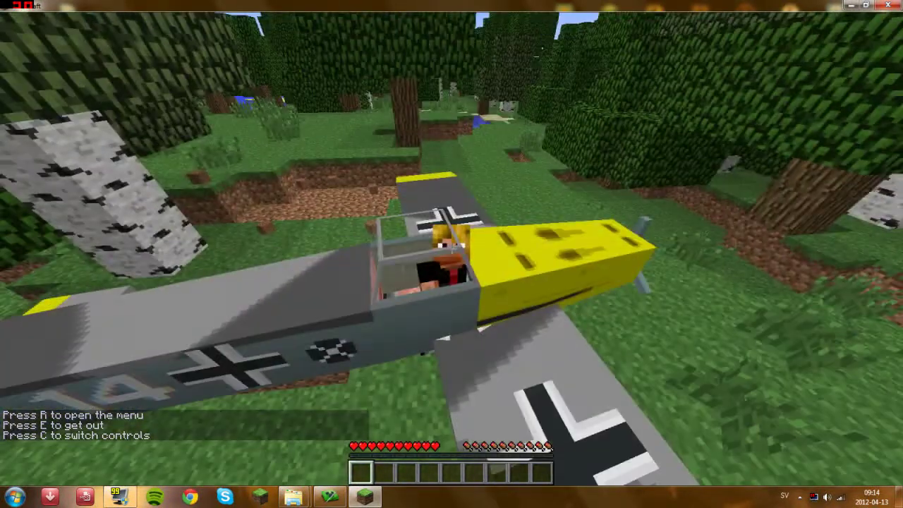
pyautogui.press('e')
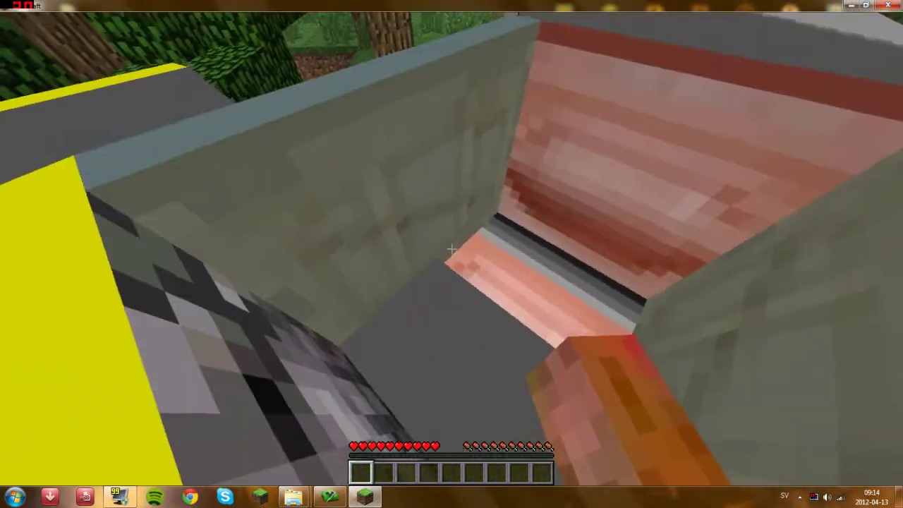
# Leave the plane, break it back into an item and collect it in the inventory.
pyautogui.rightClick(451, 249)
pyautogui.press('Escape')
pyautogui.click(451, 249)
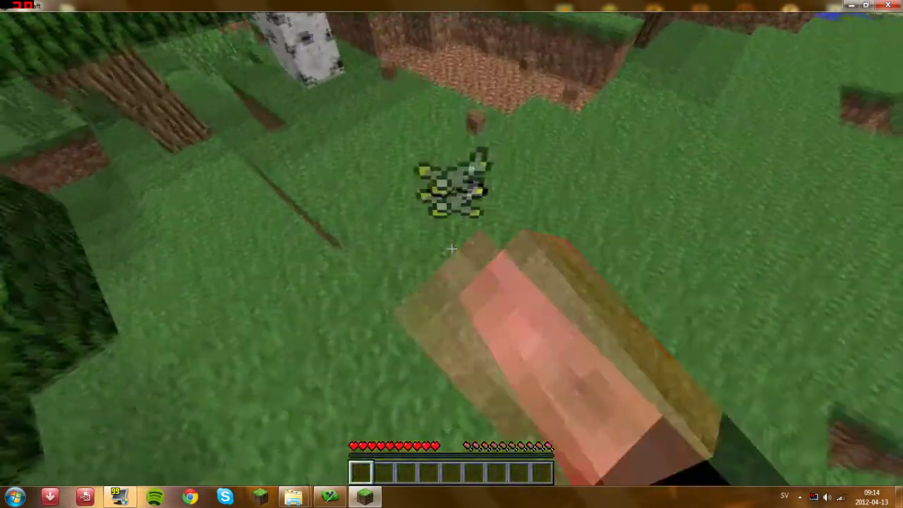
pyautogui.press('e')
pyautogui.press('e')
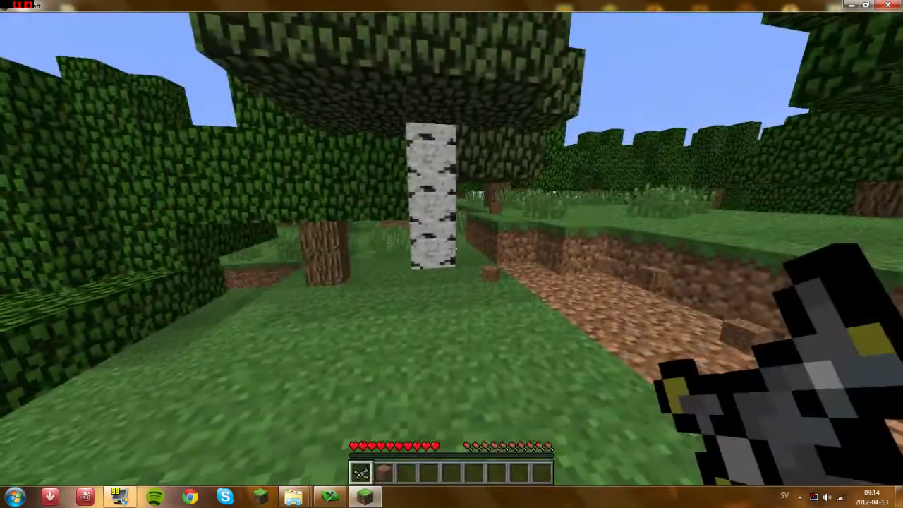
# Save and leave the world, and quit Minecraft from the title screen.
pyautogui.press('Escape')
pyautogui.click(449, 258)
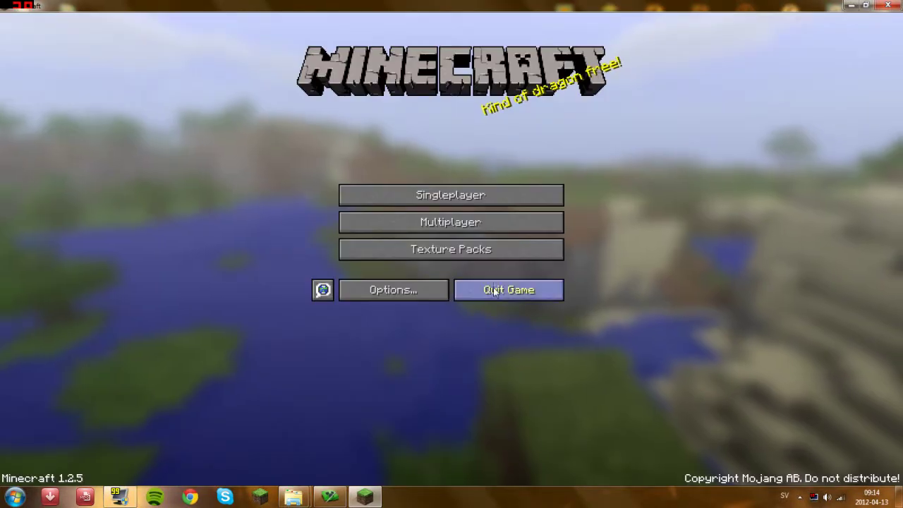
pyautogui.click(493, 288)
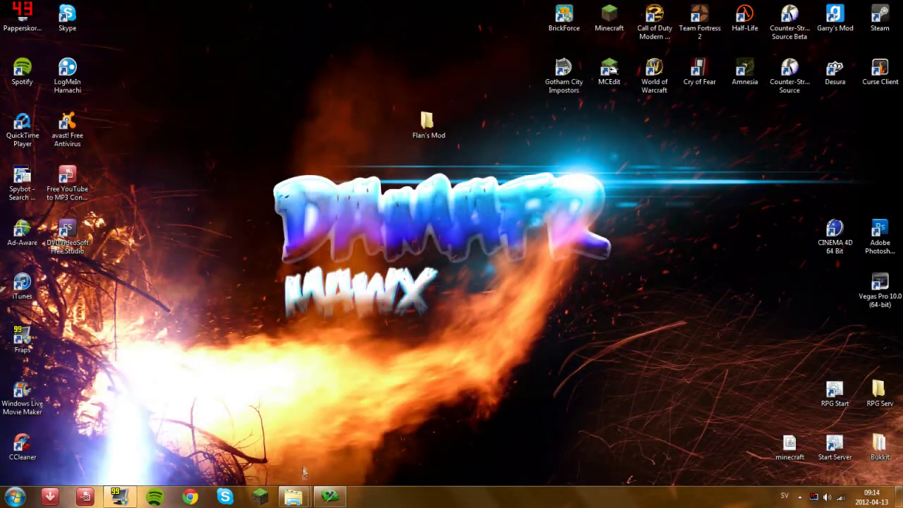
# Restore the mods folder window, go up to .minecraft and open the Flan folder.
pyautogui.moveTo(293, 496)
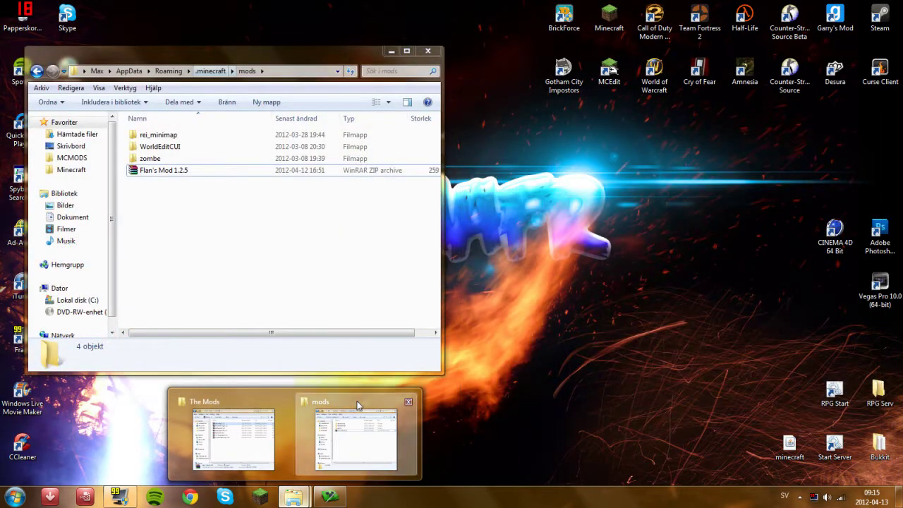
pyautogui.click(356, 405)
pyautogui.click(219, 72)
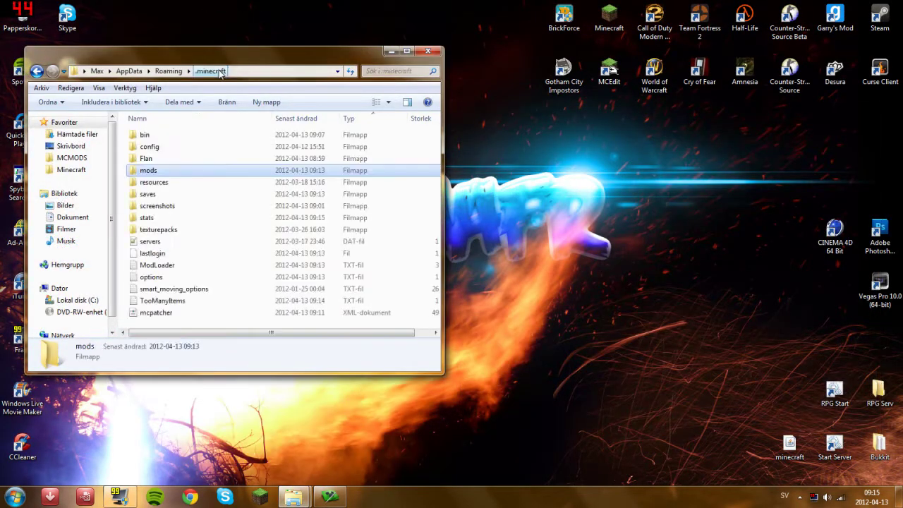
pyautogui.moveTo(229, 50); pyautogui.dragTo(298, 158)
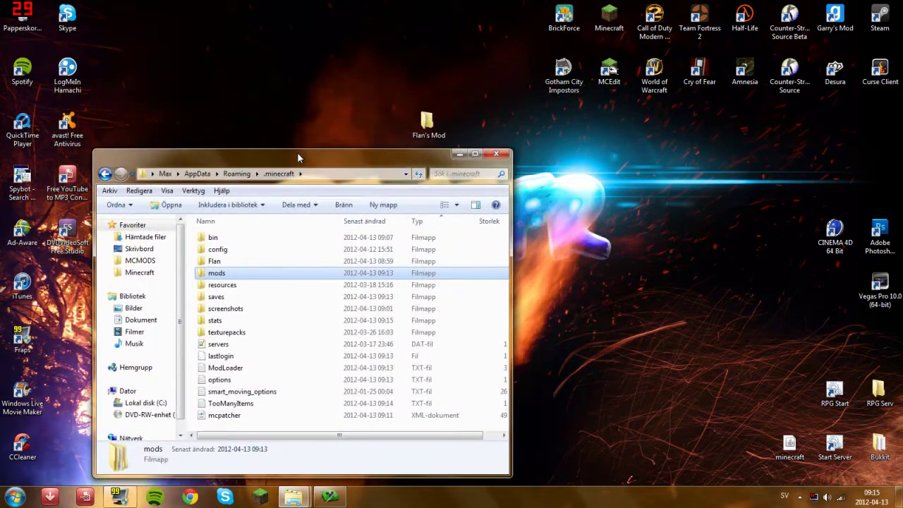
pyautogui.doubleClick(240, 261)
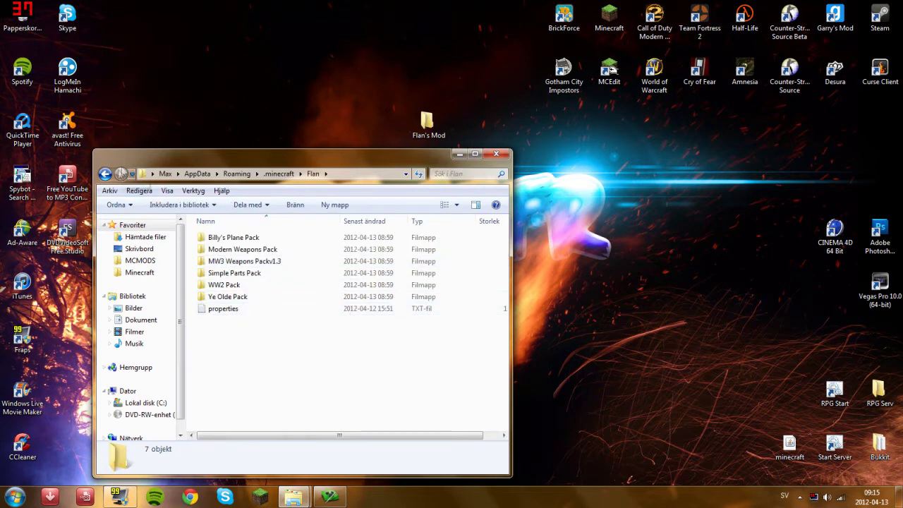
# Show the Flan folder's location in .minecraft again and examine its six content pack folders, from Billy's Plane Pack to Ye Olde Pack.
pyautogui.click(104, 175)
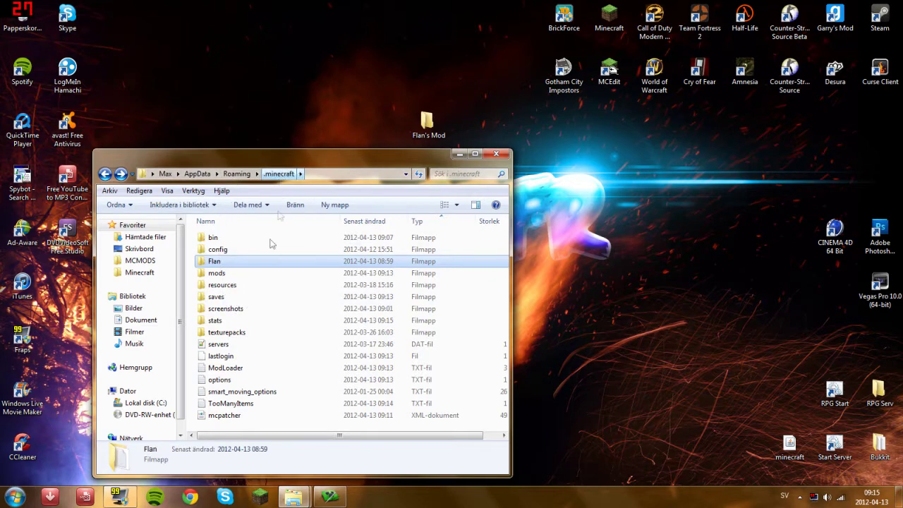
pyautogui.doubleClick(227, 261)
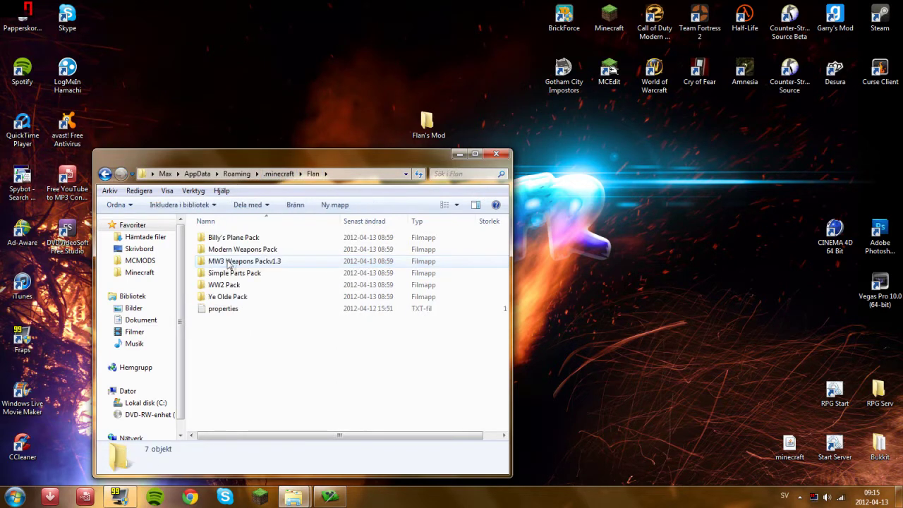
pyautogui.click(246, 240)
pyautogui.keyDown('shift'); pyautogui.click(242, 296); pyautogui.keyUp('shift')
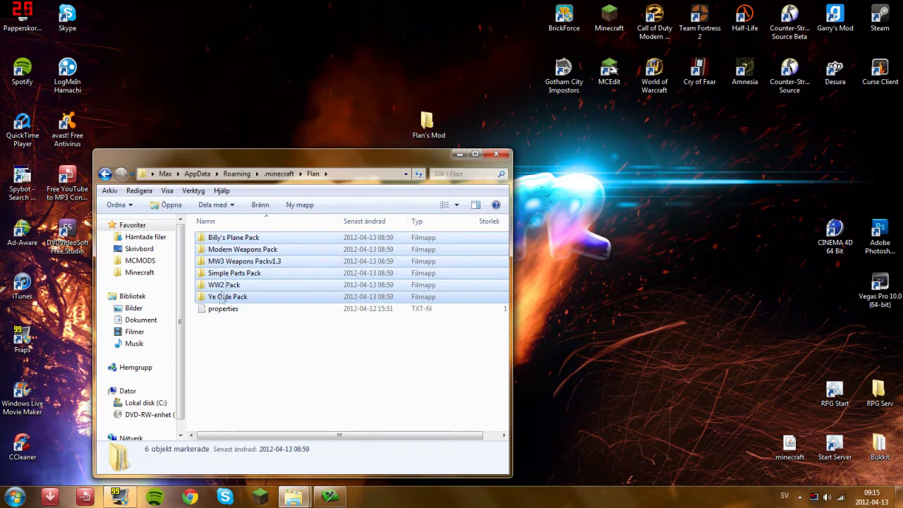
pyautogui.click(244, 350)
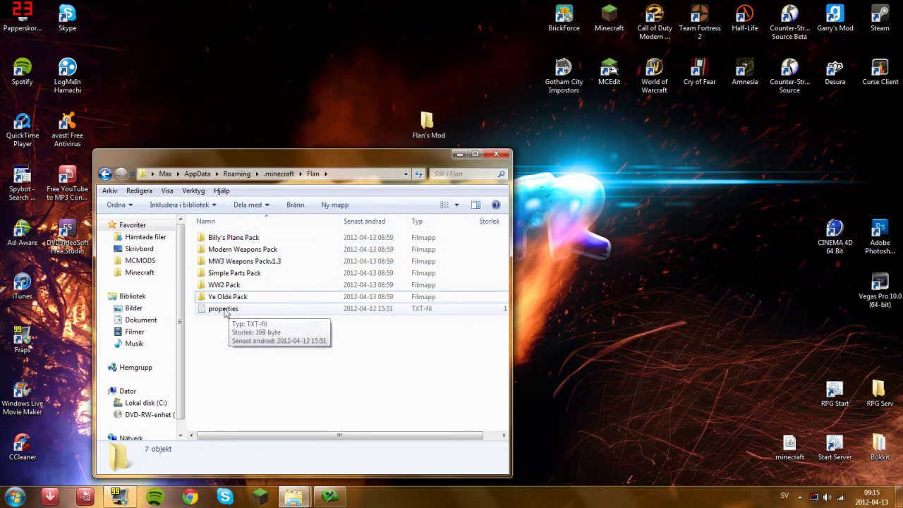
# Open the Flan folder's properties text file in Notepad++ and examine the vehicle key bindings and weapon settings down to the last line.
pyautogui.doubleClick(227, 309)
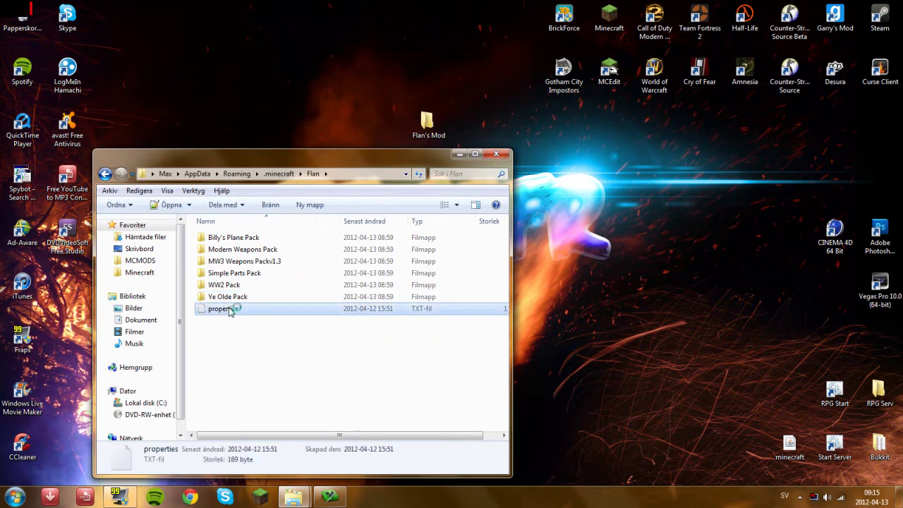
pyautogui.press('End')
pyautogui.press('Down')
pyautogui.press('Down')
pyautogui.press('Down')
pyautogui.press('Down')
pyautogui.press('Down')
pyautogui.press('Down')
pyautogui.press('Down')
pyautogui.press('Down')
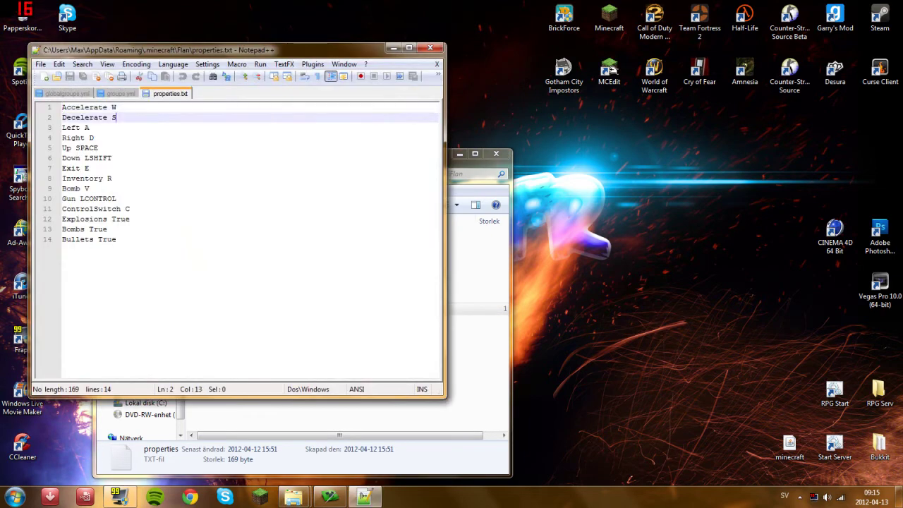
pyautogui.press('Down')
pyautogui.press('Down')
pyautogui.press('Down')
pyautogui.press('Down')
pyautogui.press('Down')
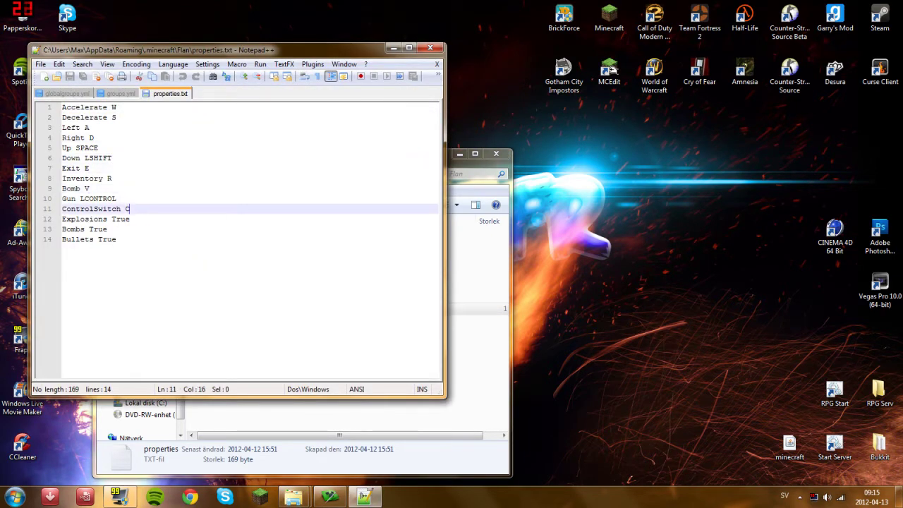
pyautogui.press('End')
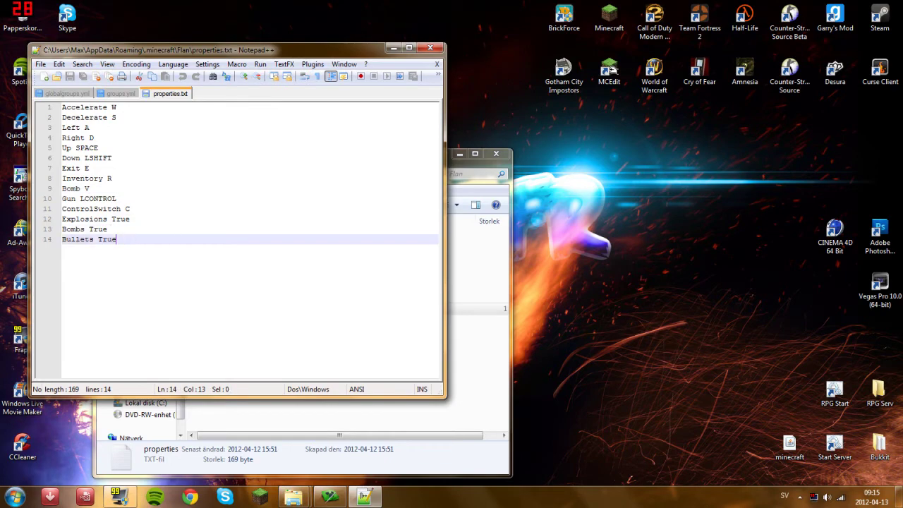
# Close the properties text file in Notepad++, then bring up the MCPatcher mod list briefly and minimize it.
pyautogui.click(437, 66)
pyautogui.click(430, 48)
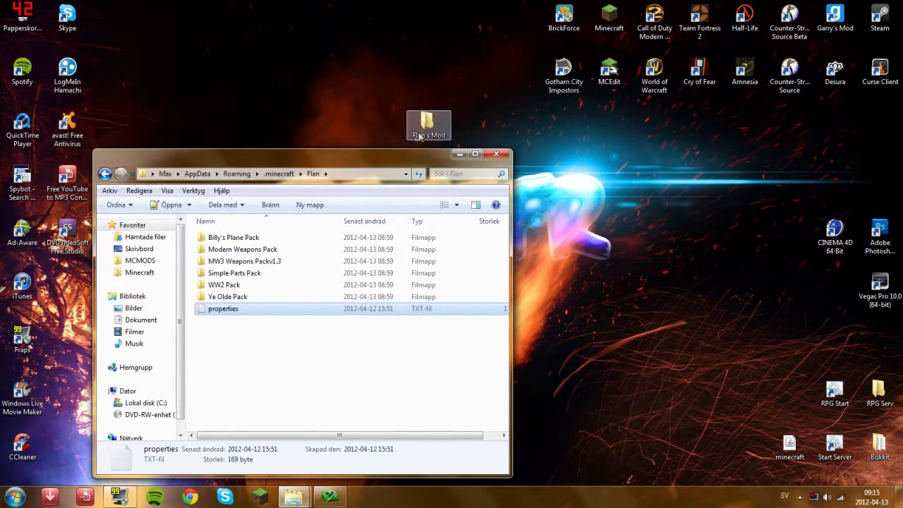
pyautogui.click(329, 496)
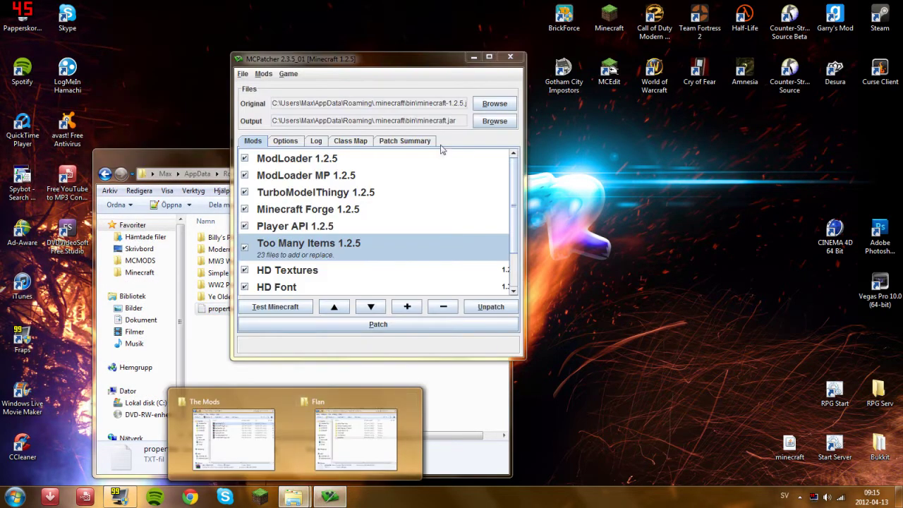
pyautogui.click(486, 56)
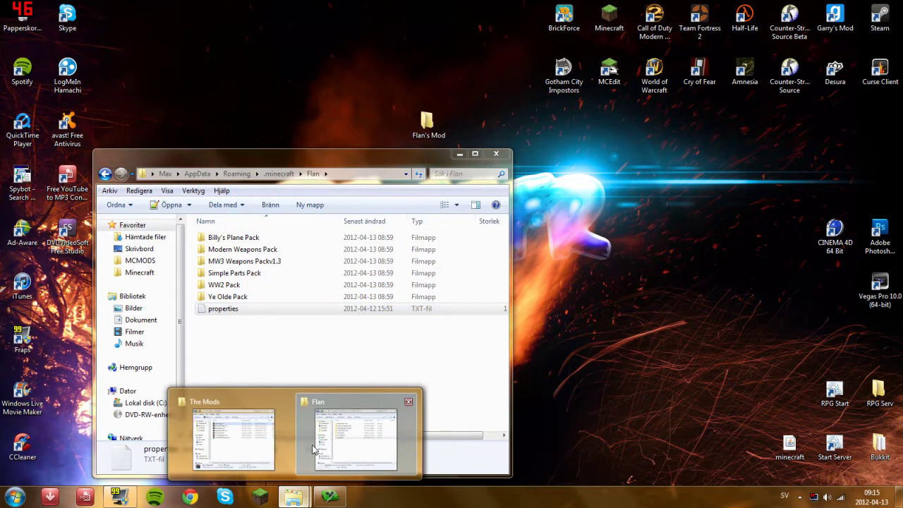
# Restore The Mods folder window, return to its parent folder Flan's Mod and close the window.
pyautogui.click(294, 496)
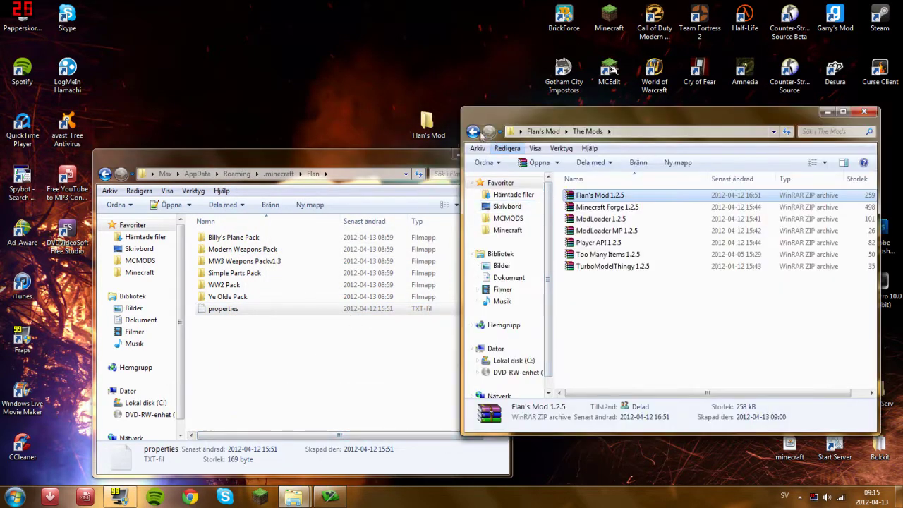
pyautogui.click(488, 132)
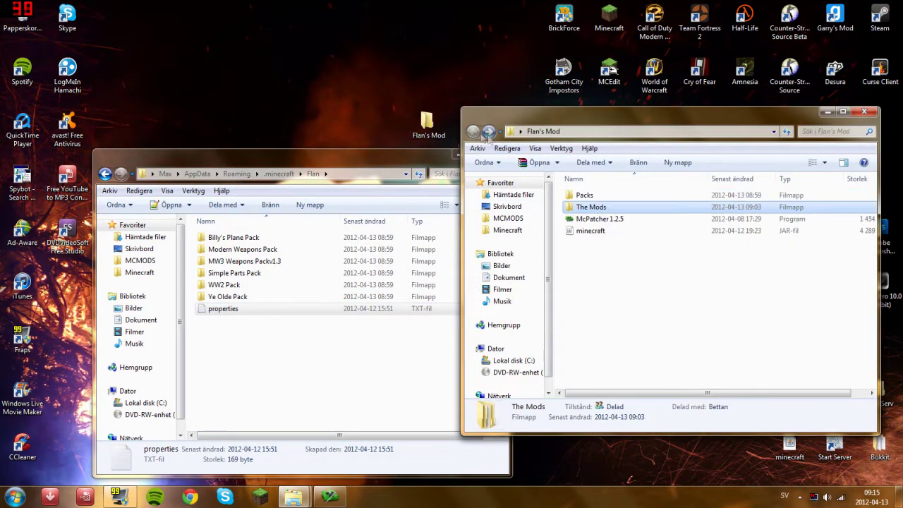
pyautogui.click(867, 110)
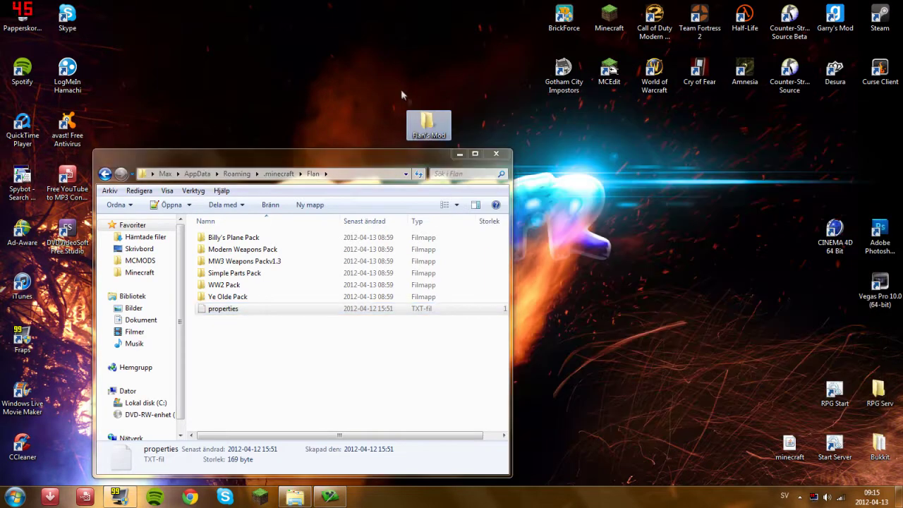
# Open the Packs folder inside the desktop's Flan's Mod folder, copy its six pack folders and try to paste them into Flan.
pyautogui.doubleClick(429, 125)
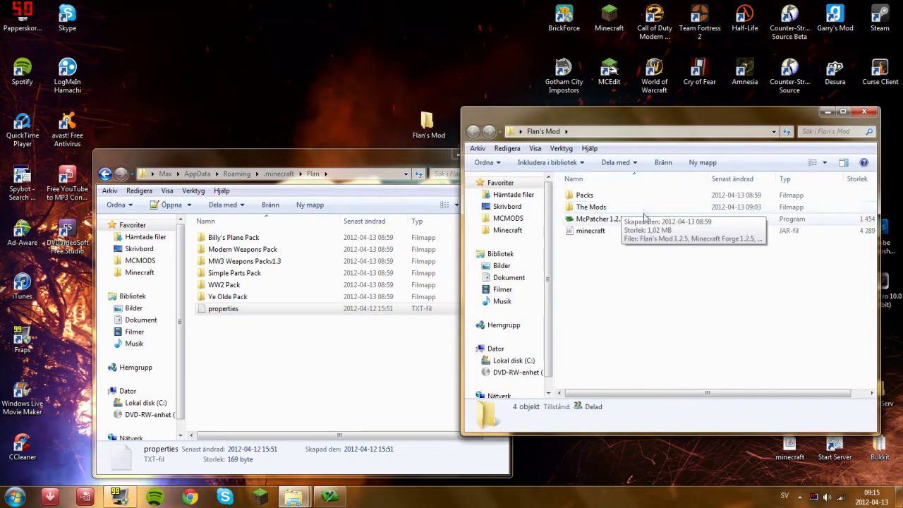
pyautogui.doubleClick(586, 195)
pyautogui.moveTo(605, 290); pyautogui.dragTo(609, 198)
pyautogui.rightClick(608, 199)
pyautogui.click(658, 400)
pyautogui.rightClick(262, 347)
pyautogui.click(289, 359)
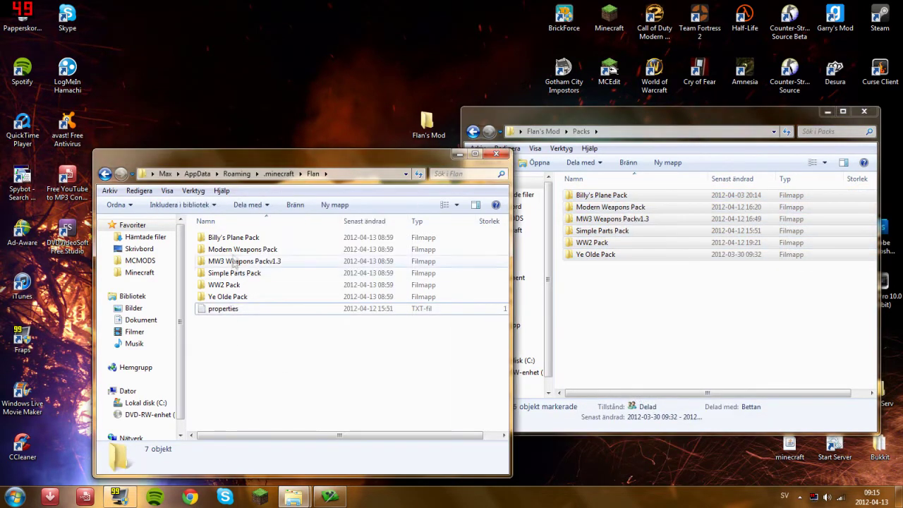
# Reopen the Flan folder from .minecraft and delete its six content pack folders, keeping only the properties file.
pyautogui.click(283, 174)
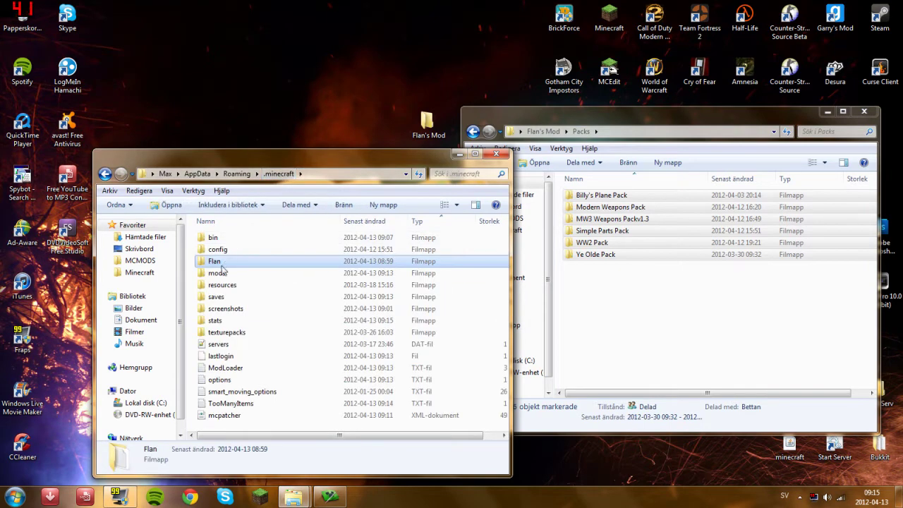
pyautogui.doubleClick(225, 261)
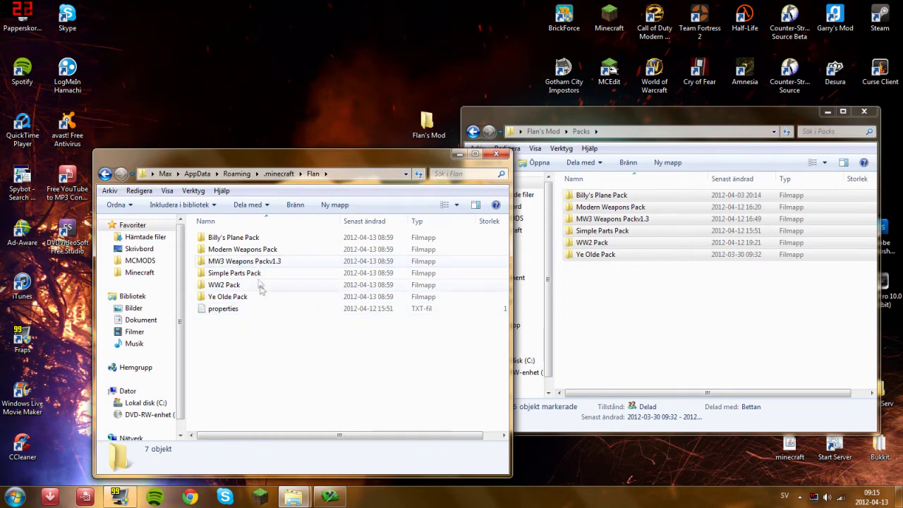
pyautogui.click(236, 297)
pyautogui.keyDown('shift'); pyautogui.click(248, 239); pyautogui.keyUp('shift')
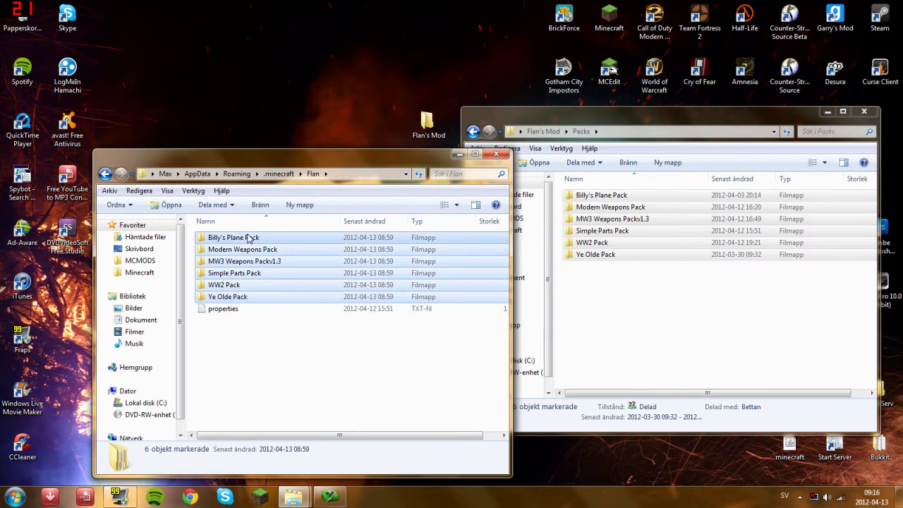
pyautogui.press('Delete')
pyautogui.click(494, 264)
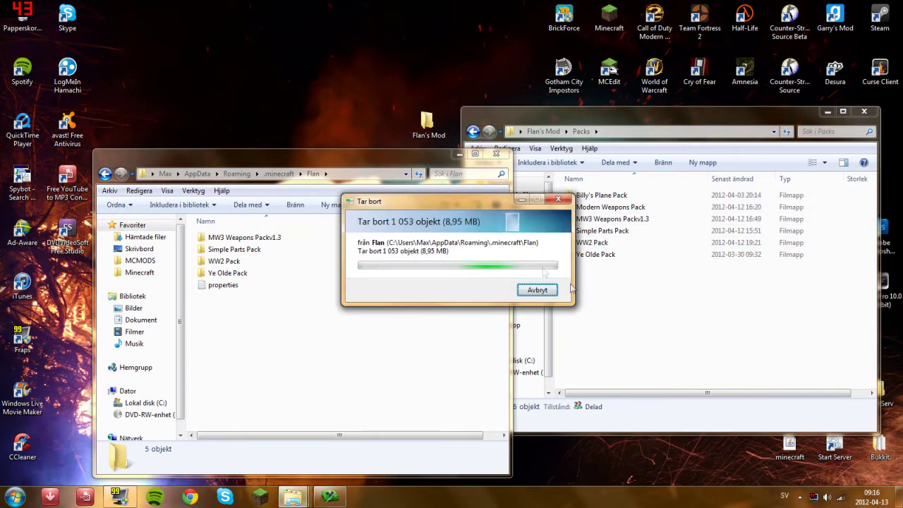
# Copy all six content pack folders from Packs and paste them into the Flan folder in .minecraft.
pyautogui.moveTo(620, 342); pyautogui.dragTo(580, 196)
pyautogui.rightClick(580, 197)
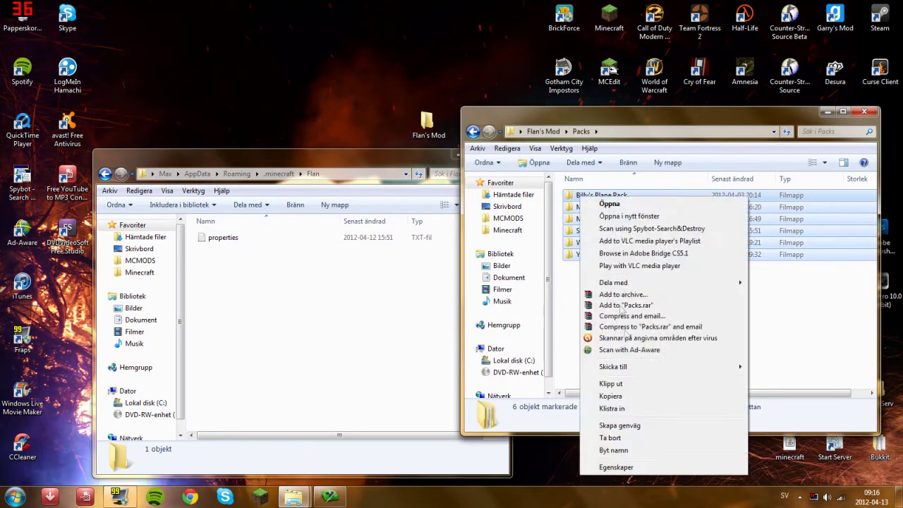
pyautogui.click(604, 397)
pyautogui.rightClick(331, 327)
pyautogui.click(376, 242)
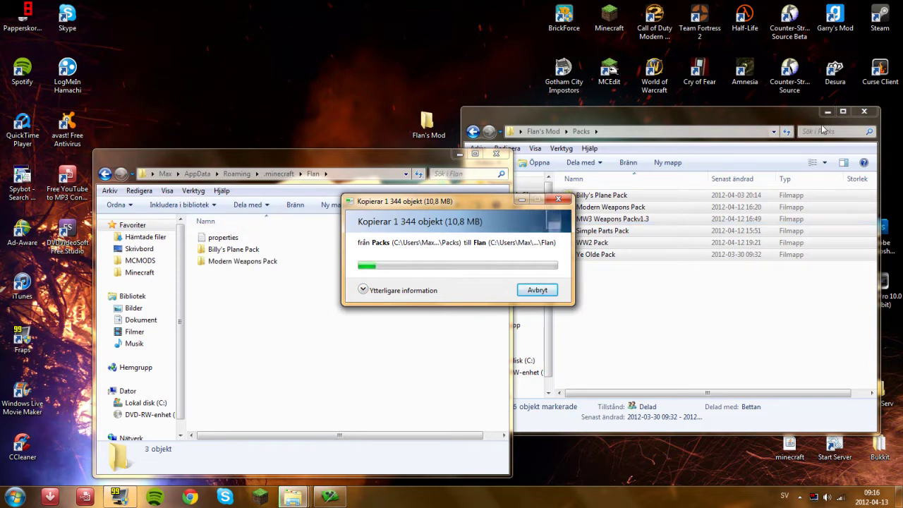
pyautogui.click(558, 199)
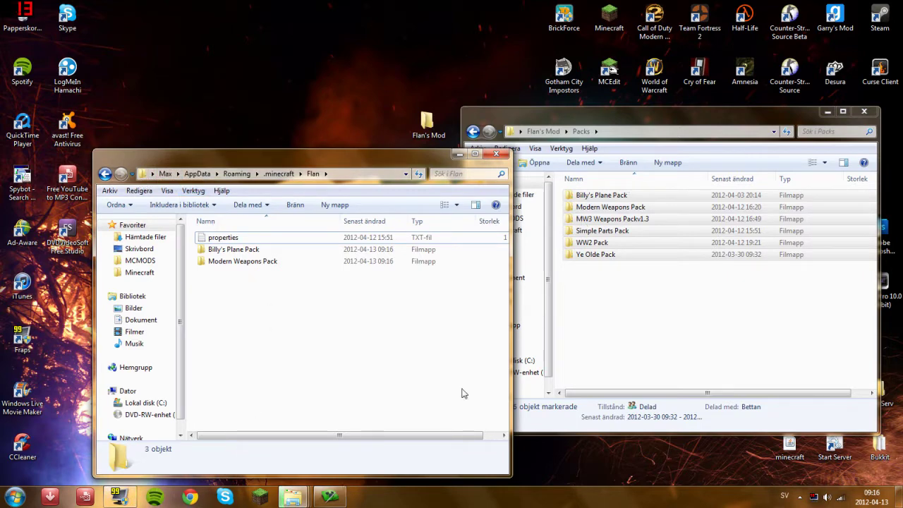
# Bring up MCPatcher, move its window aside and minimize it while the packs are copying.
pyautogui.click(330, 497)
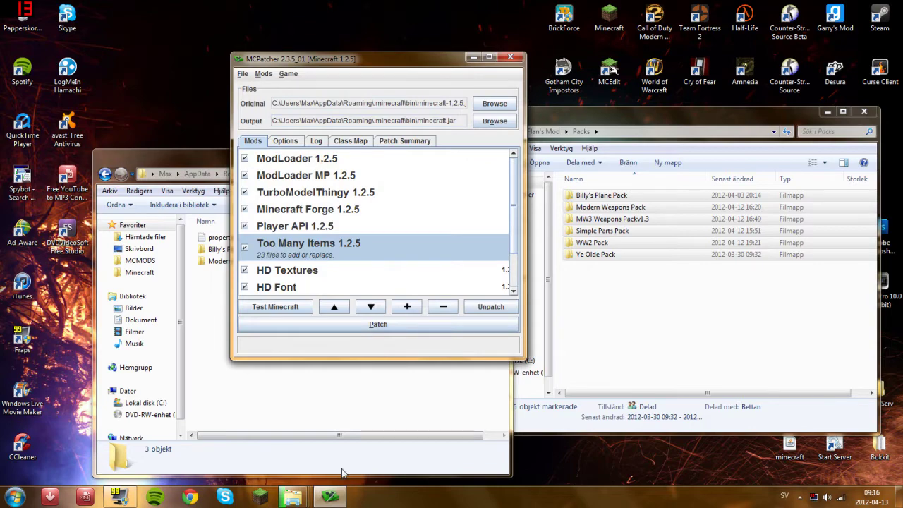
pyautogui.moveTo(352, 59); pyautogui.dragTo(512, 66)
pyautogui.click(633, 67)
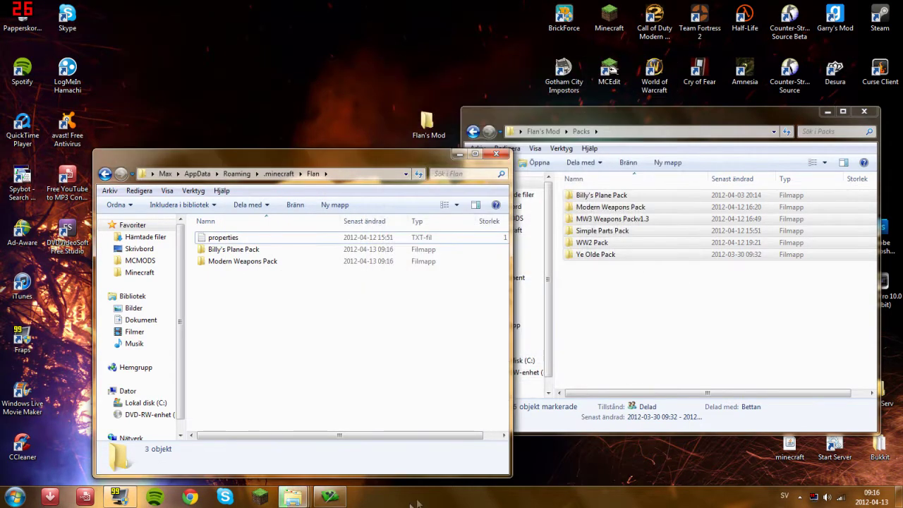
# Check the progress of the pack copy, expanding and collapsing its detailed information.
pyautogui.moveTo(295, 498)
pyautogui.click(402, 449)
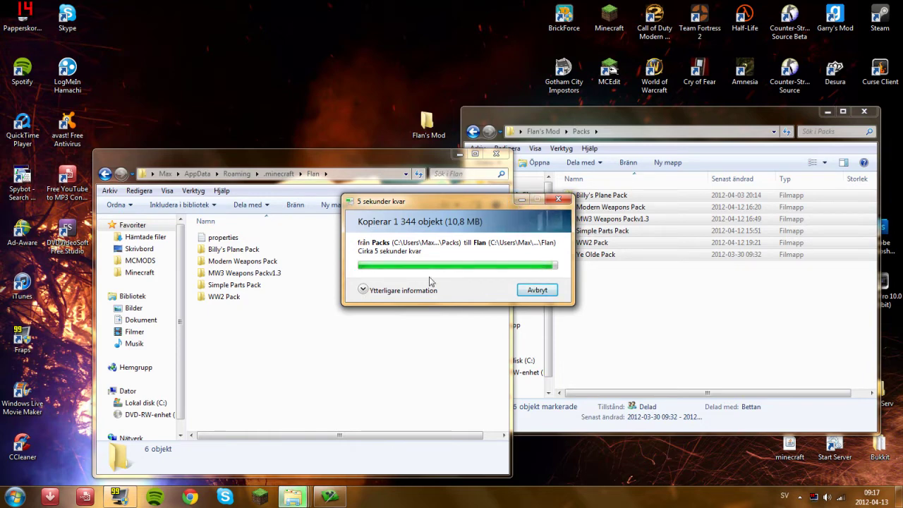
pyautogui.click(362, 290)
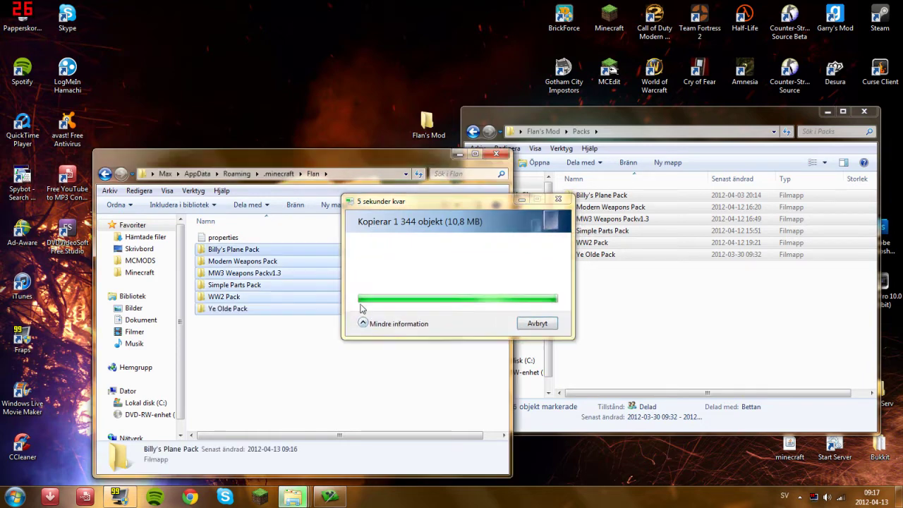
pyautogui.click(364, 324)
pyautogui.click(359, 351)
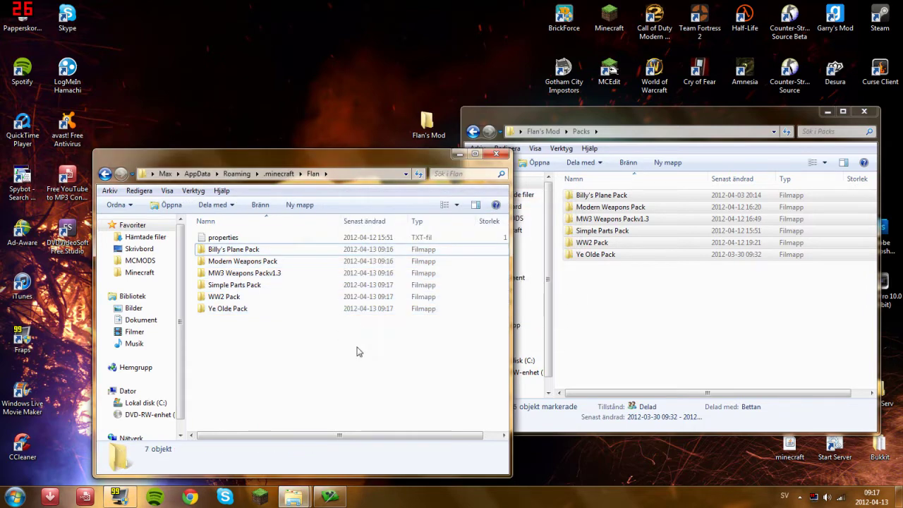
# Go back to .minecraft and reopen the Flan folder to check the copied content packs.
pyautogui.click(254, 250)
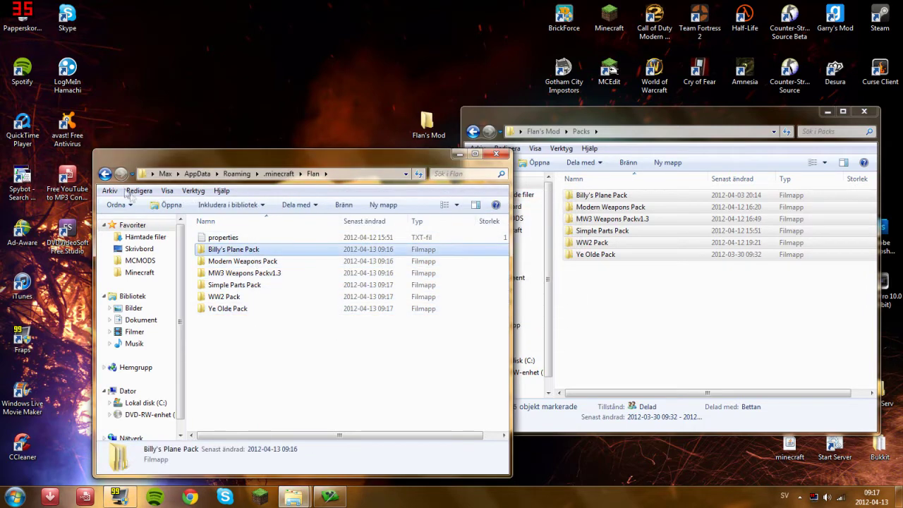
pyautogui.click(104, 174)
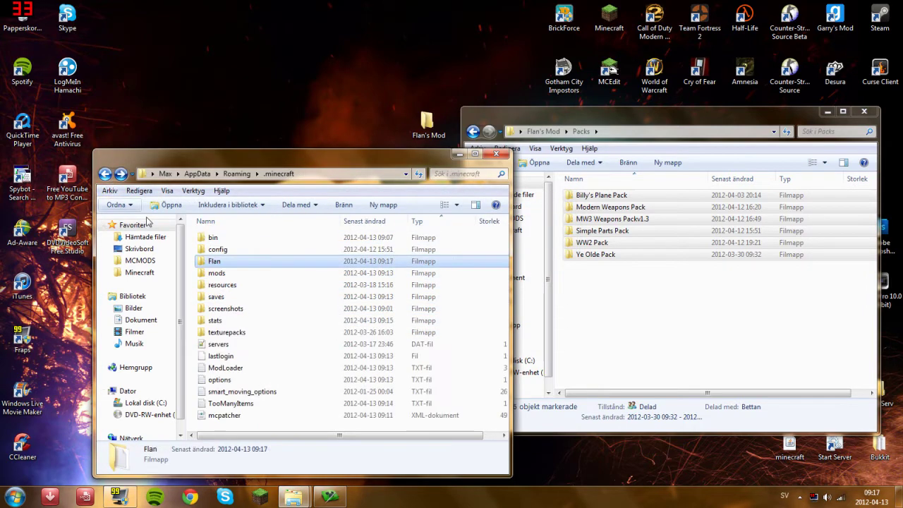
pyautogui.doubleClick(215, 263)
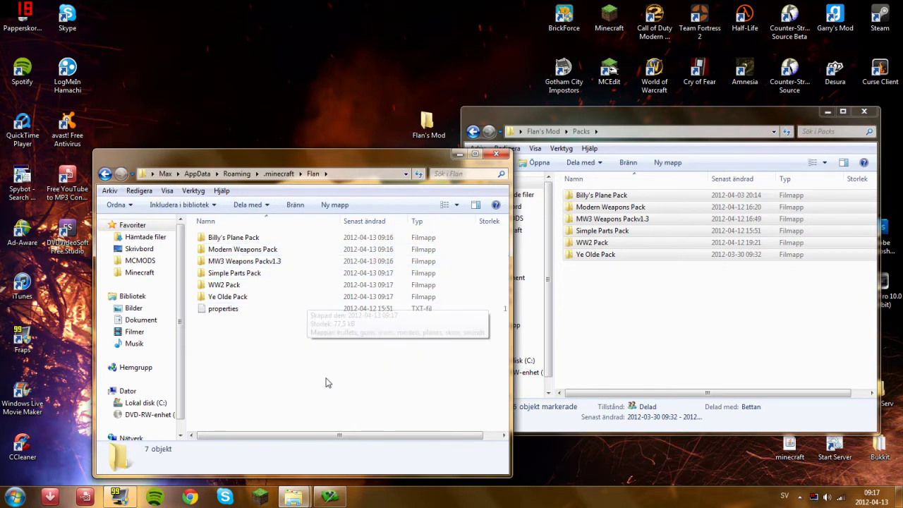
# Return the Packs window to Flan's Mod and close both folder windows.
pyautogui.click(655, 379)
pyautogui.click(472, 131)
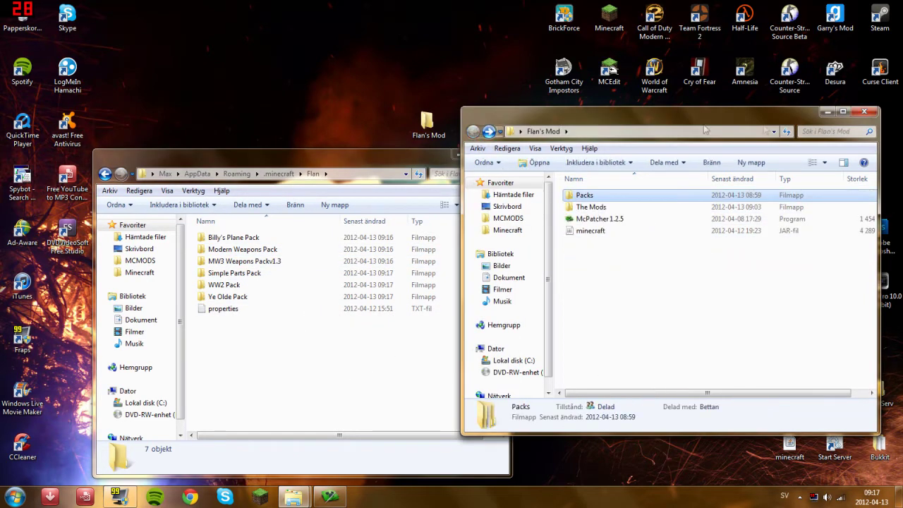
pyautogui.click(867, 112)
pyautogui.click(496, 155)
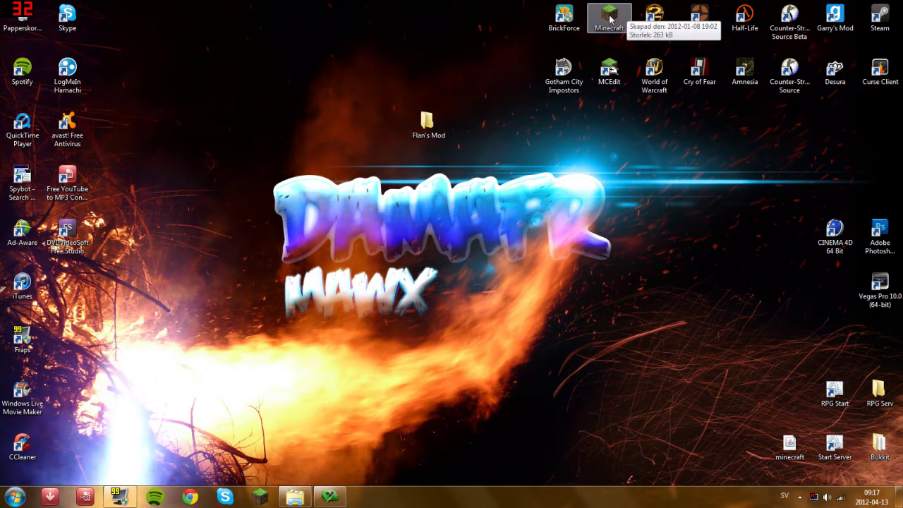
# Launch Minecraft from the desktop, log in with the remembered account and load the existing singleplayer world.
pyautogui.doubleClick(611, 19)
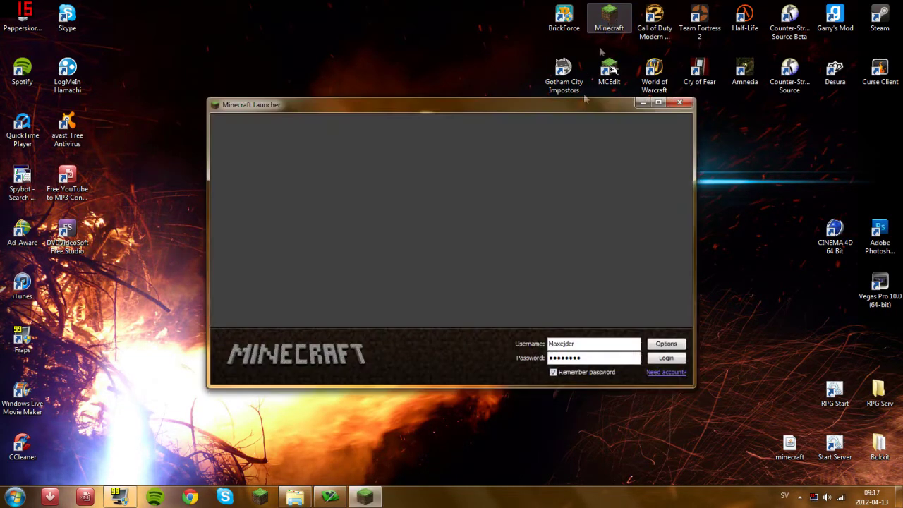
pyautogui.click(657, 359)
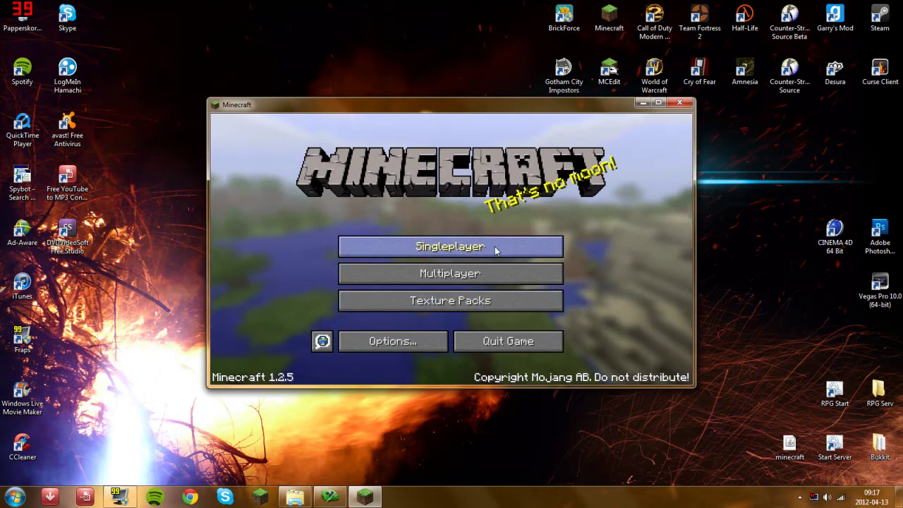
pyautogui.click(495, 247)
pyautogui.click(428, 162)
pyautogui.click(381, 332)
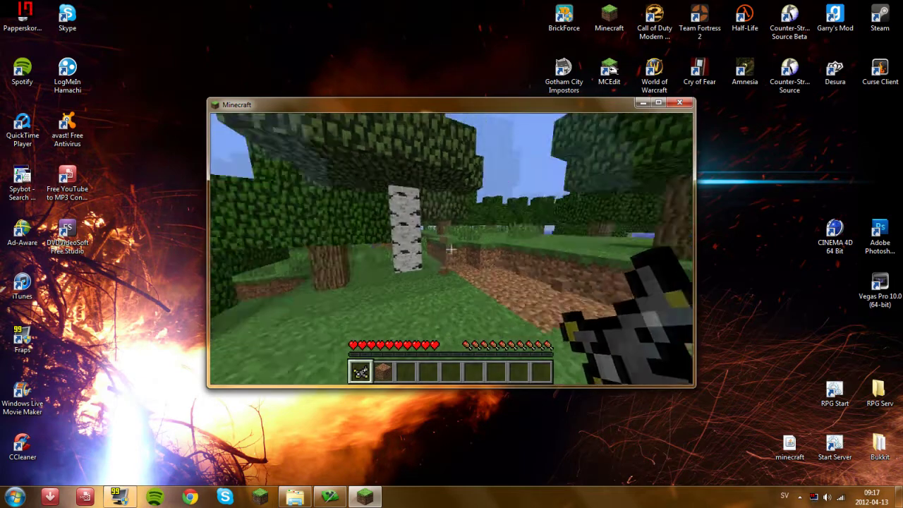
# Open the inventory with the TooManyItems overlay, maximize the game window and browse to item page 3 of 3.
pyautogui.press('e')
pyautogui.press('o')
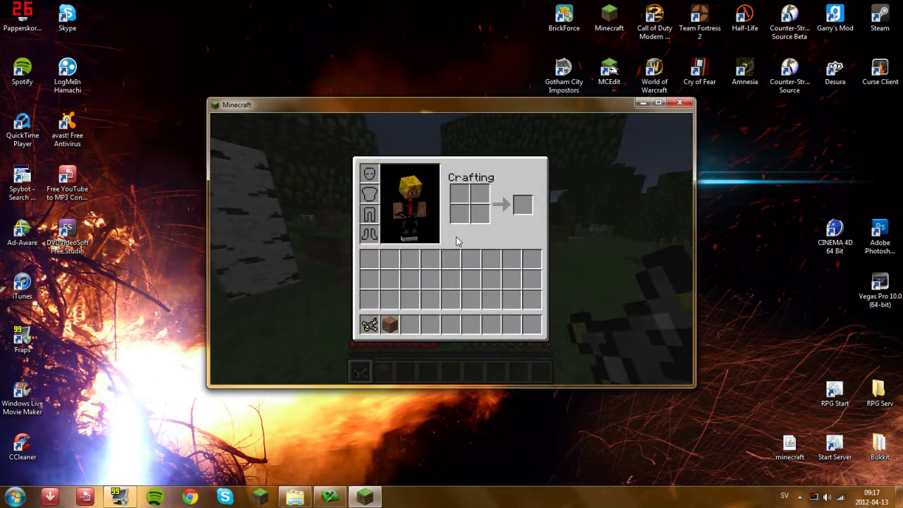
pyautogui.press('o')
pyautogui.doubleClick(392, 105)
pyautogui.click(892, 24)
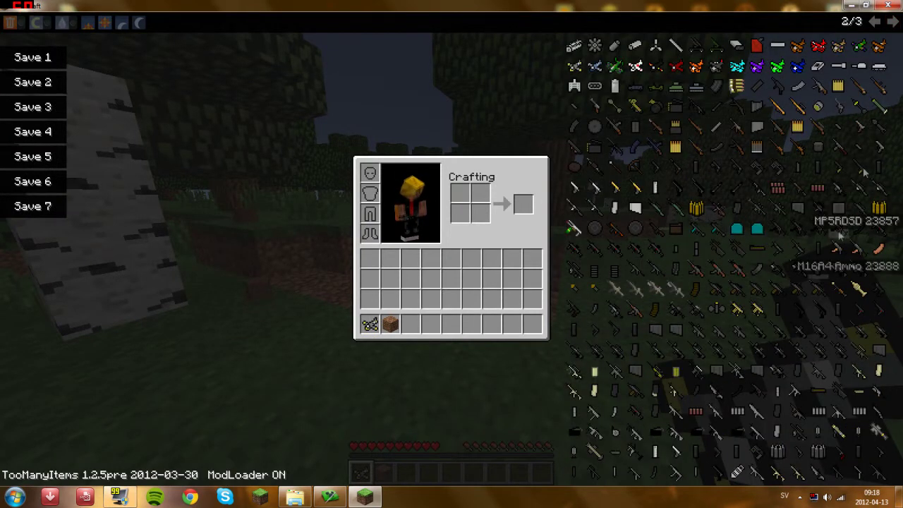
pyautogui.click(892, 24)
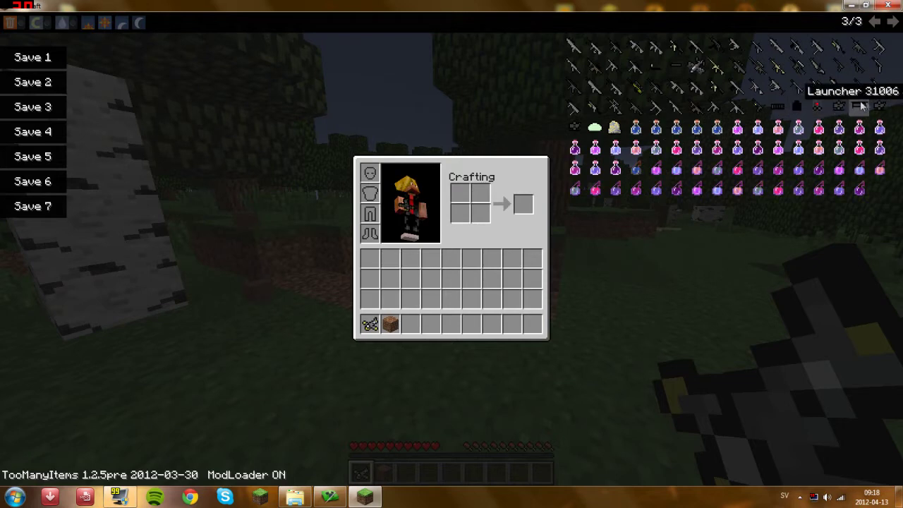
# Take an AC-130 from the TooManyItems list and place it on the ground in the world.
pyautogui.click(704, 68)
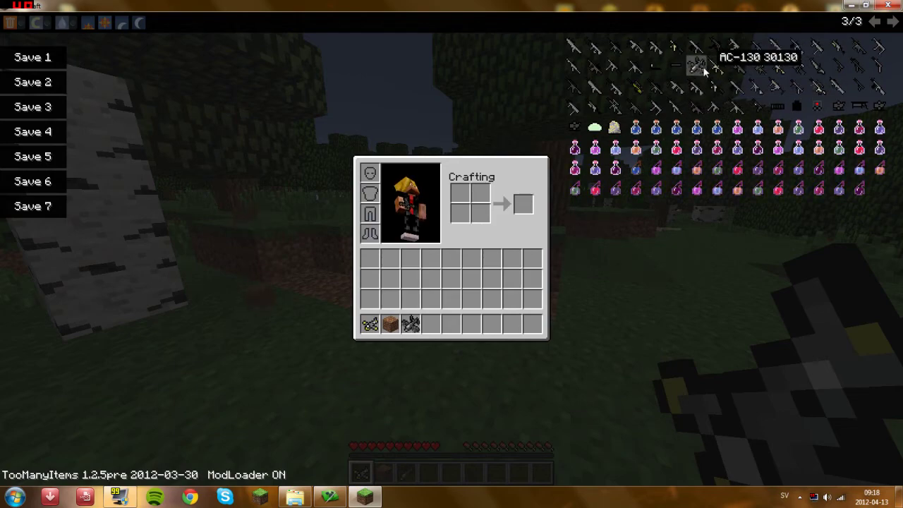
pyautogui.press('e')
pyautogui.rightClick(451, 248)
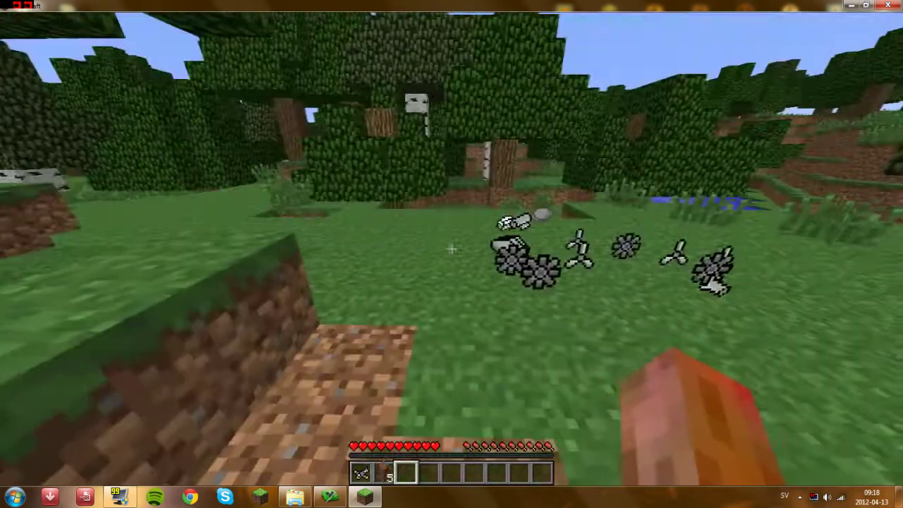
# Walk over the plane parts scattered on the grass to collect them, and check the inventory briefly.
pyautogui.press('w')
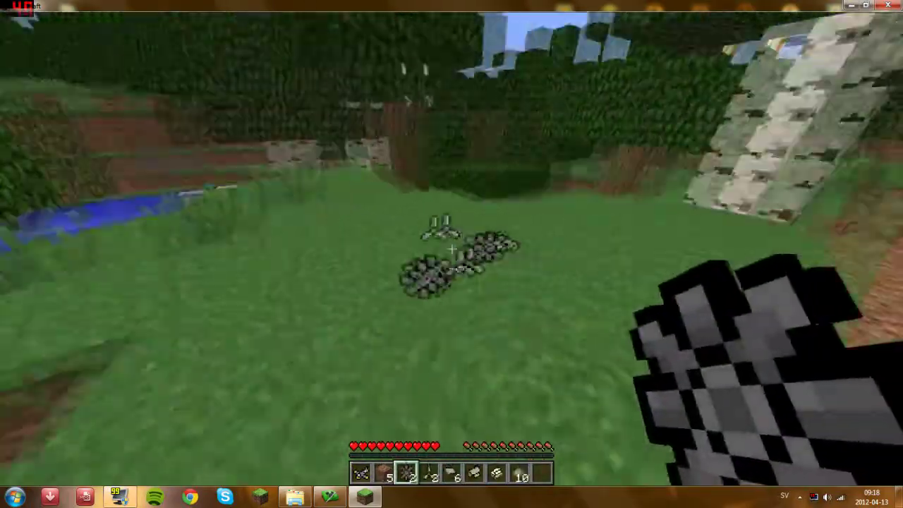
pyautogui.press('e')
pyautogui.press('e')
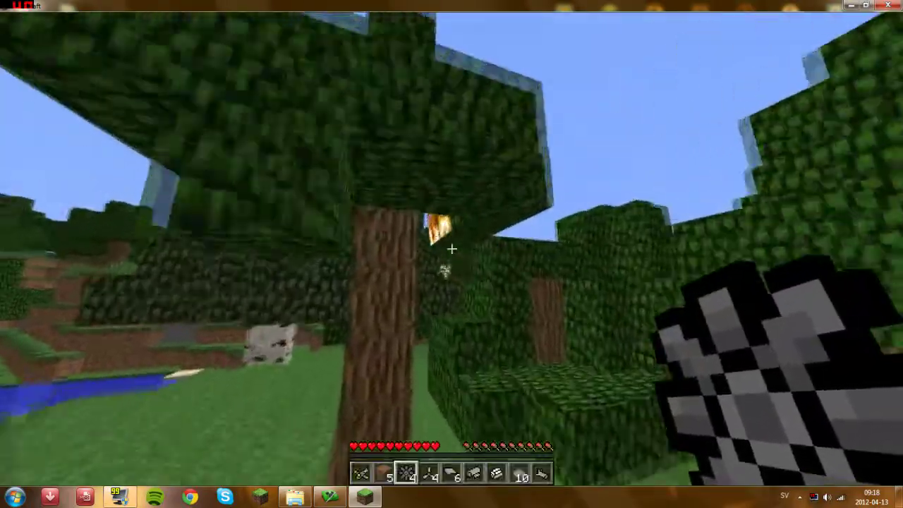
# Empty the inventory, take a plane from the TooManyItems list and hold it while walking to the clearing.
pyautogui.press('w')
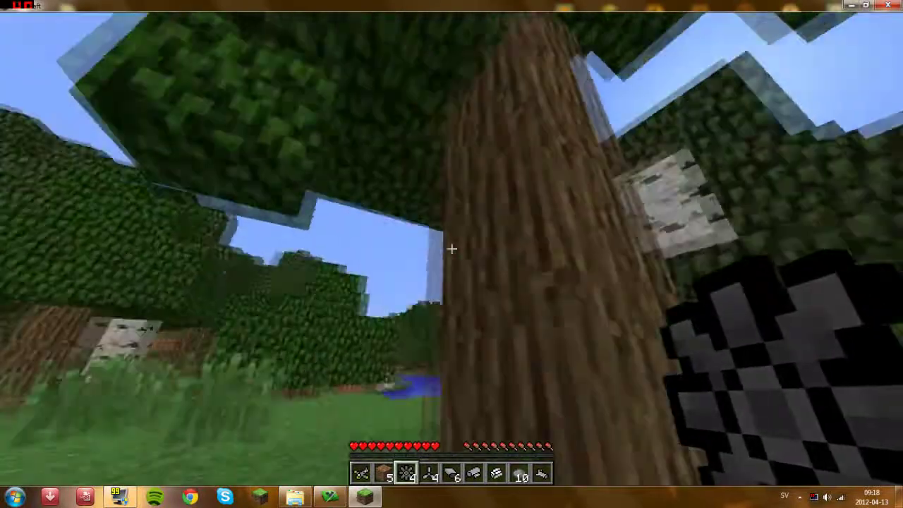
pyautogui.press('e')
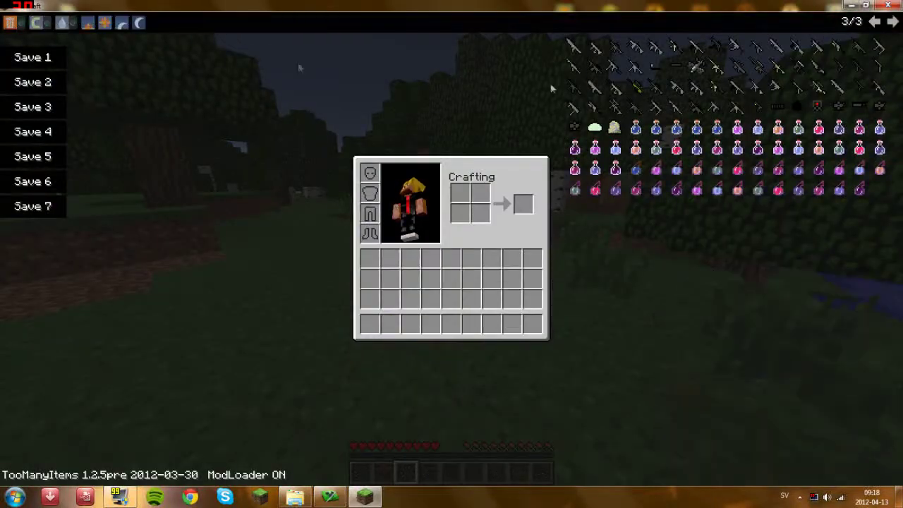
pyautogui.press('e')
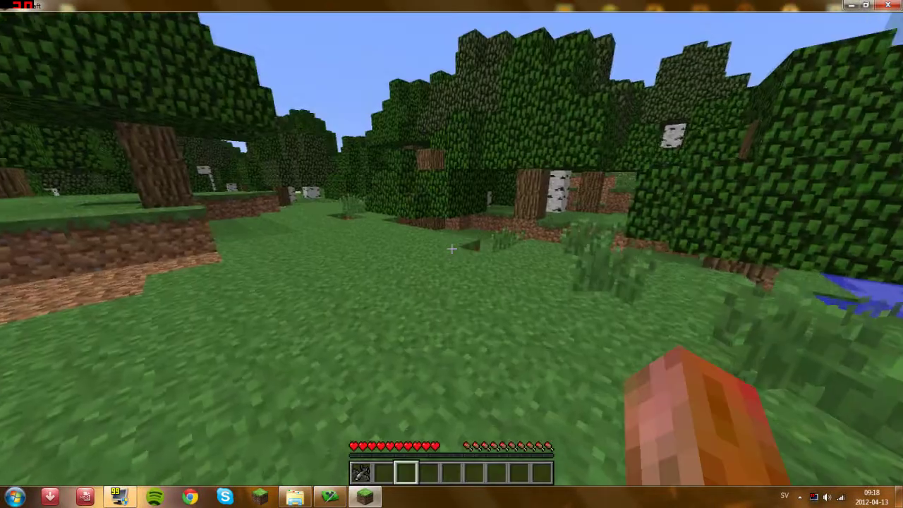
pyautogui.press('w')
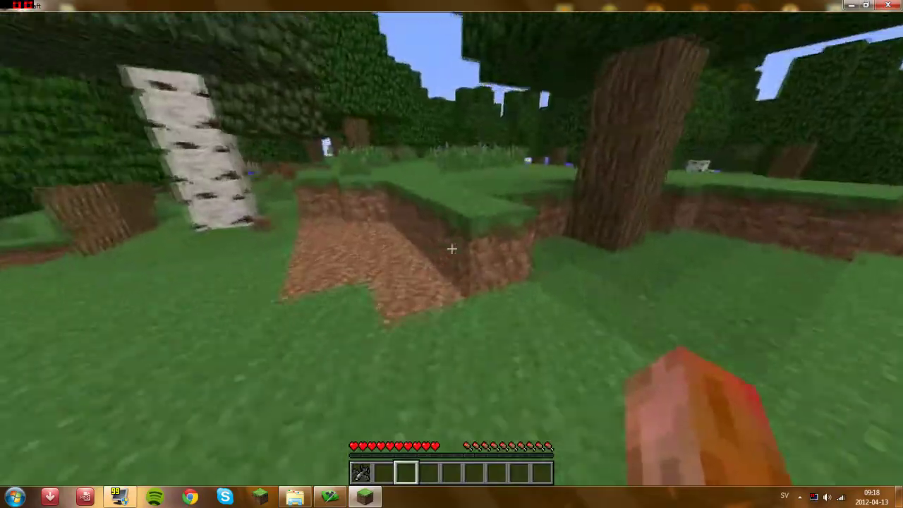
pyautogui.press('1')
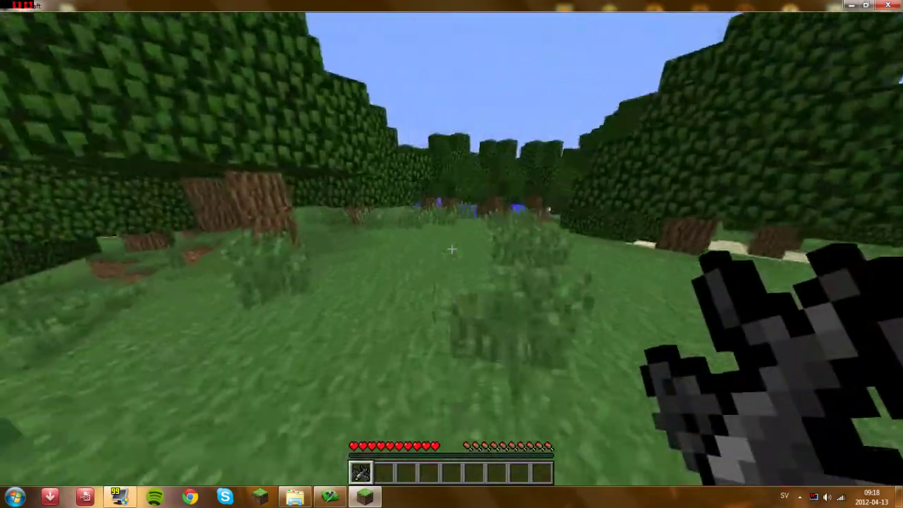
# Switch to creative mode with TooManyItems and fly up over the forest to find a landing spot in the clearing.
pyautogui.press('w')
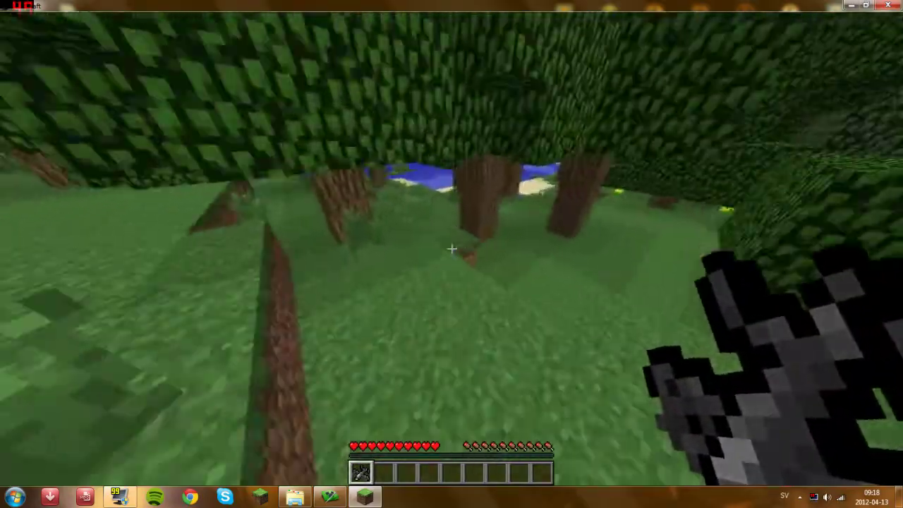
pyautogui.press('e')
pyautogui.press('e')
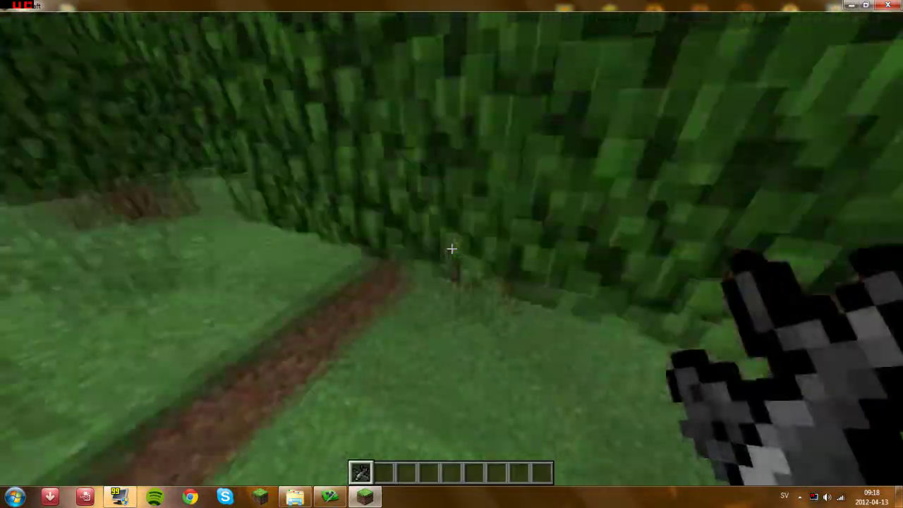
pyautogui.press('w')
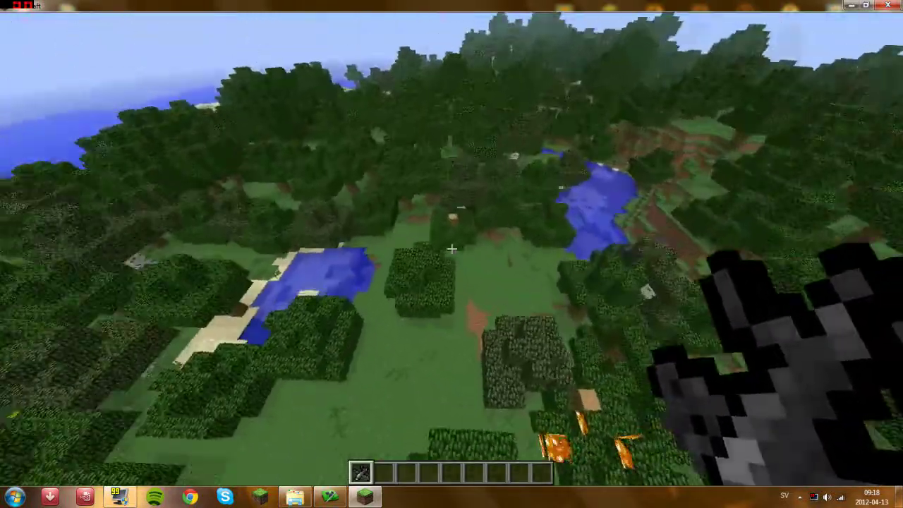
pyautogui.press('w')
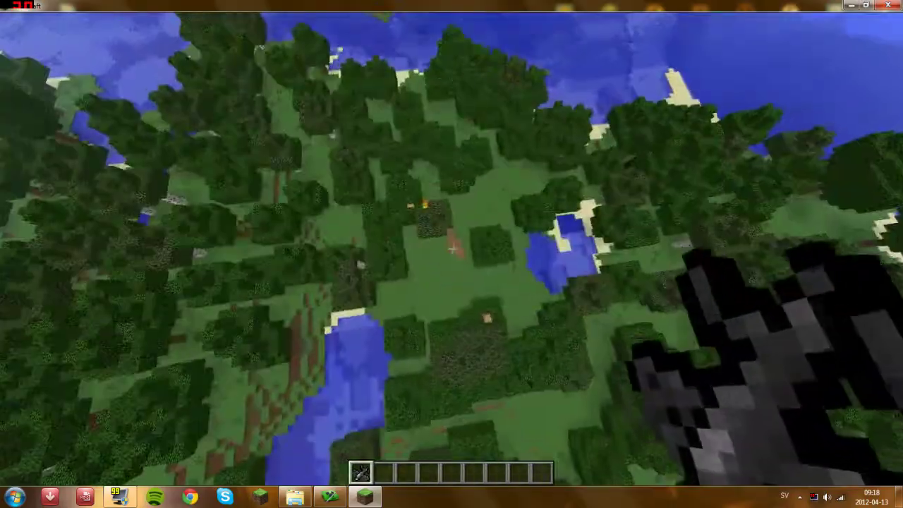
pyautogui.press('shift')
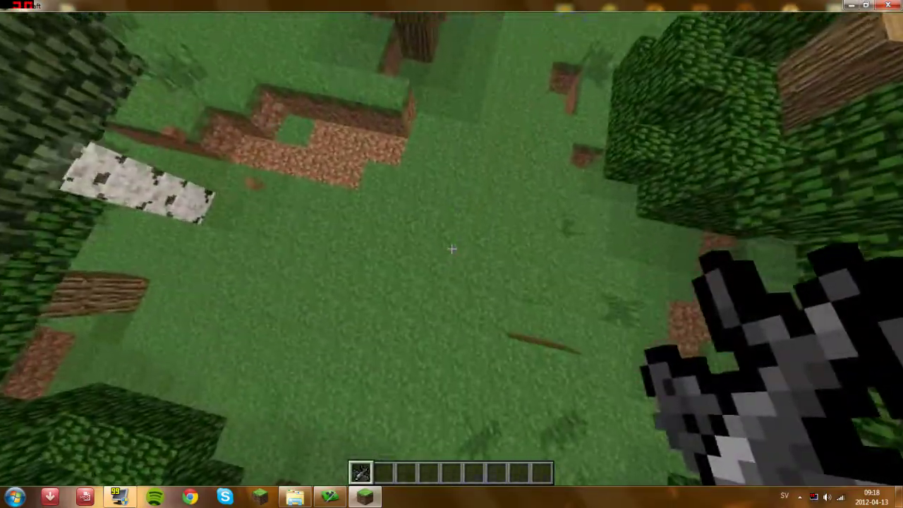
# Place the plane on the grass clearing and move through the inside of its fuselage.
pyautogui.rightClick(452, 248)
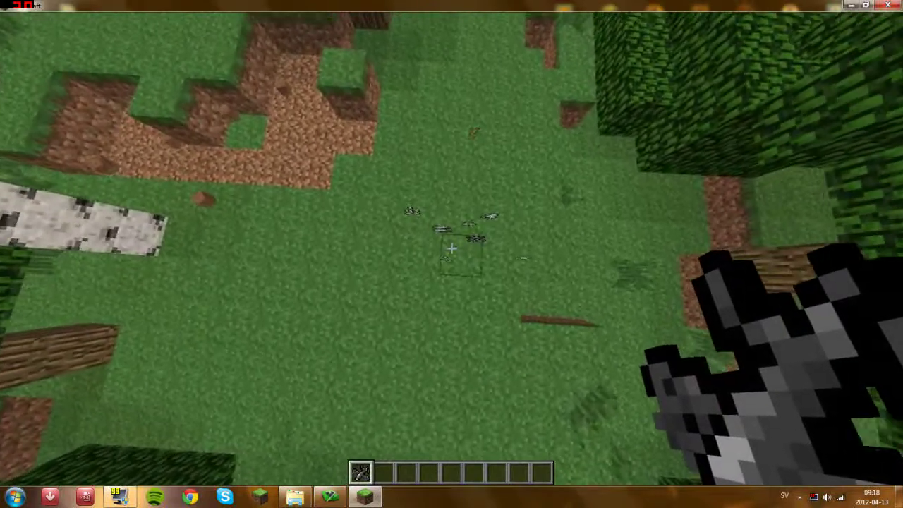
pyautogui.press('shift')
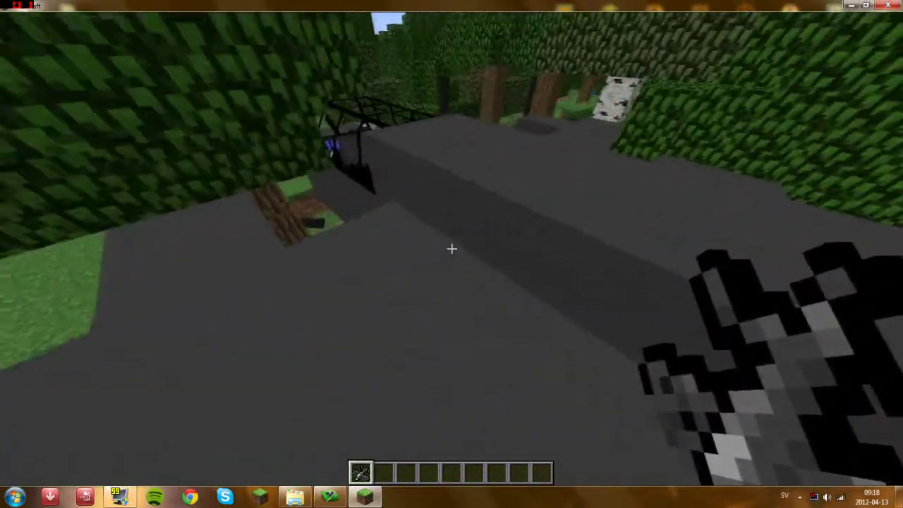
pyautogui.press('2')
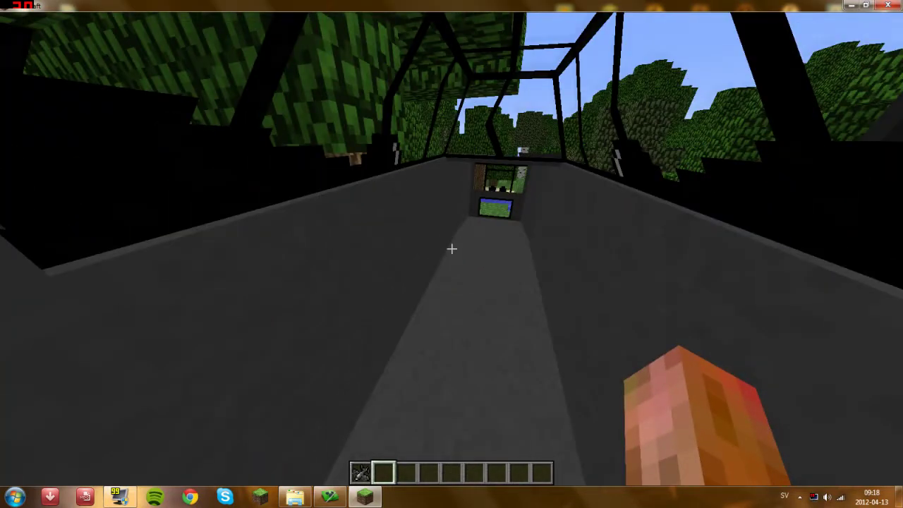
pyautogui.press('w')
pyautogui.press('w')
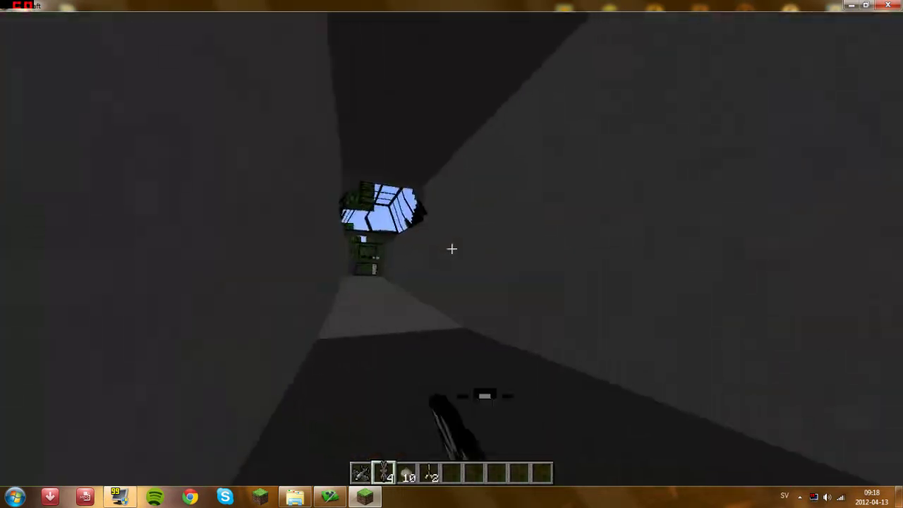
# Collect the scattered plane parts from the grass and walk past the burning tree back to the clearing.
pyautogui.press('w')
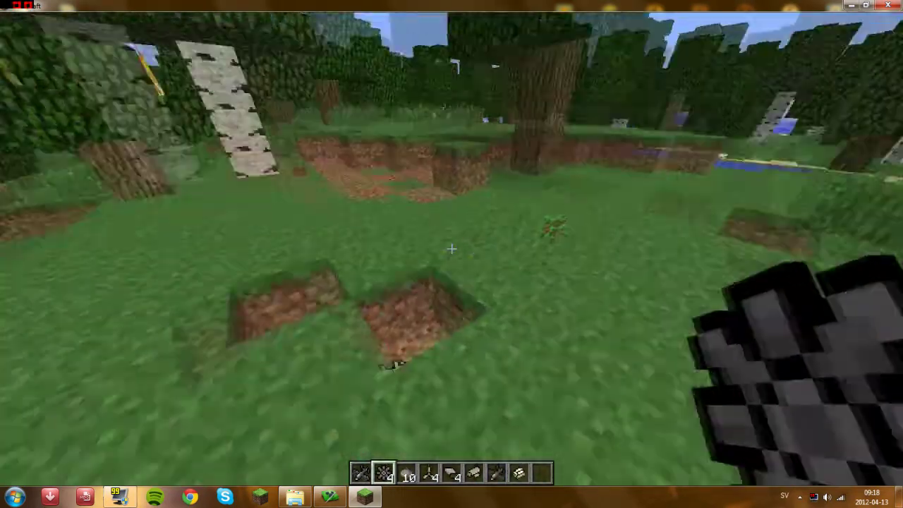
pyautogui.press('w')
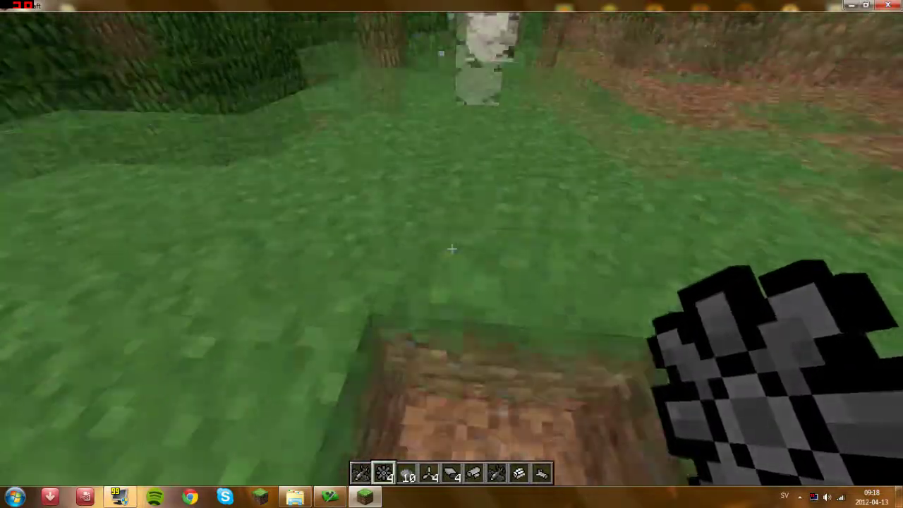
pyautogui.press('w')
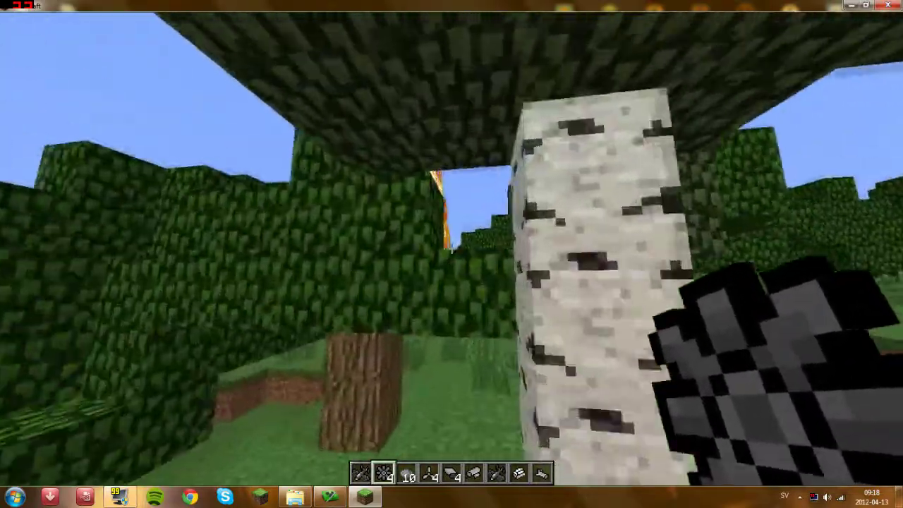
pyautogui.rightClick(452, 254)
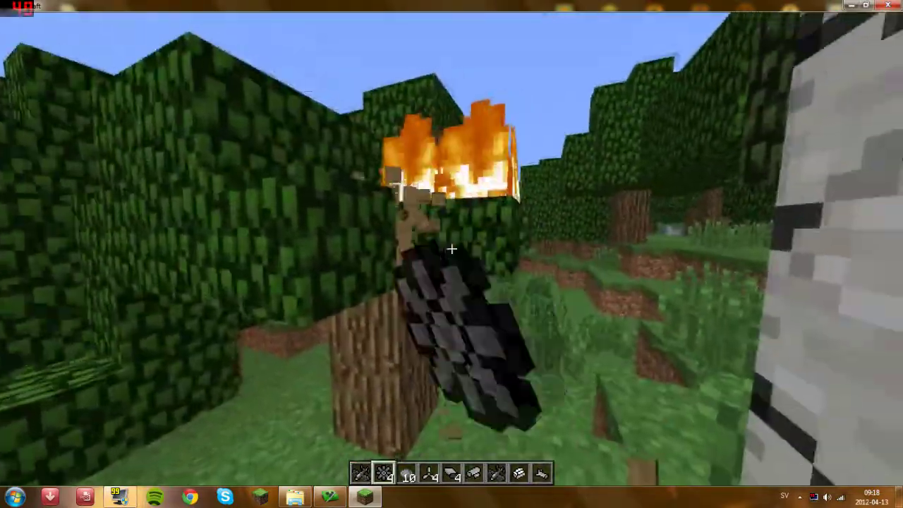
pyautogui.press('w')
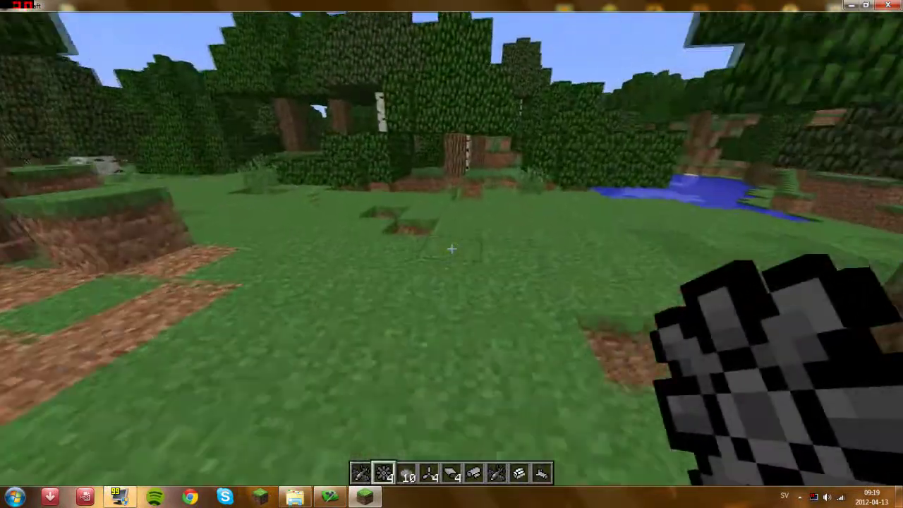
# Save and leave the world, and quit Minecraft to the desktop.
pyautogui.press('Escape')
pyautogui.click(452, 255)
pyautogui.click(486, 294)
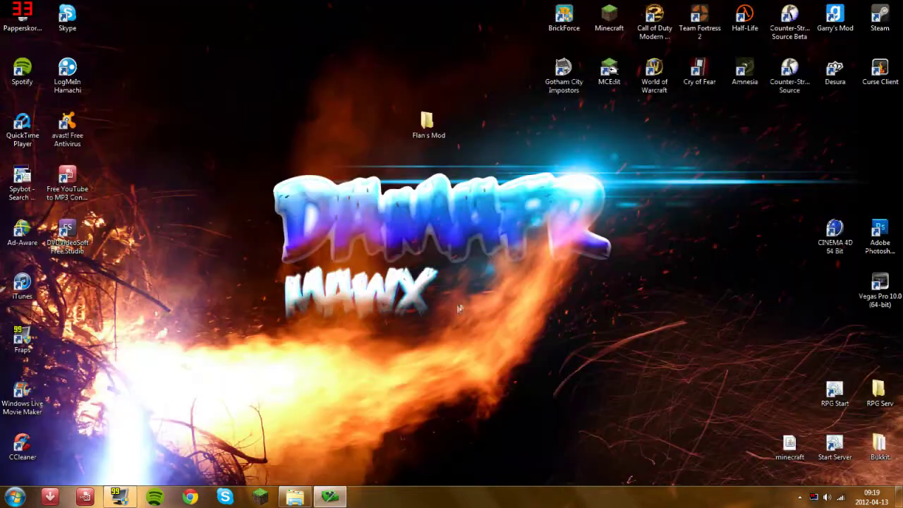
# Open the Flan's Mod folder from the desktop, select its minecraft JAR and bring up the .minecraft folder beside it.
pyautogui.doubleClick(428, 130)
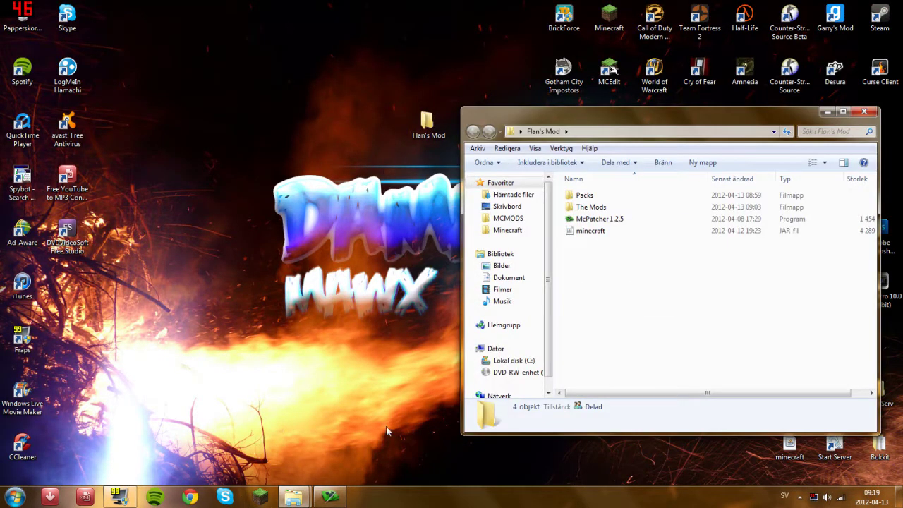
pyautogui.click(607, 232)
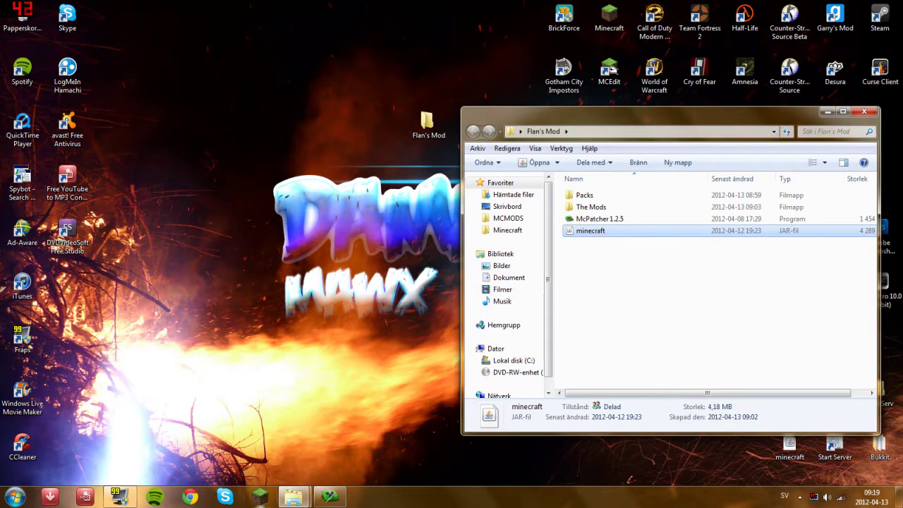
pyautogui.moveTo(293, 497)
pyautogui.click(233, 437)
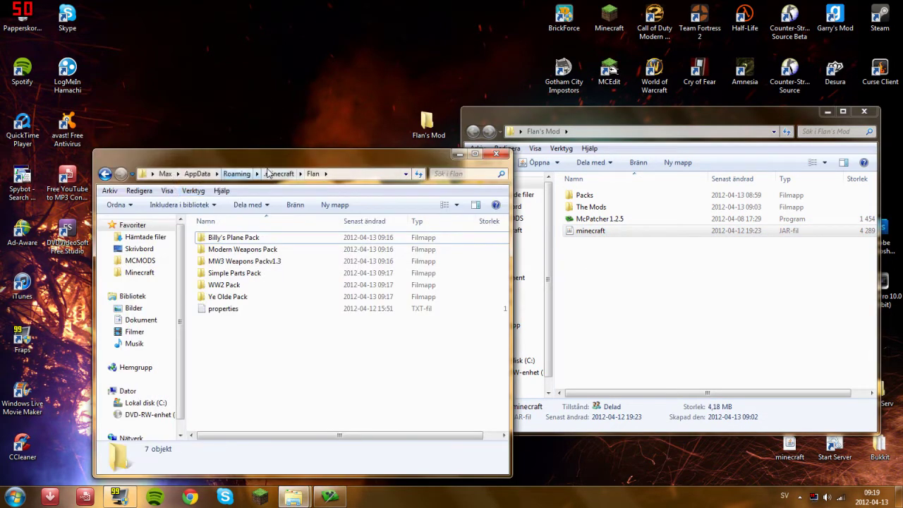
pyautogui.click(278, 173)
pyautogui.moveTo(279, 161); pyautogui.dragTo(235, 81)
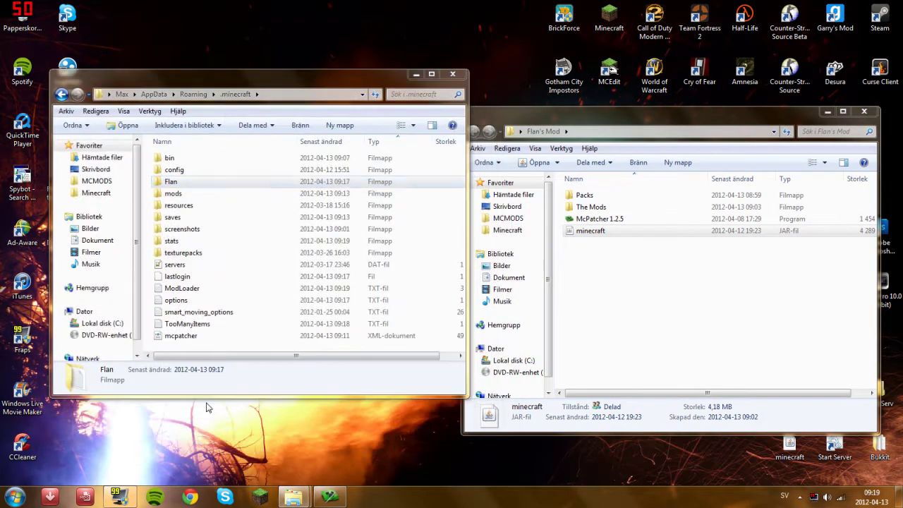
# Open the %appdata% folder through the Run dialog in place of the old .minecraft window and browse to .minecraft\bin.
pyautogui.press('super+r')
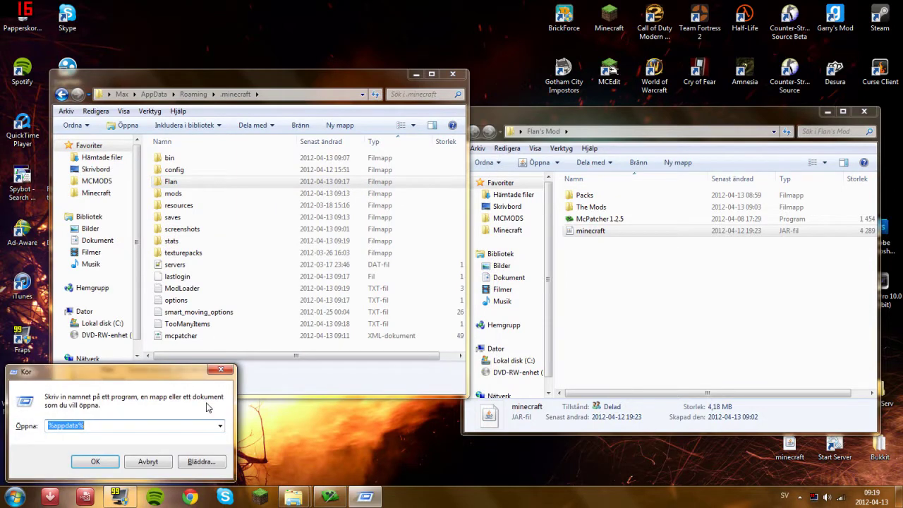
pyautogui.press('Return')
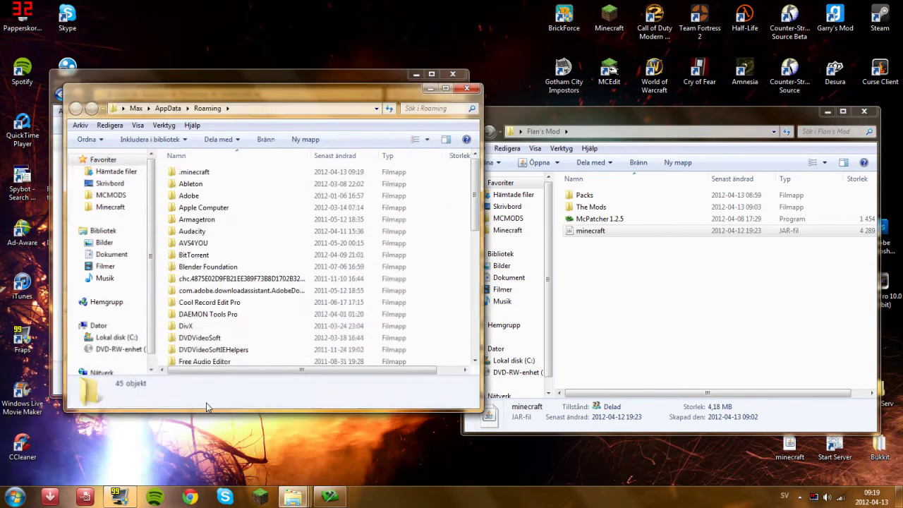
pyautogui.click(455, 73)
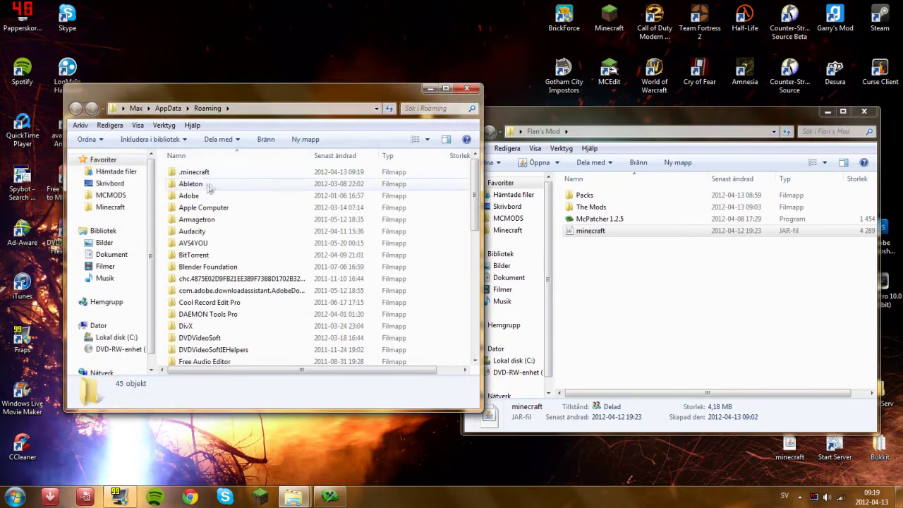
pyautogui.doubleClick(206, 173)
pyautogui.doubleClick(184, 172)
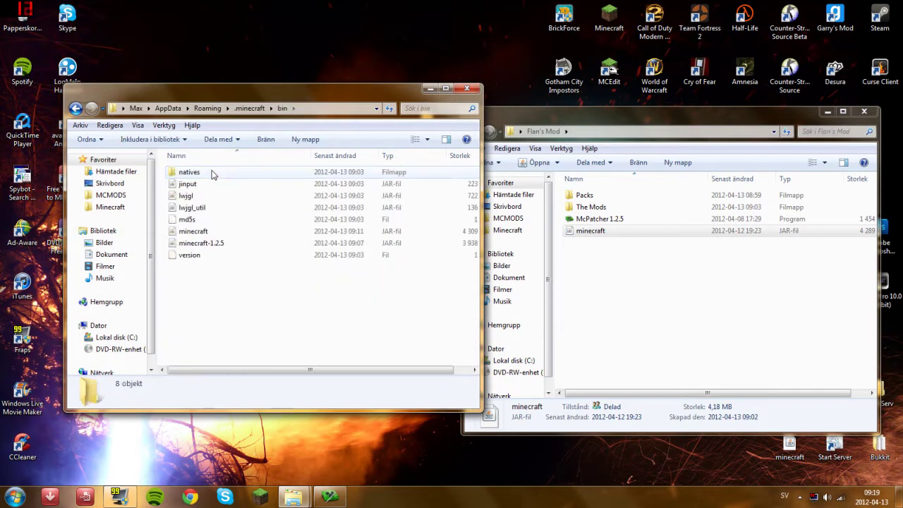
# Try to paste a copy of the Flan's Mod minecraft JAR into bin, and point out the minecraft and minecraft-1.2.5 JARs.
pyautogui.click(697, 276)
pyautogui.rightClick(591, 233)
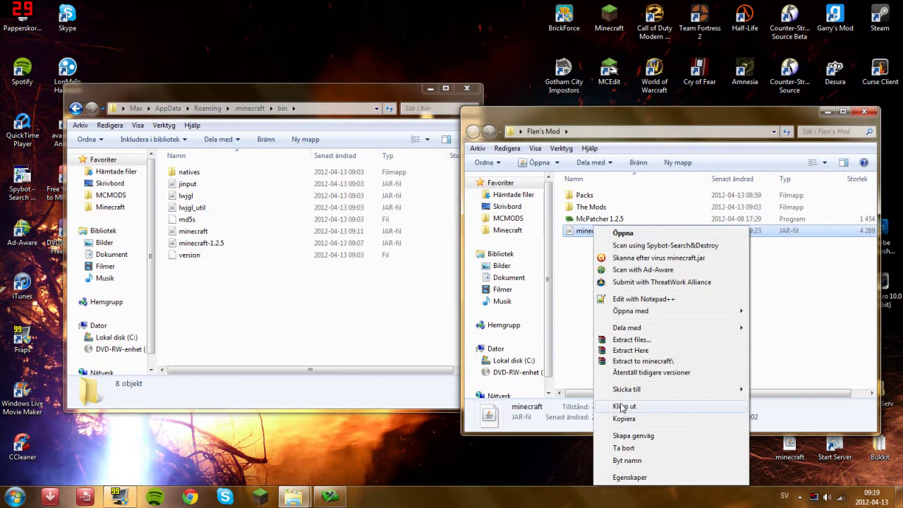
pyautogui.click(625, 419)
pyautogui.rightClick(238, 292)
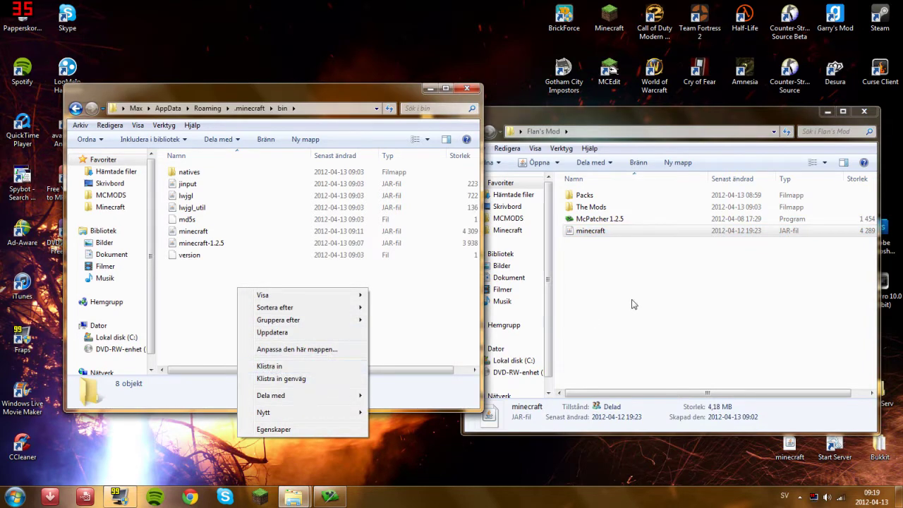
pyautogui.click(278, 367)
pyautogui.click(204, 232)
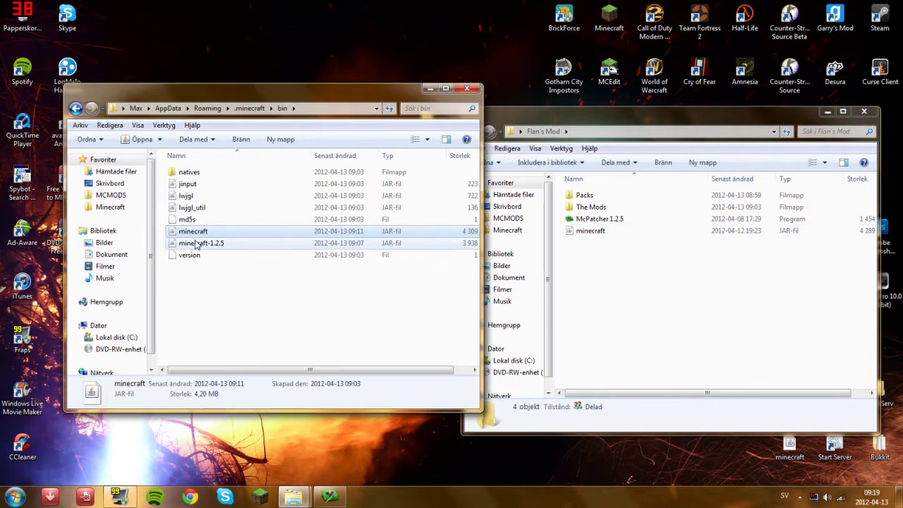
pyautogui.click(205, 243)
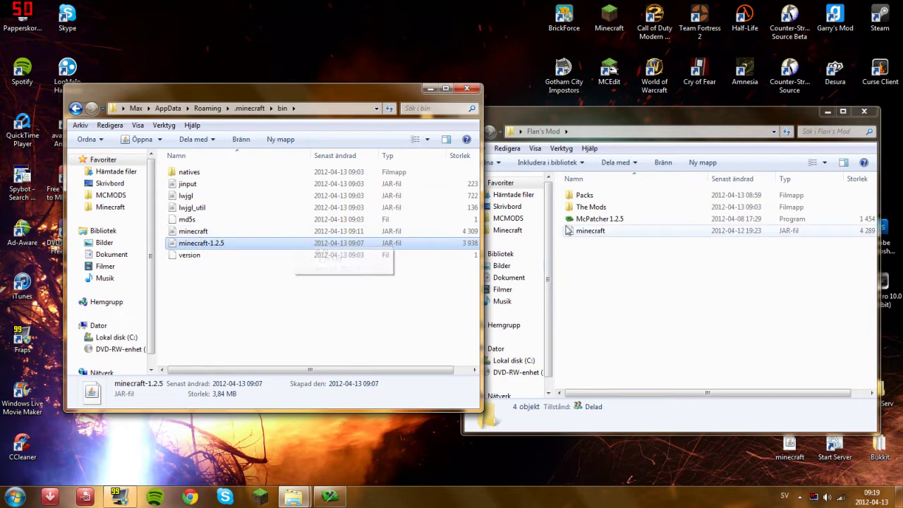
# Launch McPatcher 1.2.5 from the Flan's Mod folder and review the order of the mods in its list.
pyautogui.click(592, 220)
pyautogui.doubleClick(591, 219)
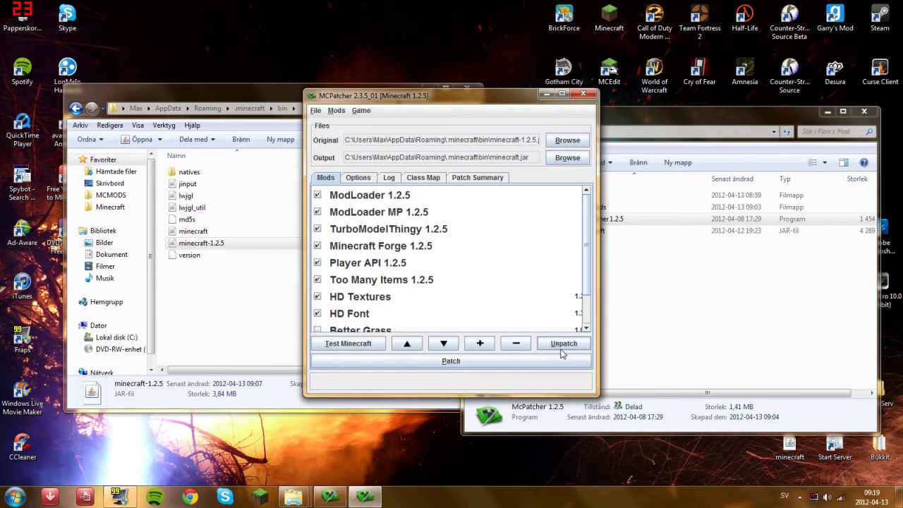
pyautogui.scroll(-1, 587, 231)
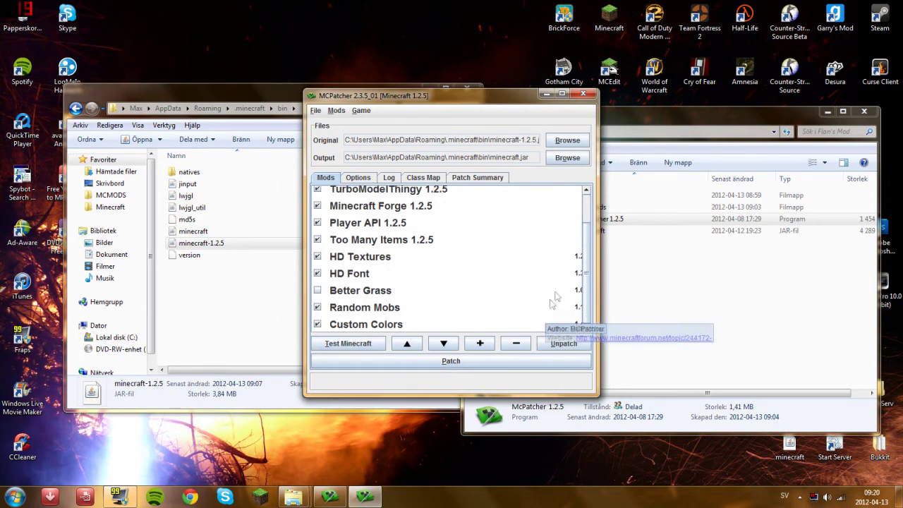
pyautogui.scroll(1, 584, 257)
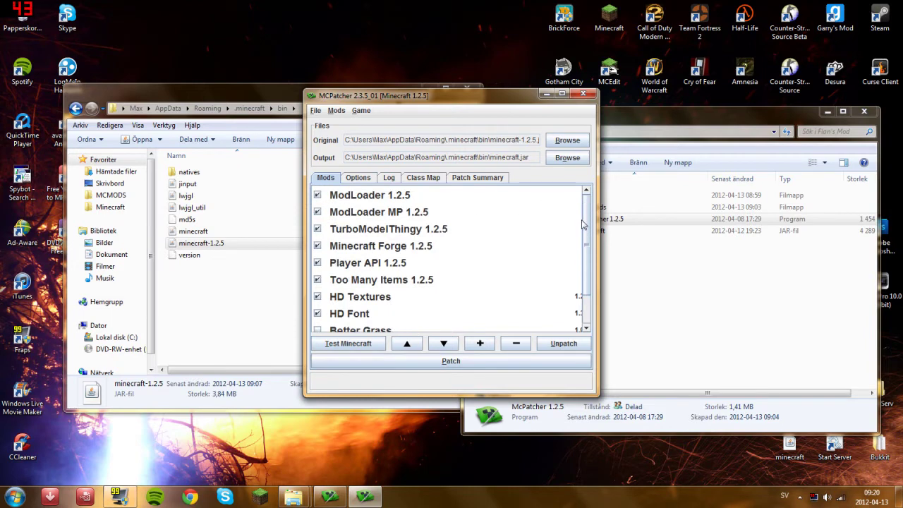
pyautogui.scroll(-1, 586, 329)
pyautogui.scroll(1, 587, 285)
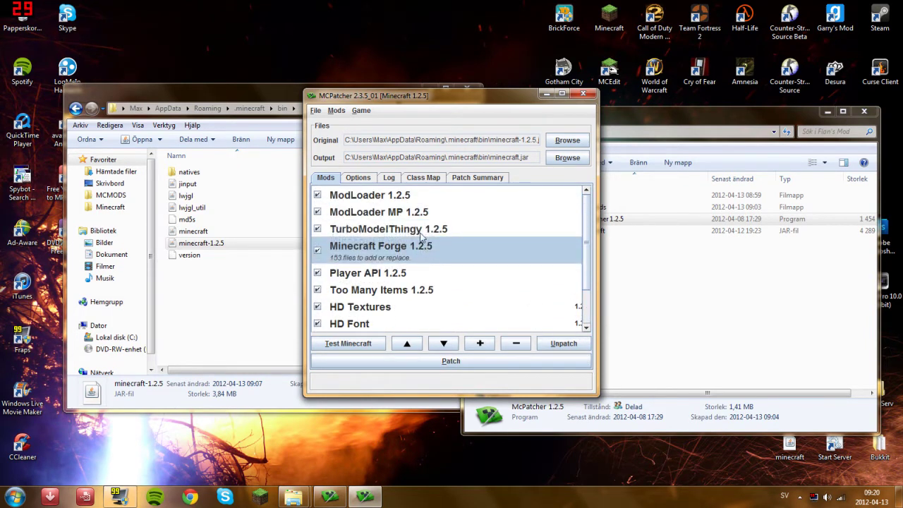
# Close both MCPatcher windows, the bin folder and the Flan's Mod folder.
pyautogui.click(582, 94)
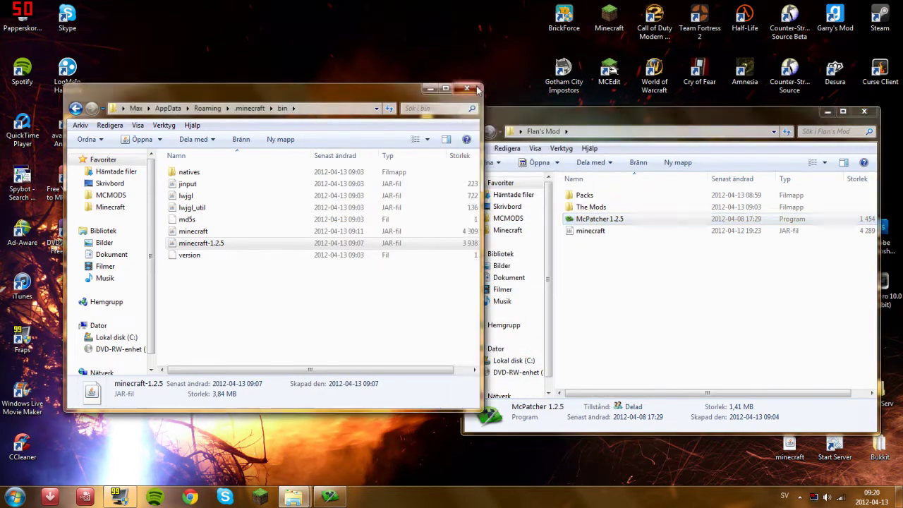
pyautogui.click(467, 88)
pyautogui.click(863, 112)
pyautogui.click(325, 496)
pyautogui.click(674, 61)
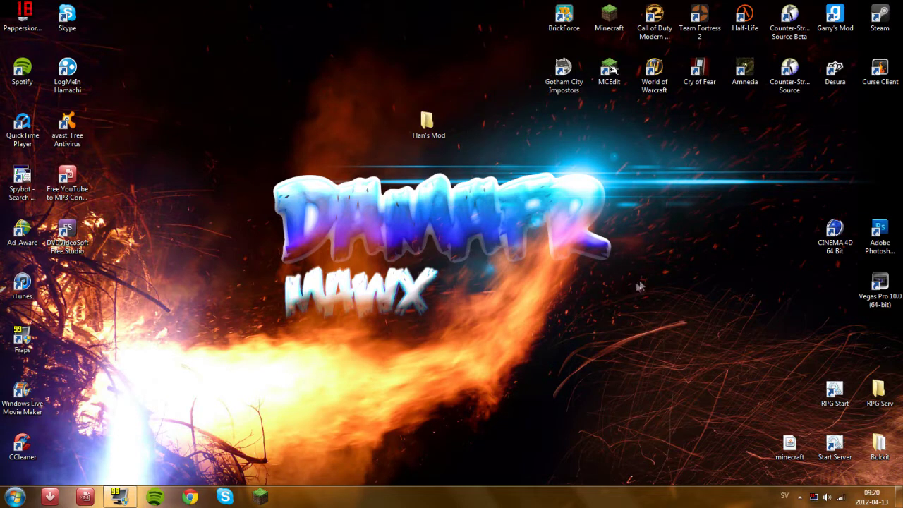